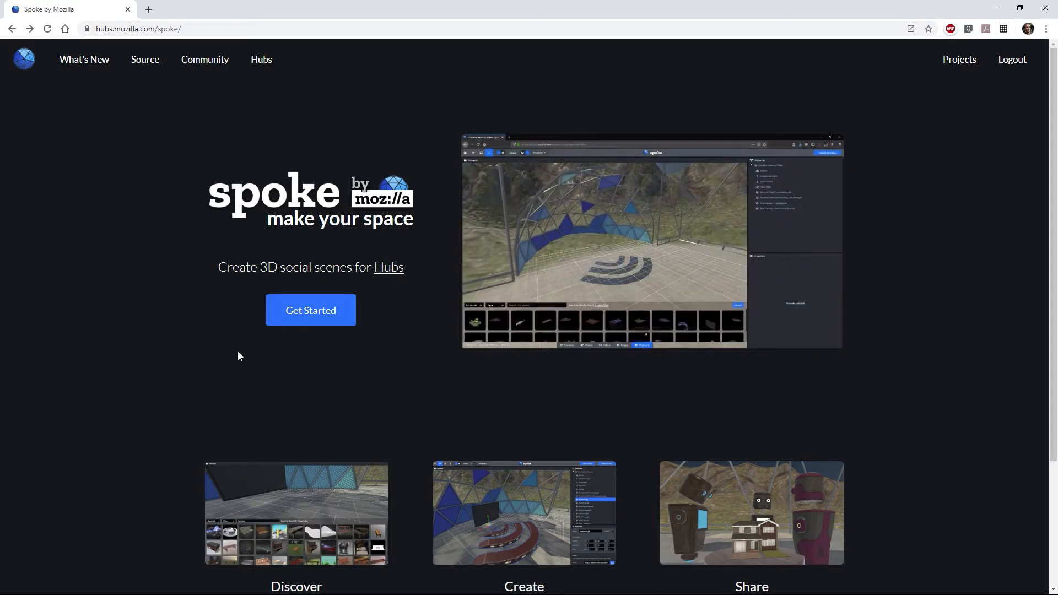
- Create a new project from the Crater template and delete its Terrain_Crater1.glb model from the scene
click(299, 314)
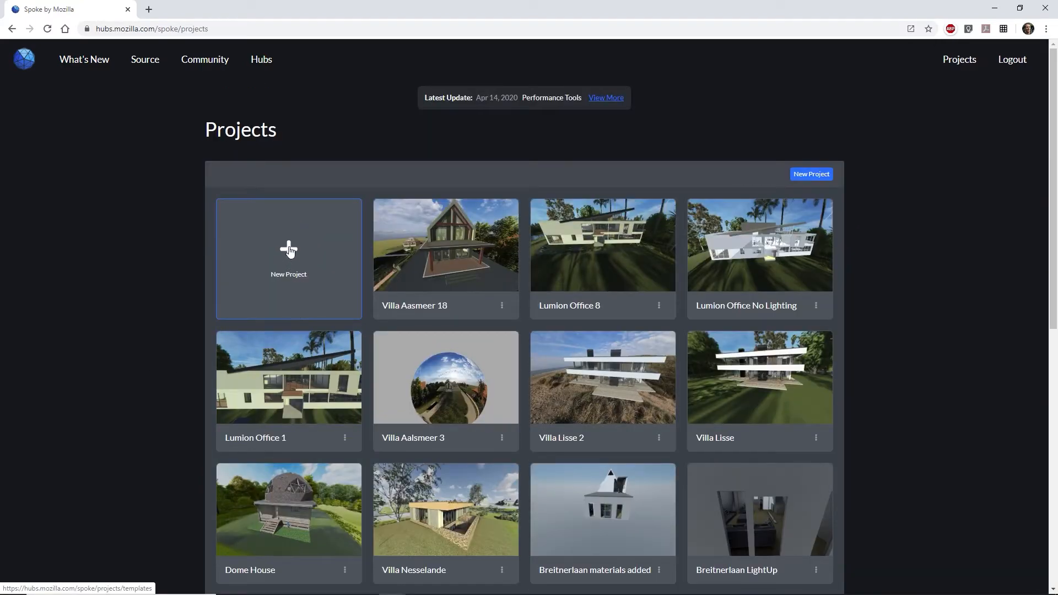
click(291, 251)
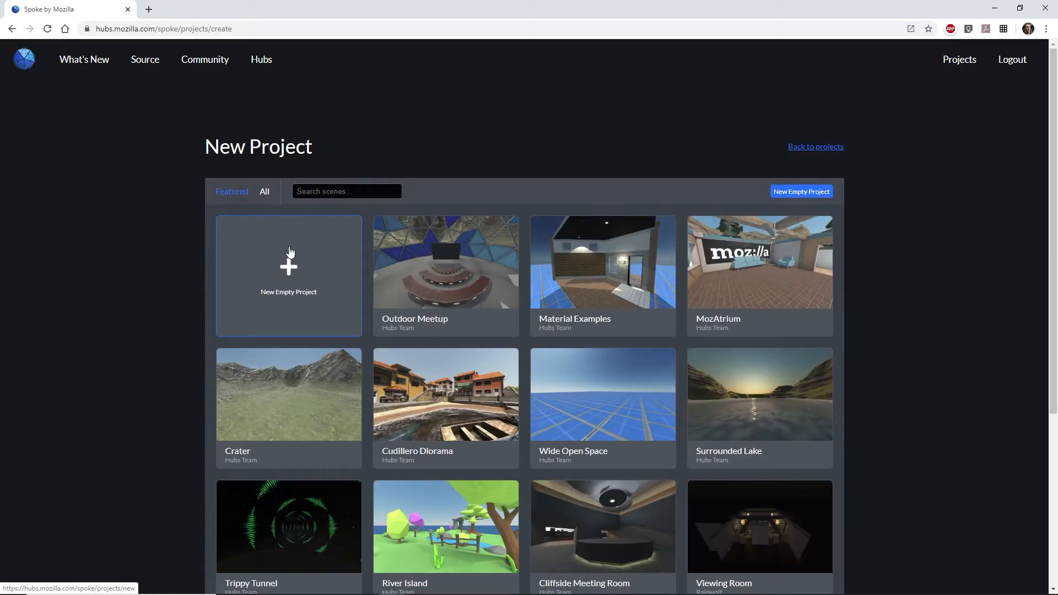
click(288, 270)
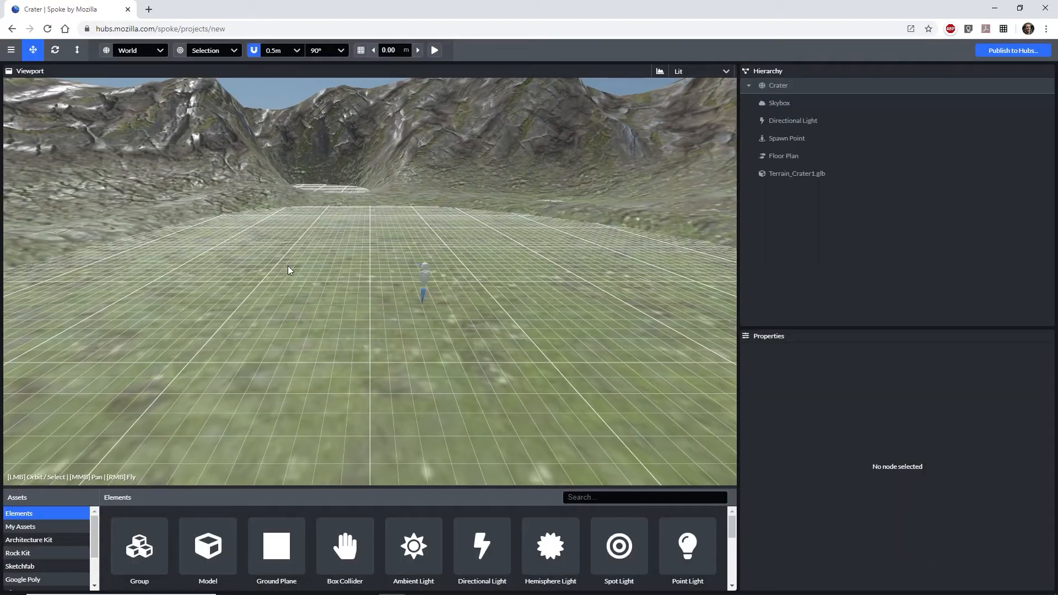
click(797, 173)
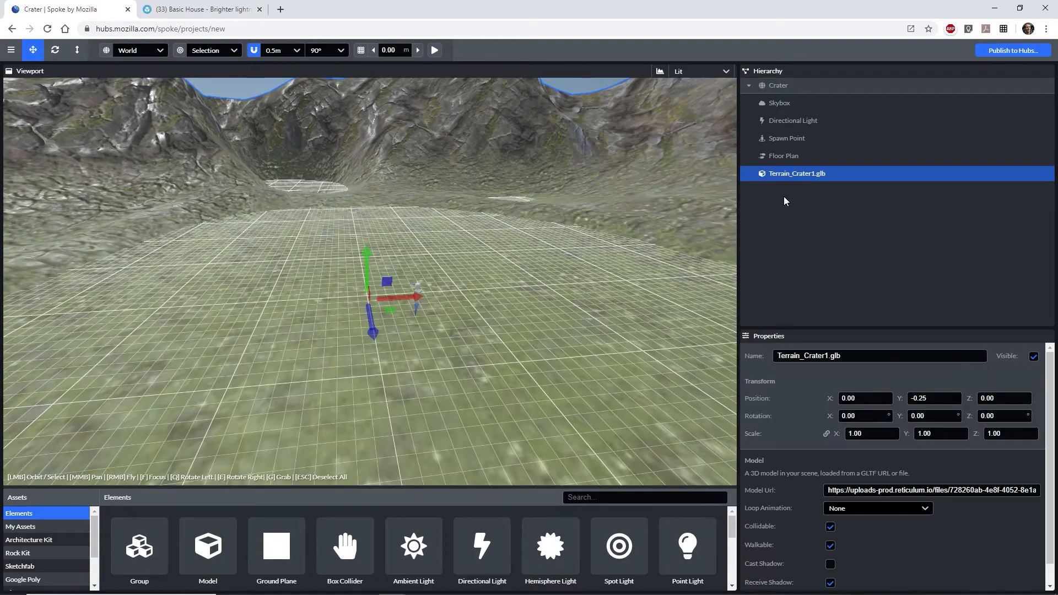
key(Delete)
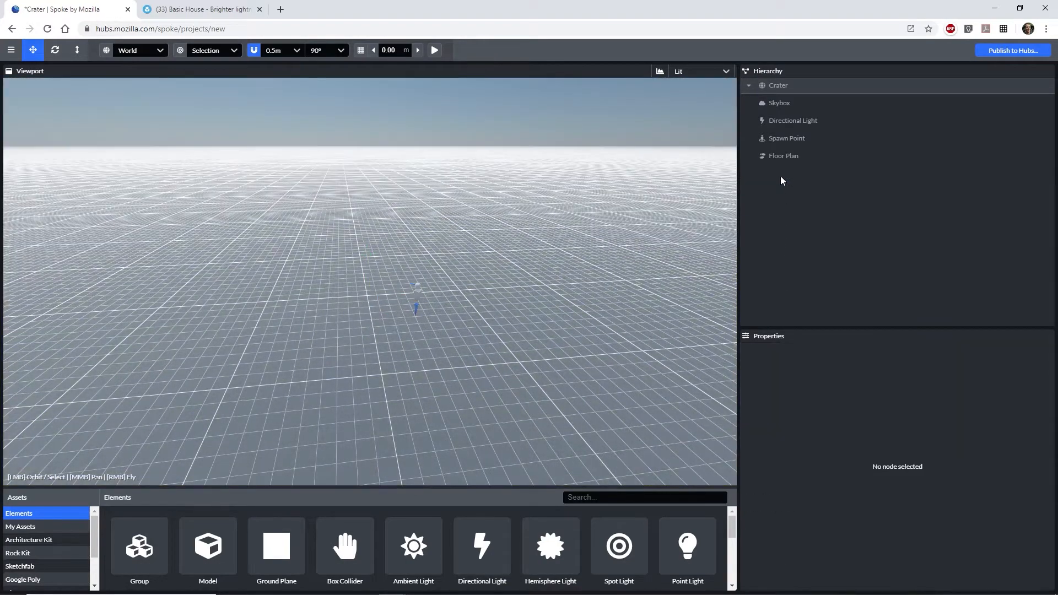
- Place a Model element at X 1.00, Z 1.50 and set its model URL to the Sketchfab basic-house-brighter-lightmaps link
click(215, 543)
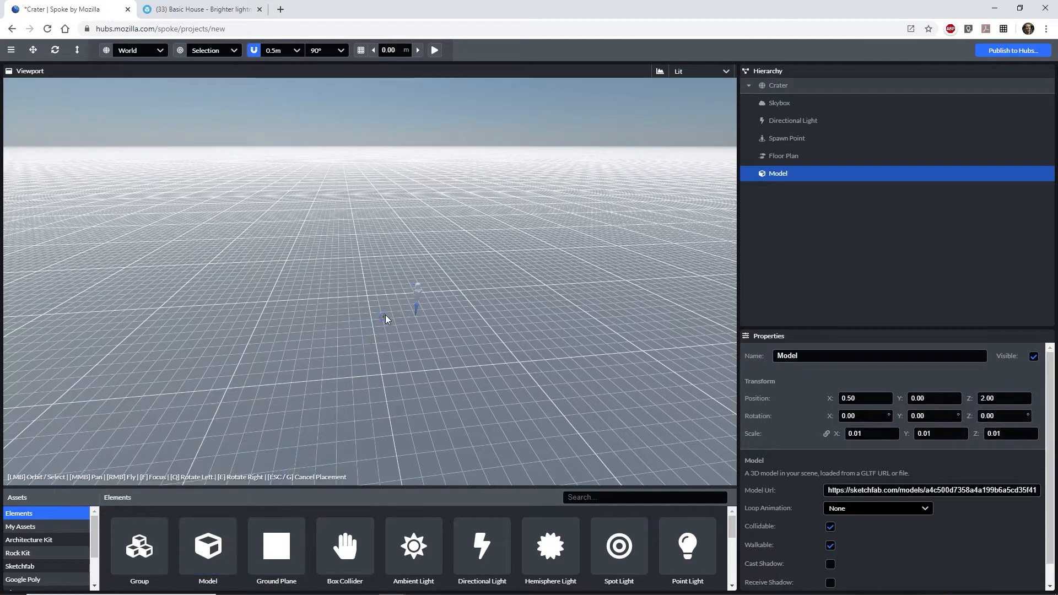
click(394, 309)
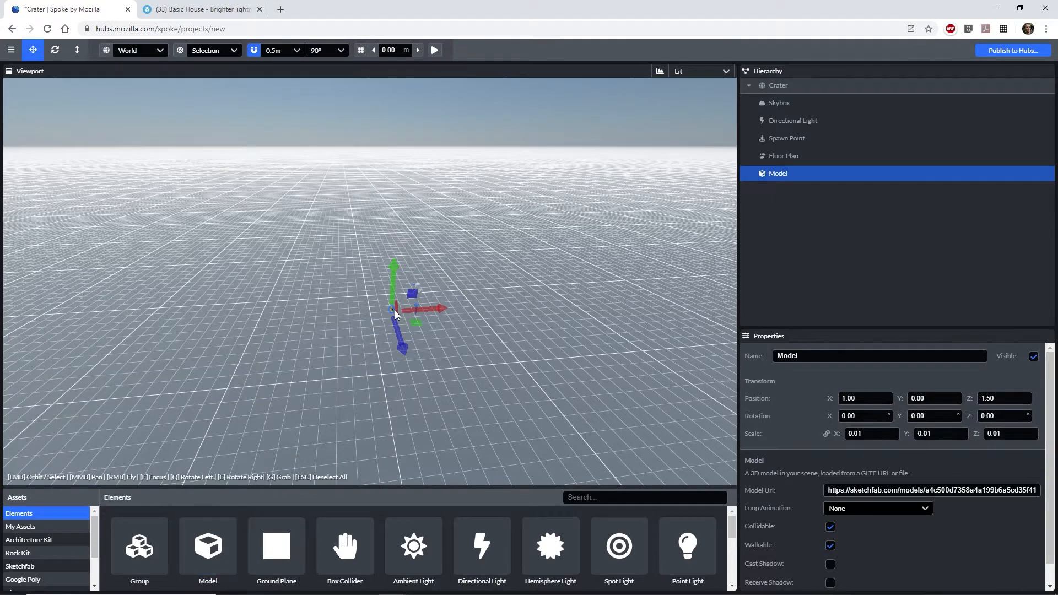
triple_click(891, 490)
key(ctrl+v)
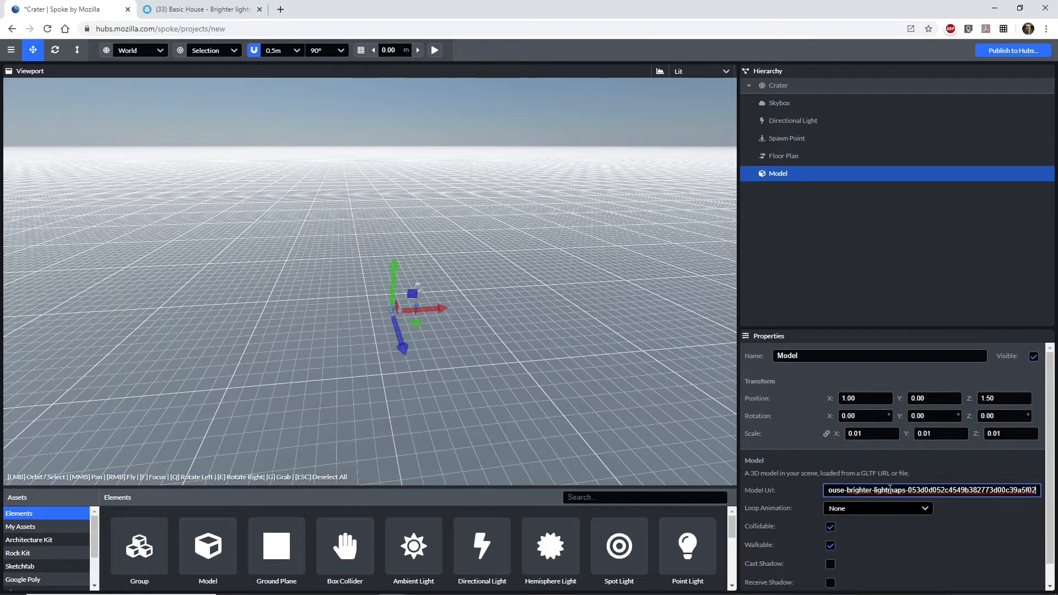
key(Return)
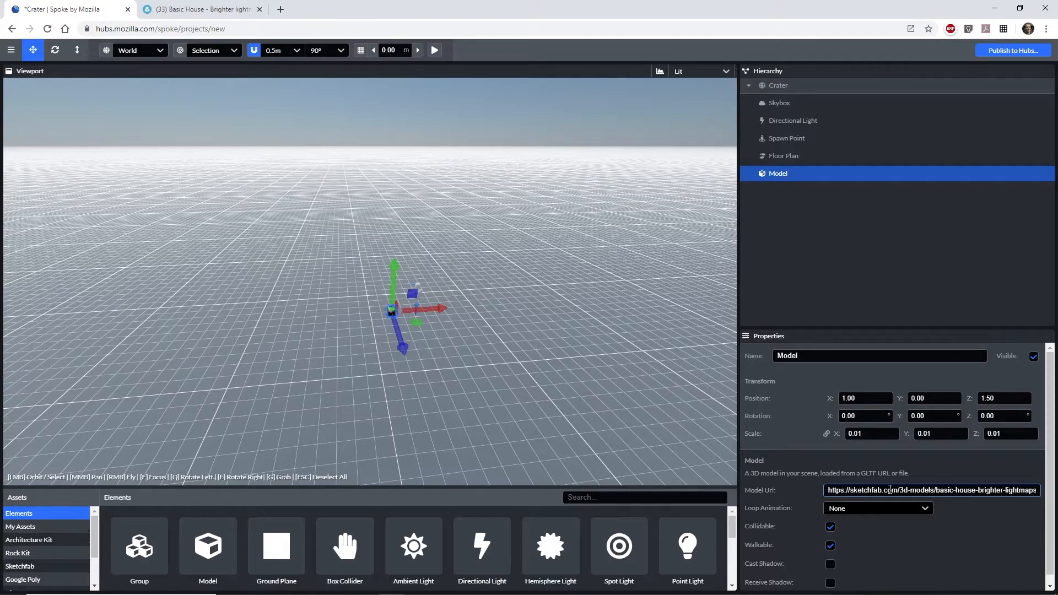
- Copy the page address of Basic House - Brighter lightmaps on Sketchfab and enter it as the model's URL in Spoke
key(ctrl+Tab)
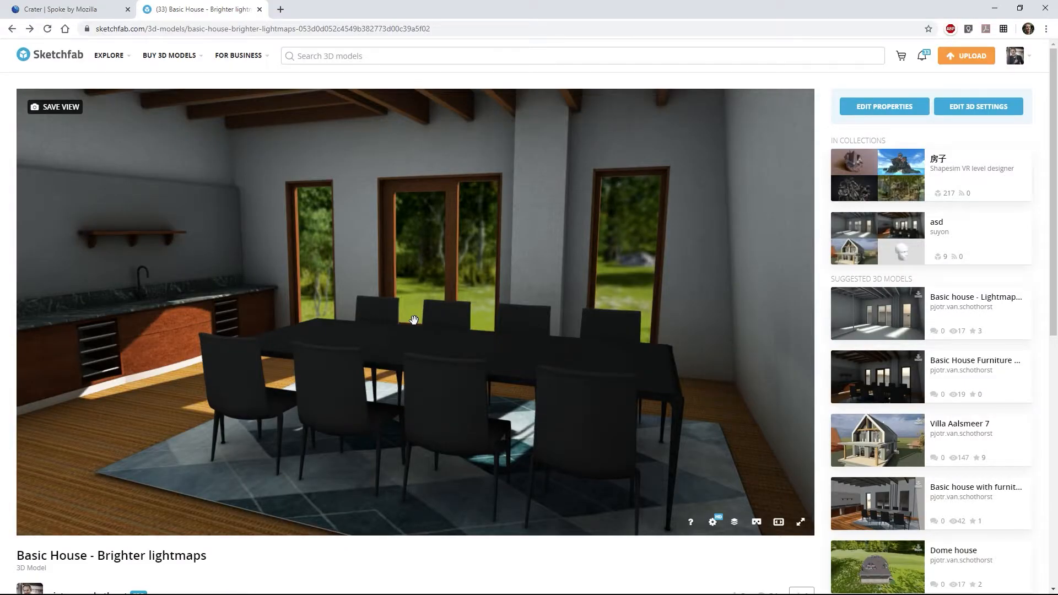
click(362, 32)
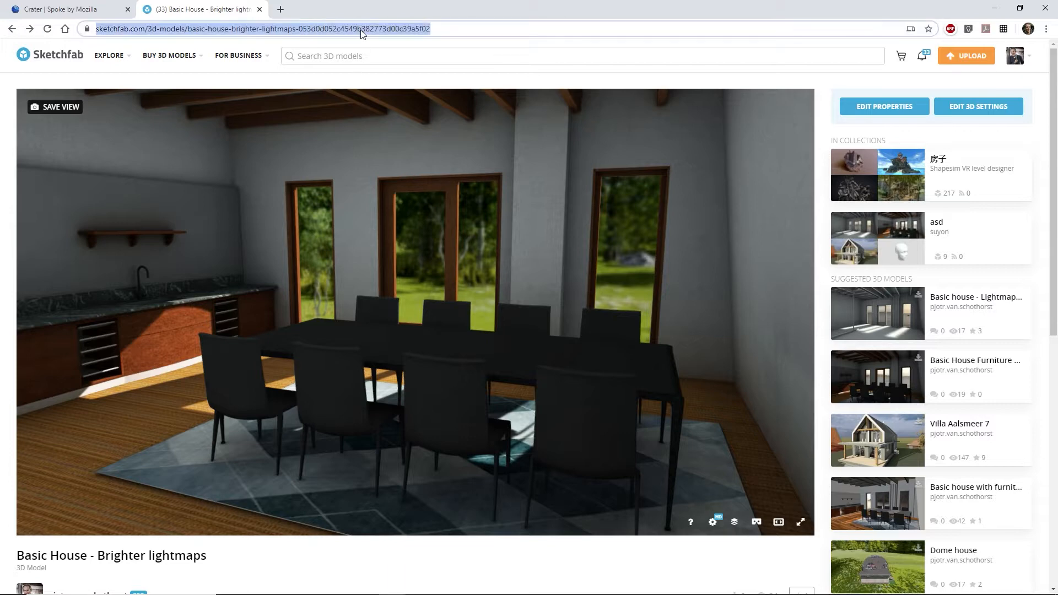
right_click(362, 33)
click(383, 106)
key(ctrl+Tab)
key(ctrl+v)
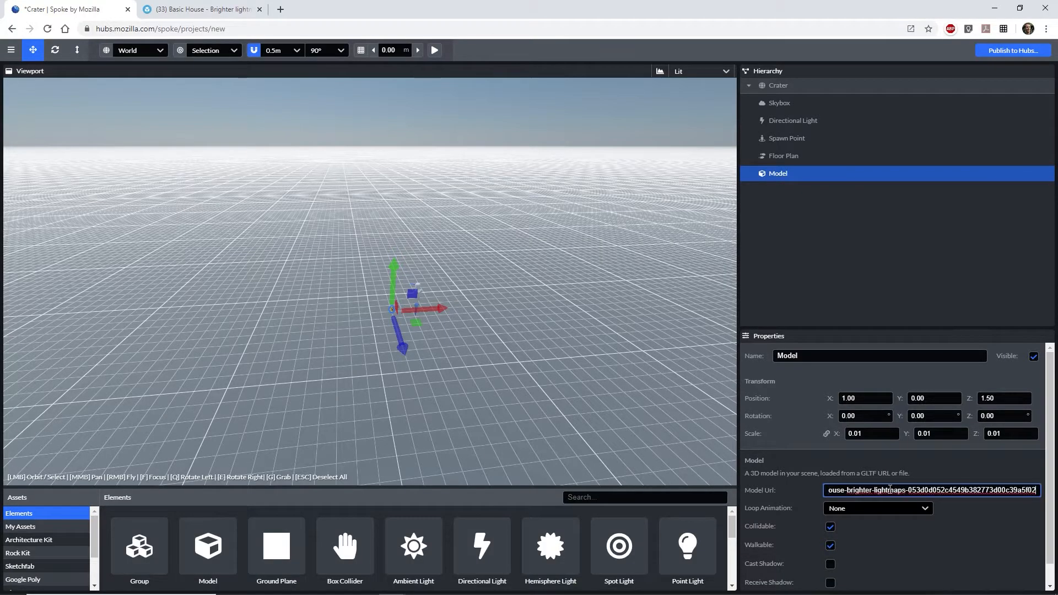
key(Return)
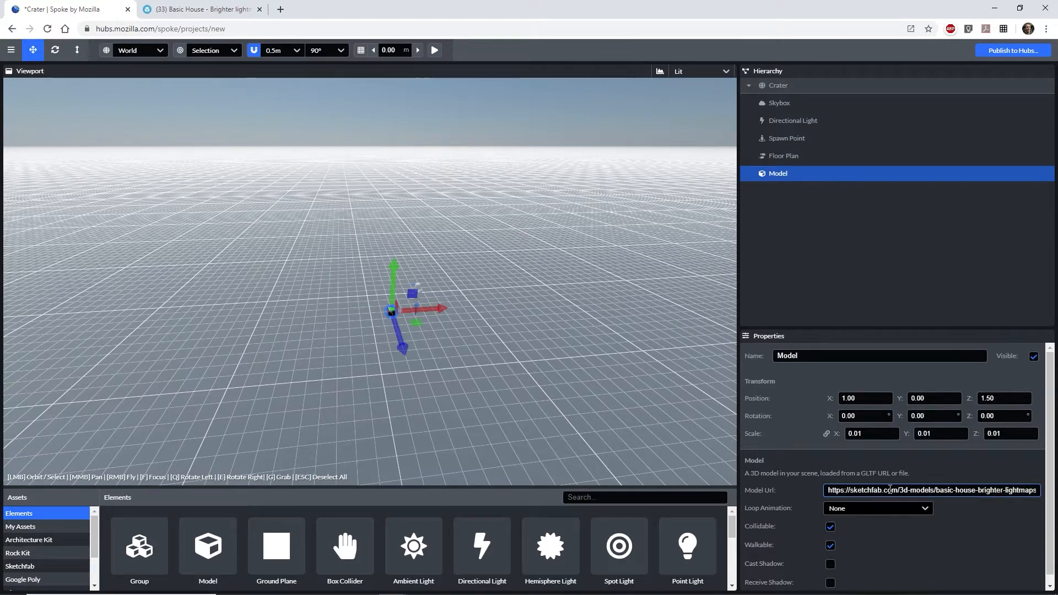
- Set the house model's scale to 1 on all axes and move it to X -1.50
click(882, 434)
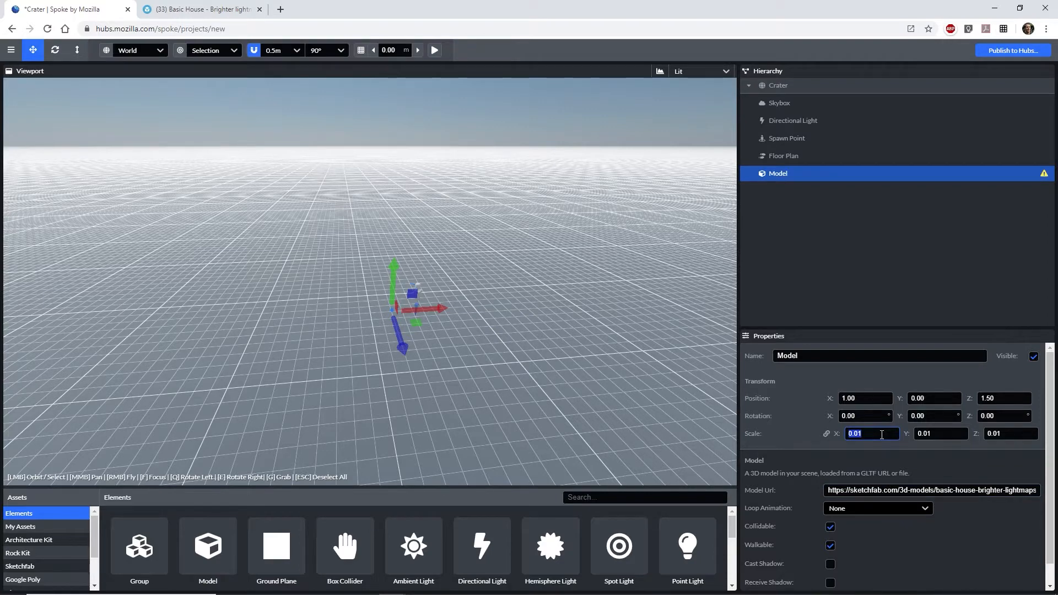
text(1)
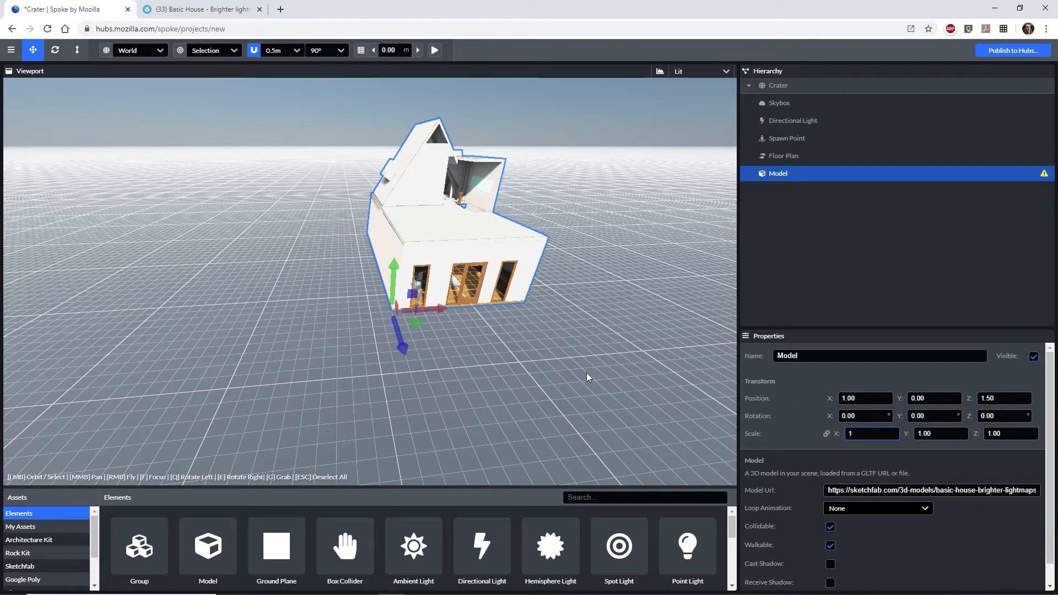
drag(425, 332, 727, 232)
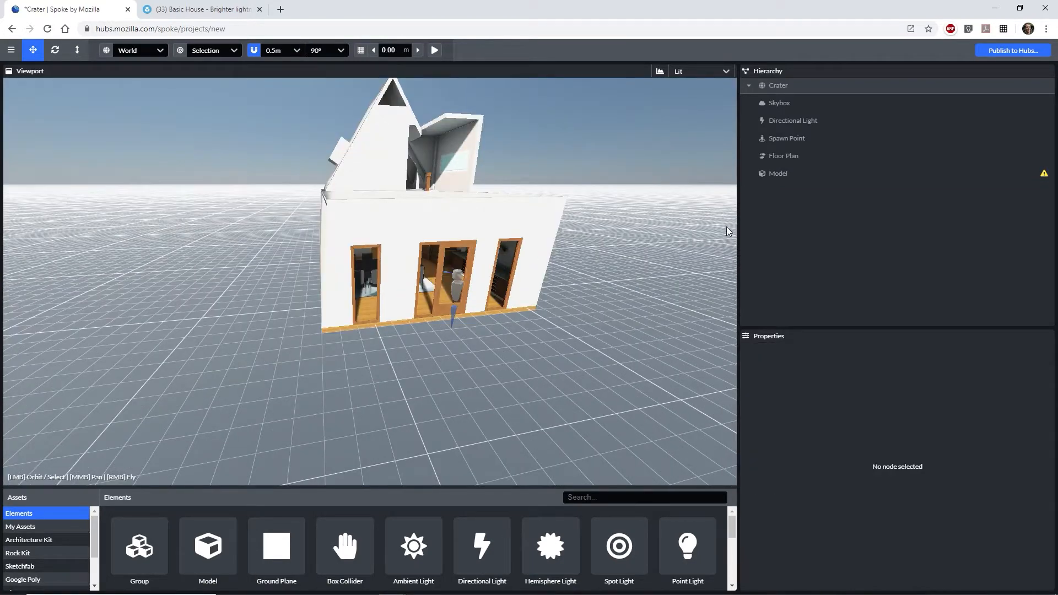
- Replace the scene's Directional Light with a Hemisphere Light placed beside the house
click(787, 121)
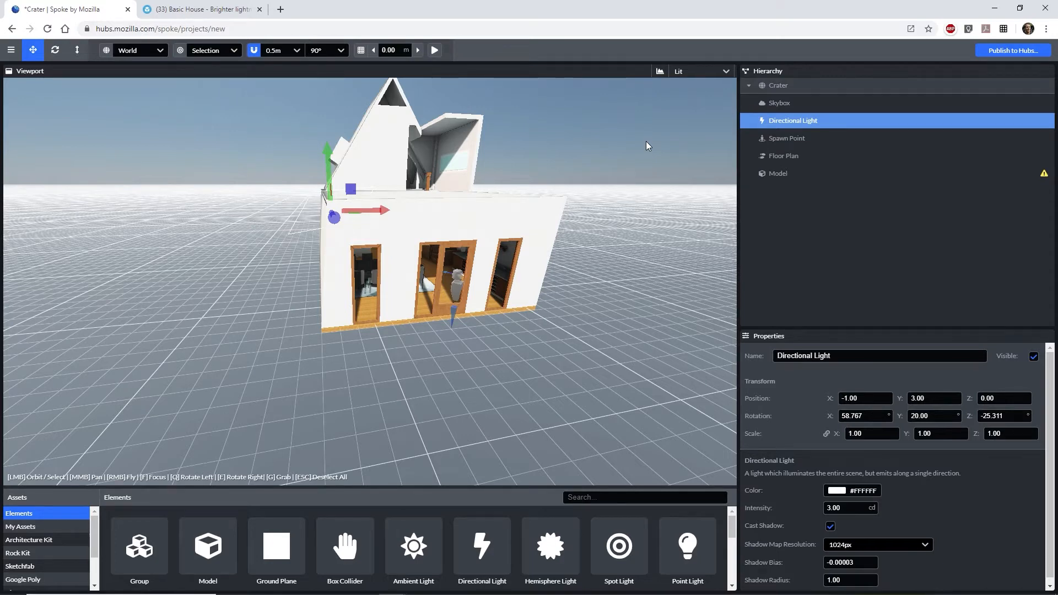
key(Delete)
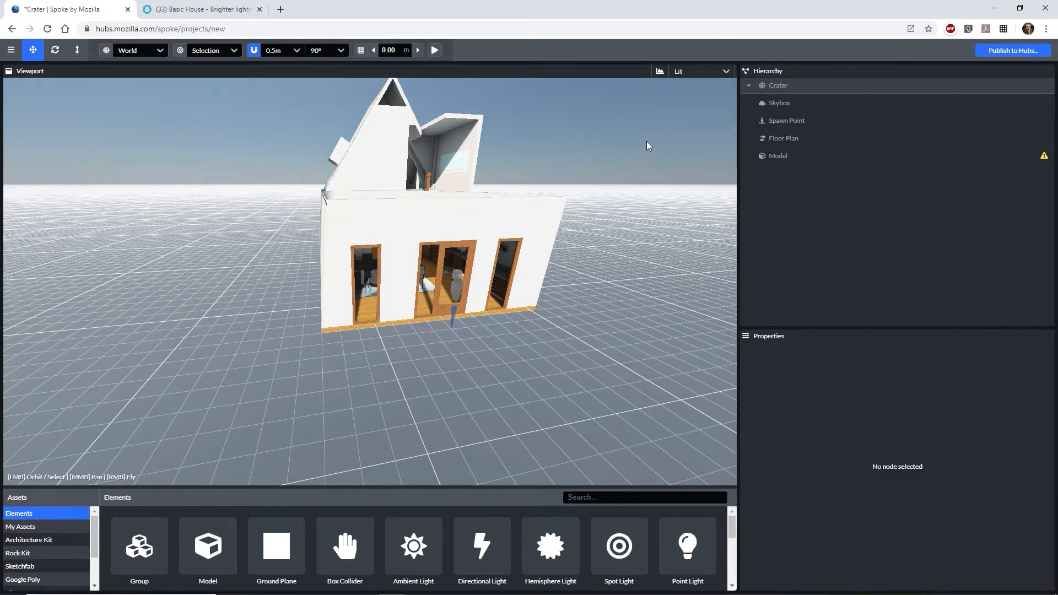
drag(548, 548, 588, 257)
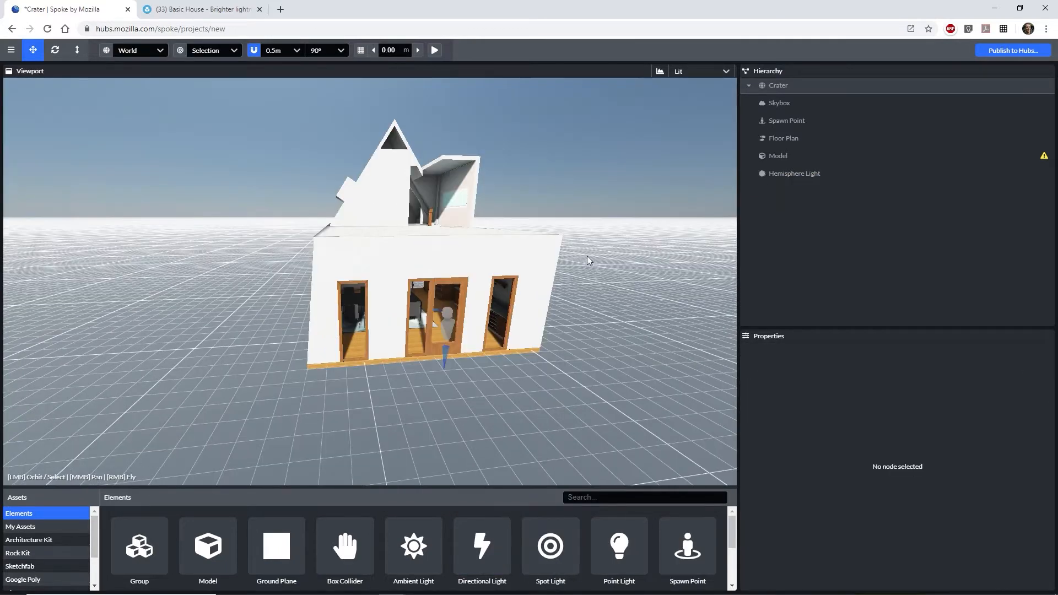
- Rename both the Crater scene root and the house model to Basic House
click(782, 85)
double_click(778, 355)
key(ctrl+v)
click(783, 156)
double_click(785, 356)
key(ctrl+v)
- Publish the scene to Hubs, saving the project under the name Basic House
click(1004, 50)
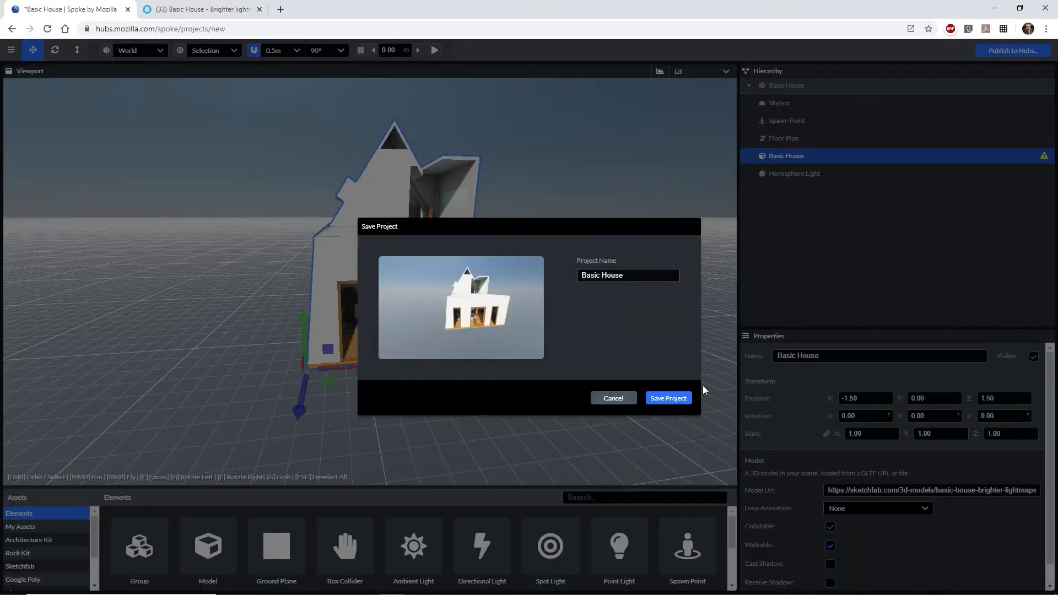
click(674, 398)
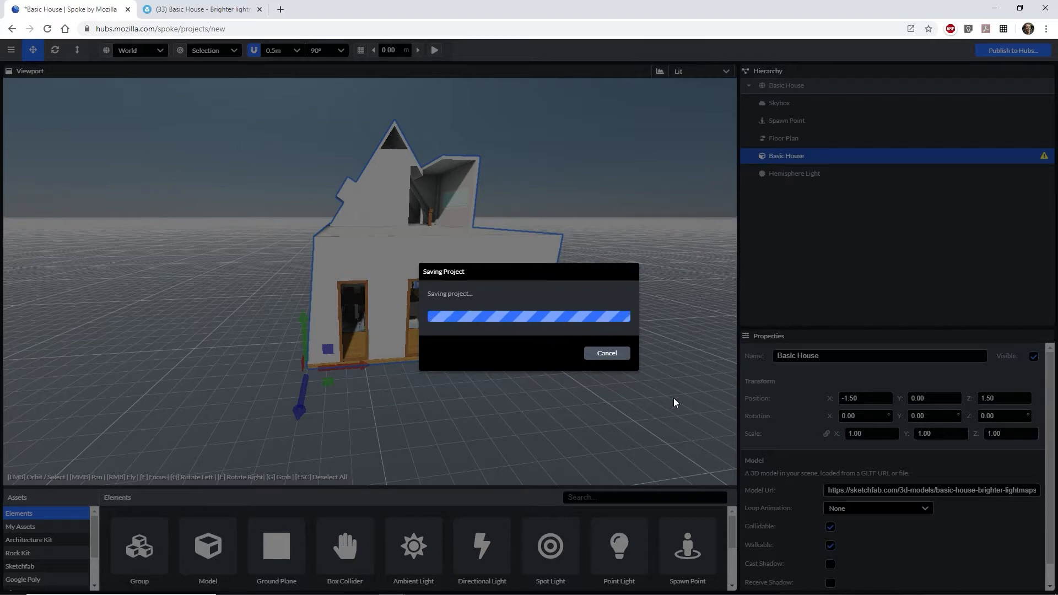
click(689, 420)
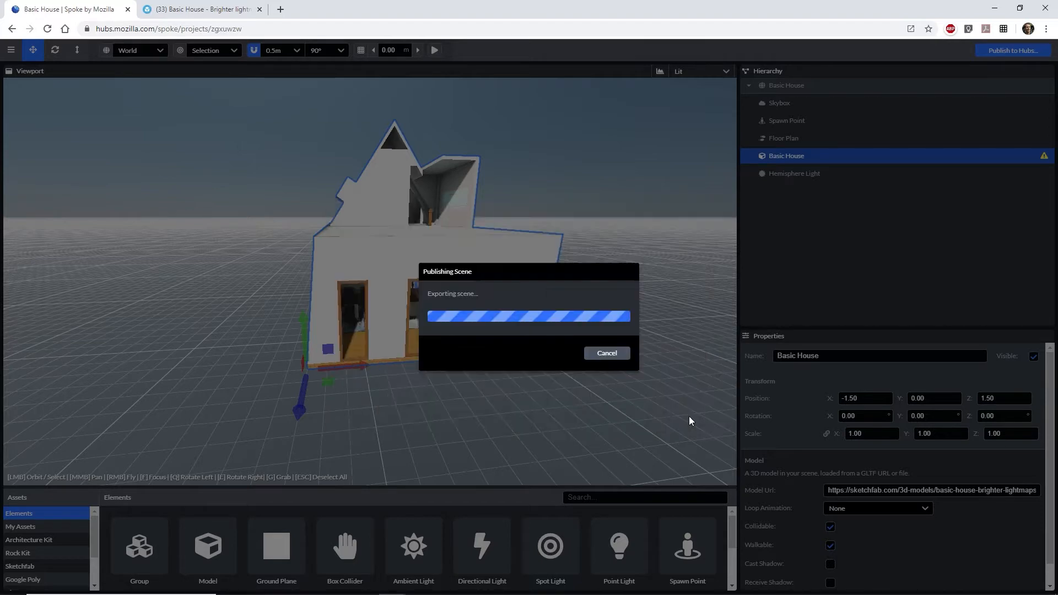
click(666, 472)
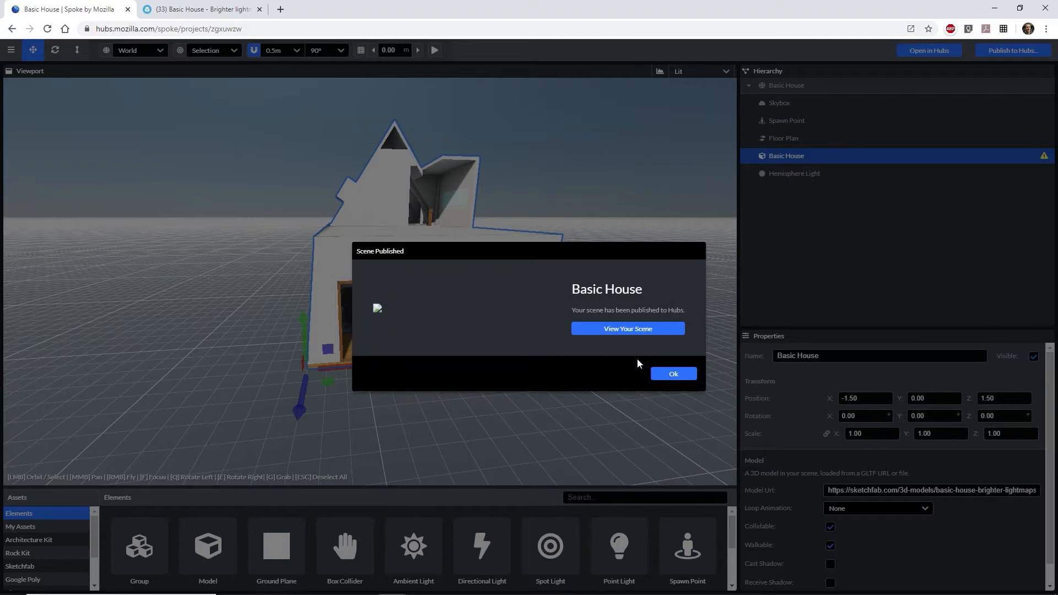
- Create a Hubs room from the published scene and name it Basic House 1
click(631, 331)
click(524, 330)
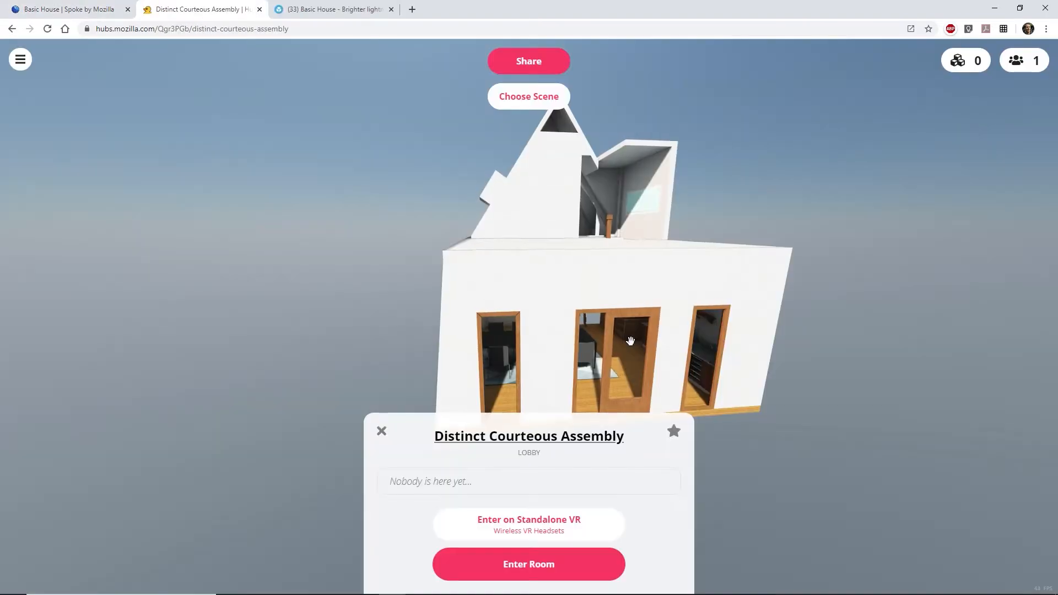
click(552, 438)
triple_click(570, 180)
text(Basic House 1)
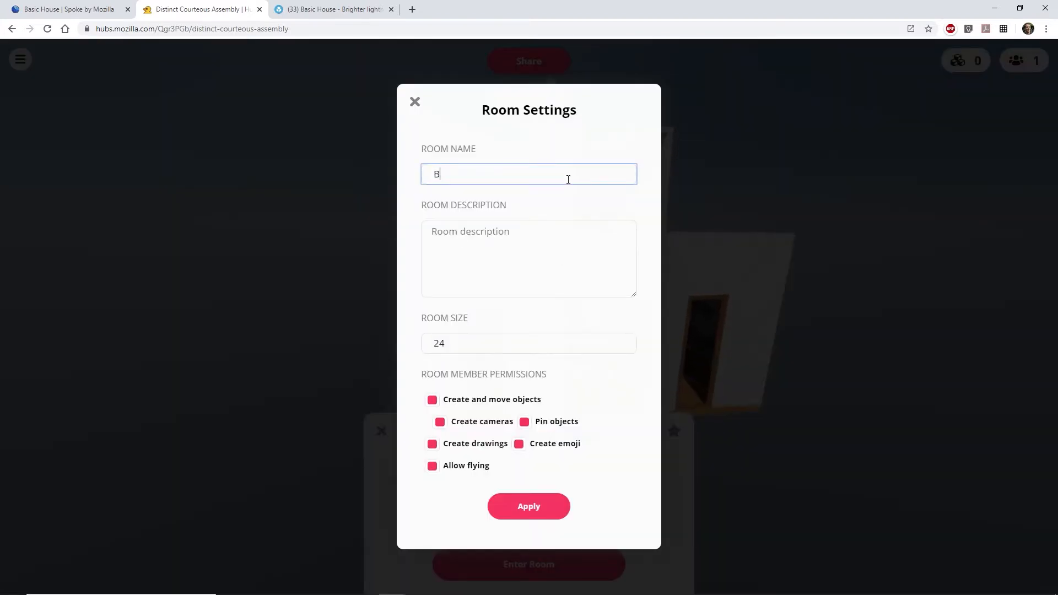
key(Return)
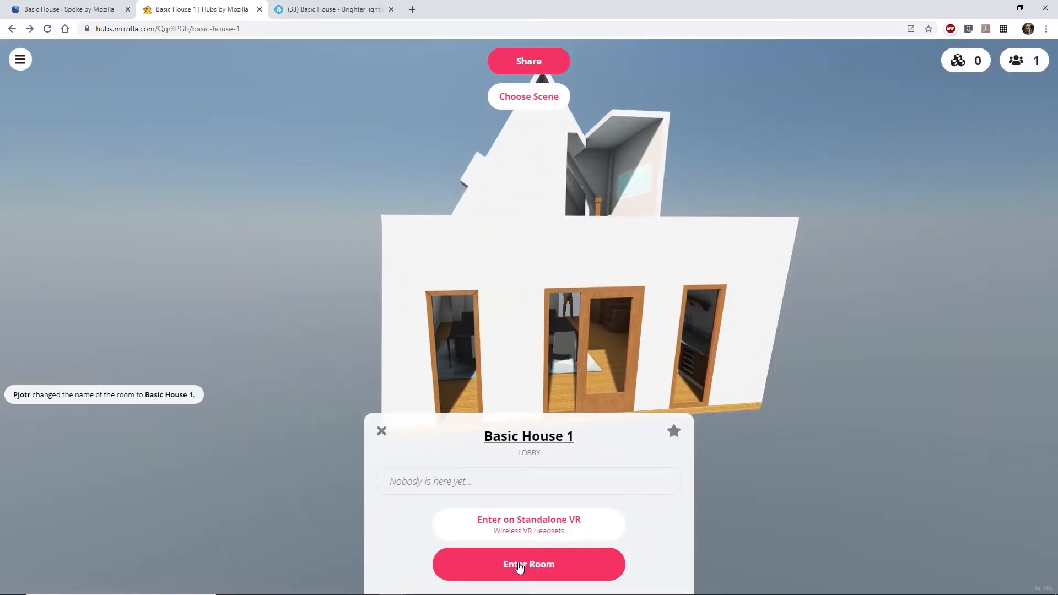
- Enter the Basic House 1 room, keeping the default microphone and leaving it unmuted
click(491, 568)
click(520, 566)
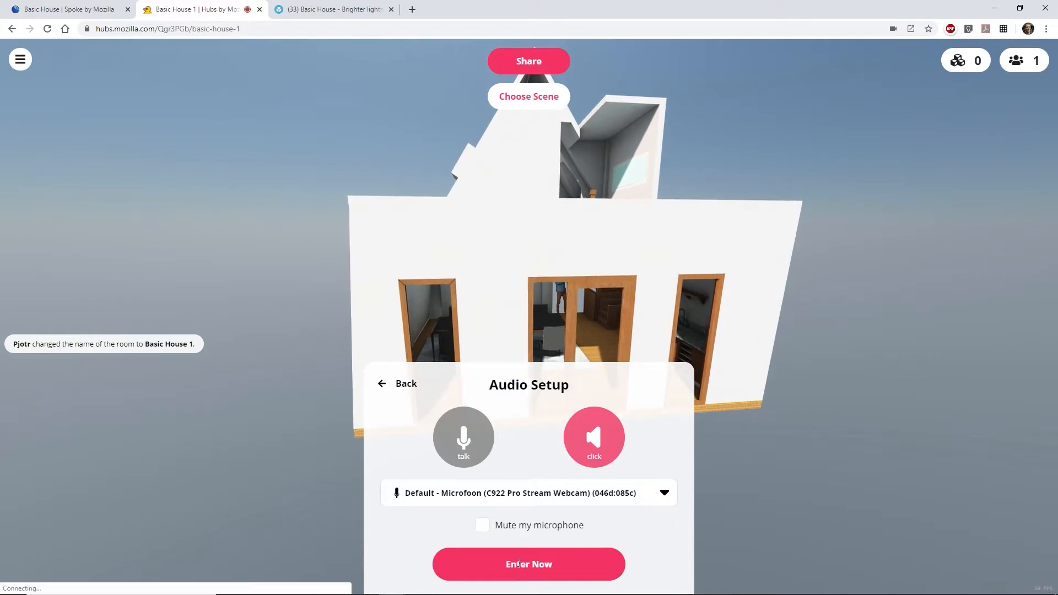
click(520, 567)
- Walk through the house interior to examine the dining area, staircase, kitchen and window wall with their baked lighting
key(w)
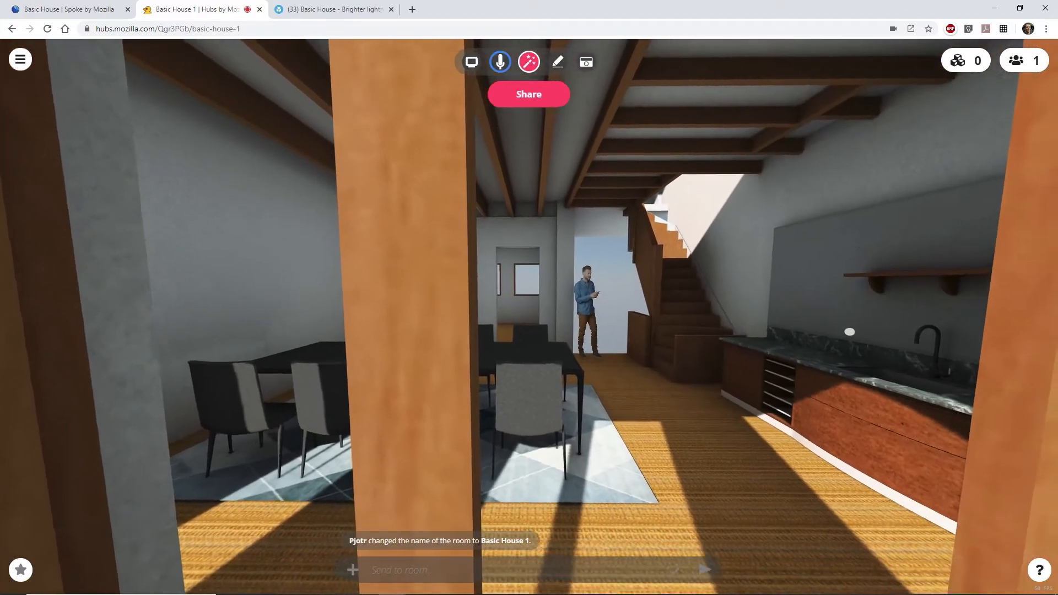
key(w)
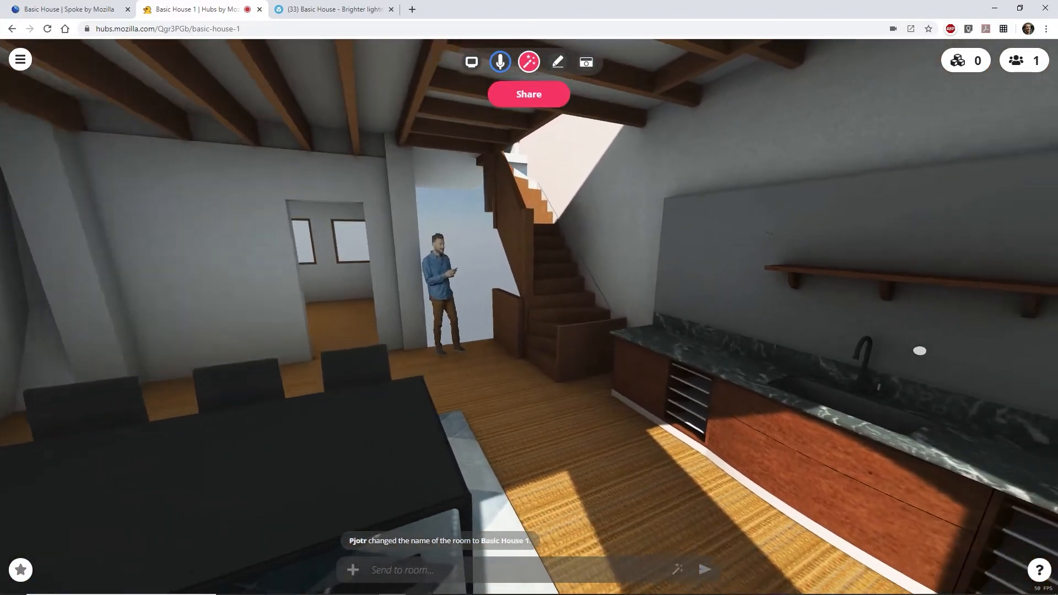
key(w)
drag(947, 355, 834, 350)
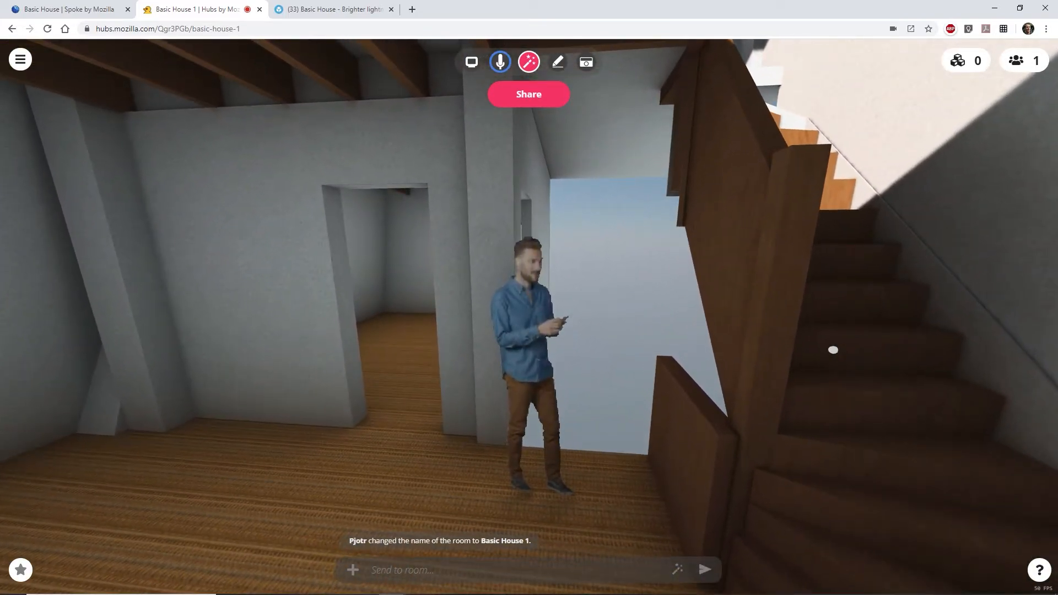
drag(631, 344, 151, 344)
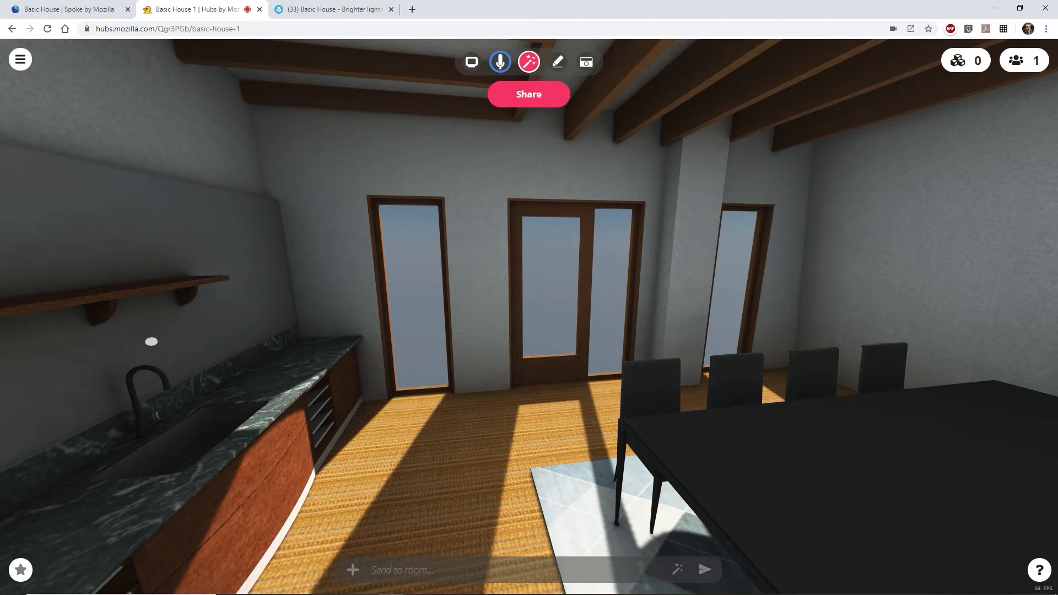
key(a)
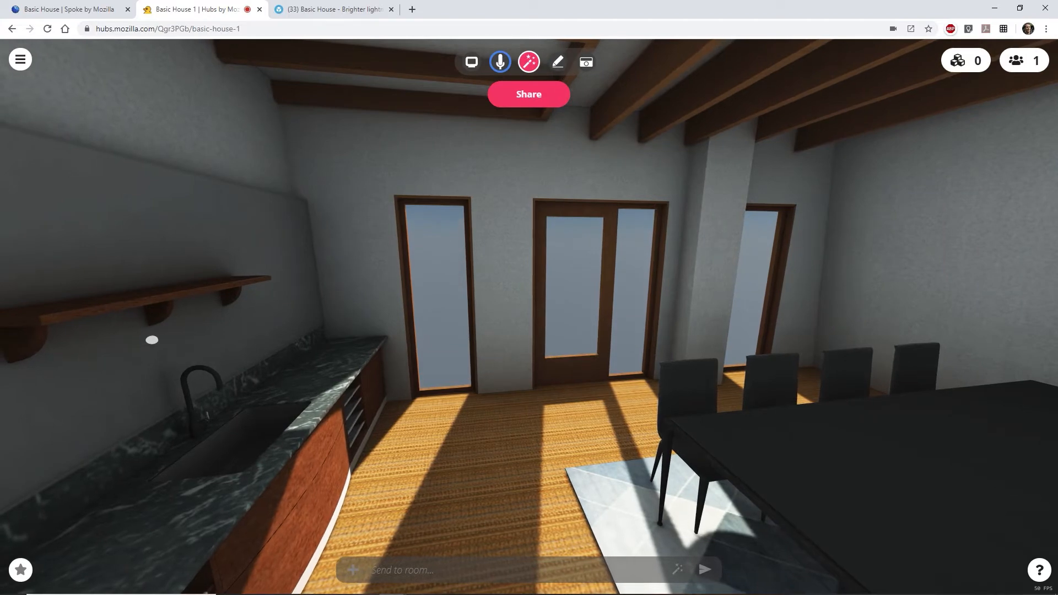
key(d)
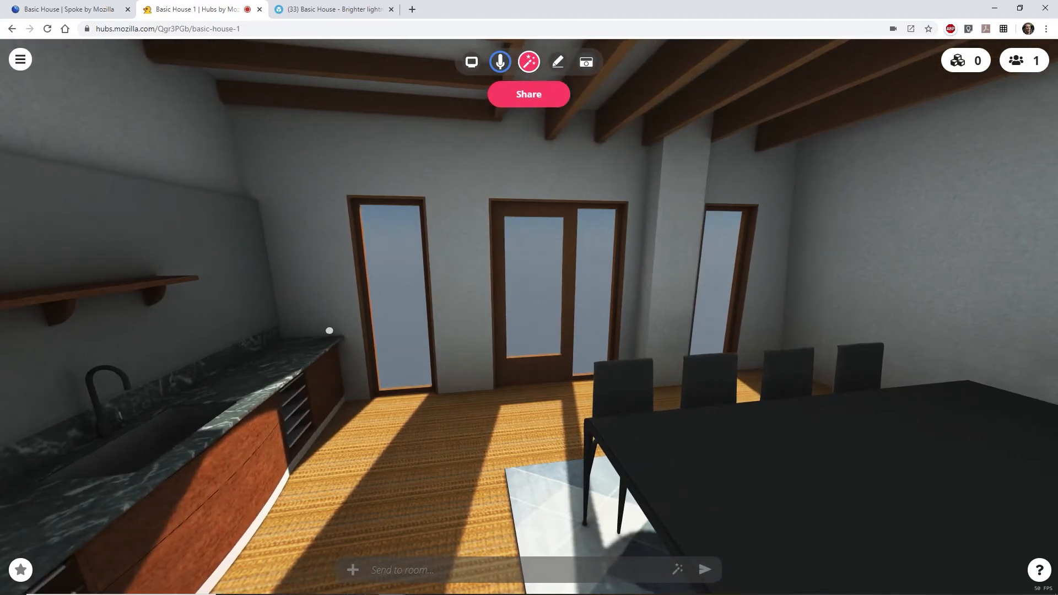
drag(497, 334, 483, 316)
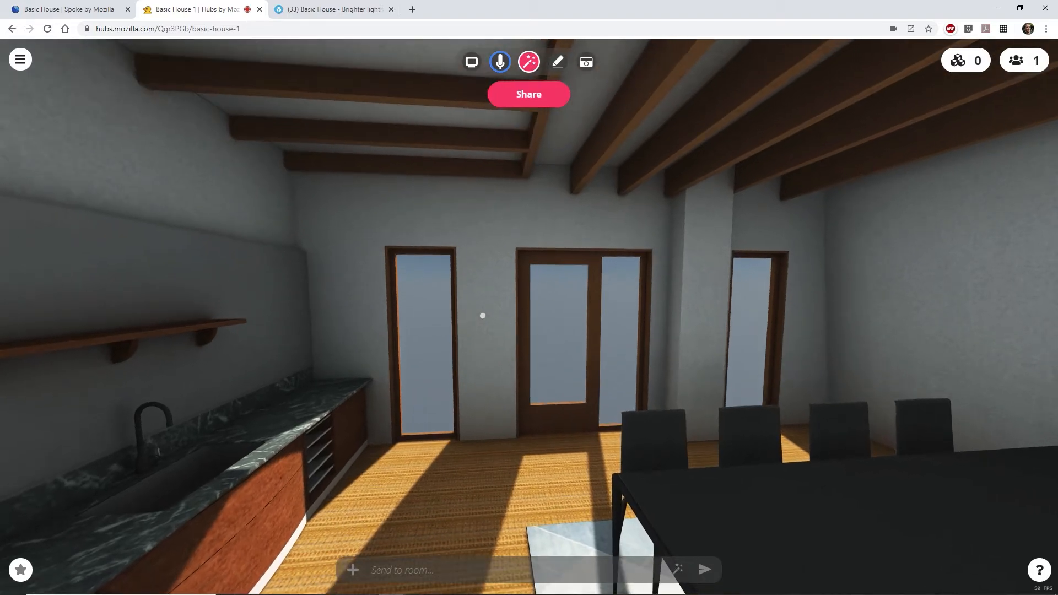
right_drag(546, 342, 545, 346)
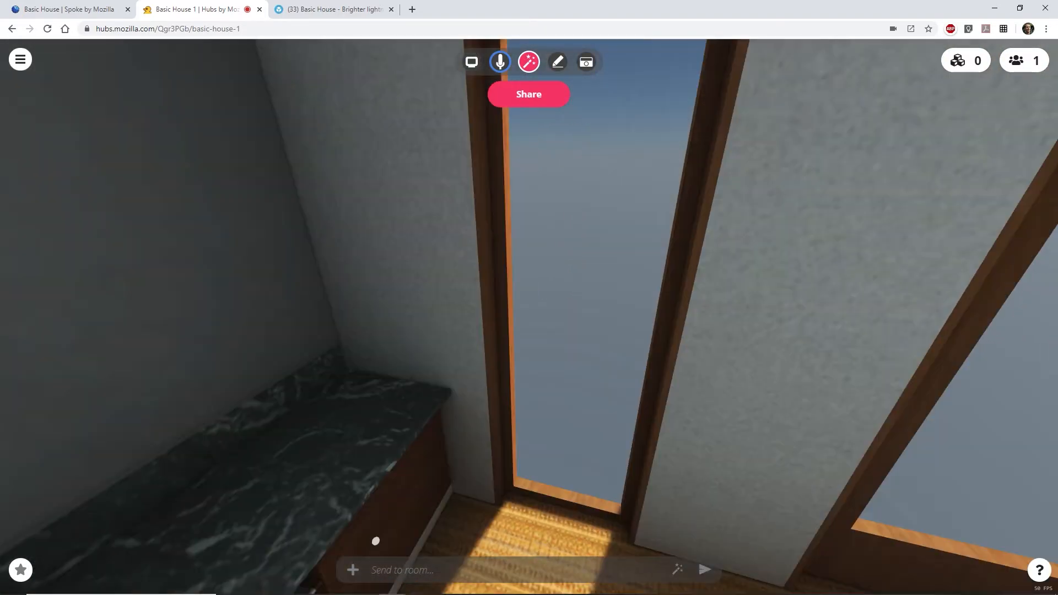
- Open the room on the VR headset by entering the numeric link code on the Hubs link page
drag(536, 399, 987, 368)
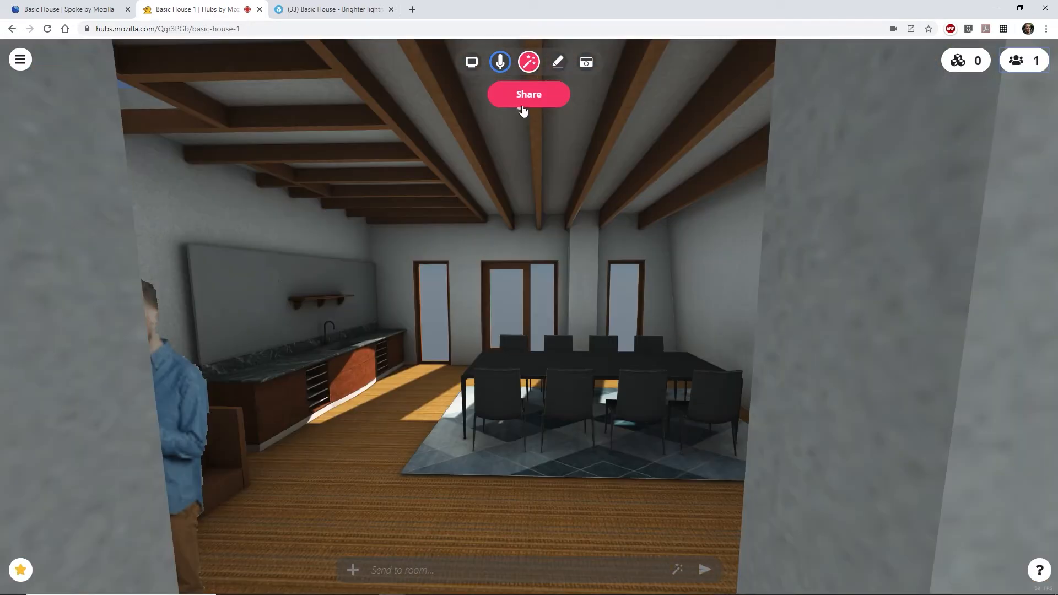
click(529, 103)
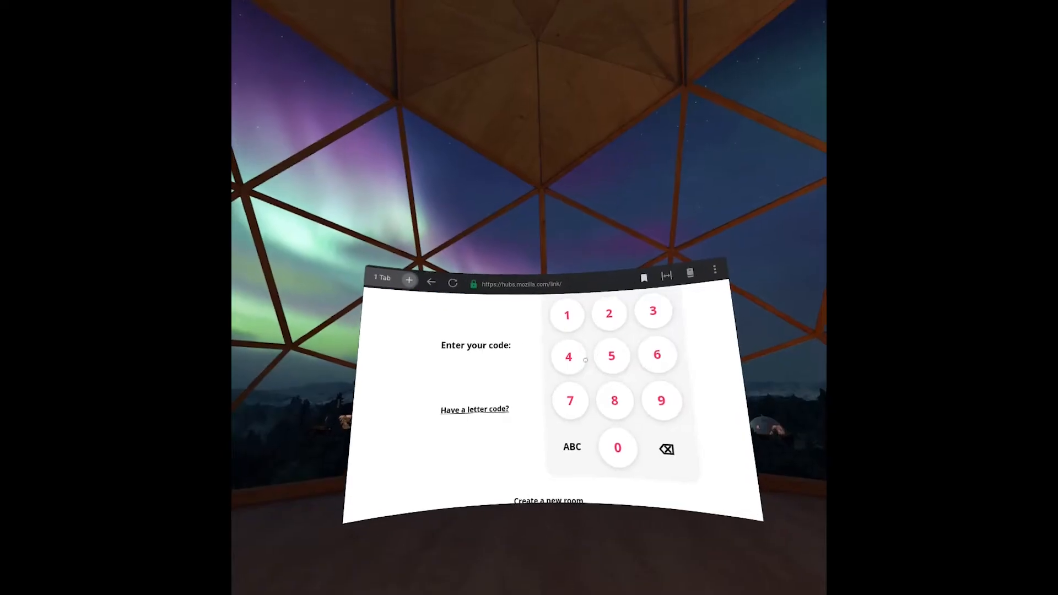
text(520844)
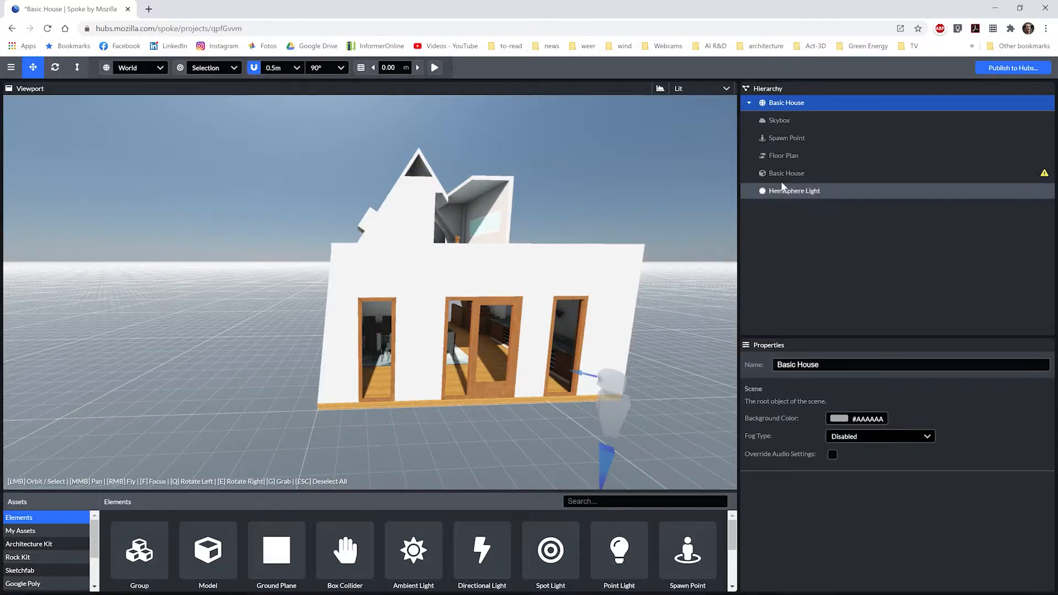
- Review the Basic House model's collision and walkable settings, and regenerate the scene's floor plan
click(785, 174)
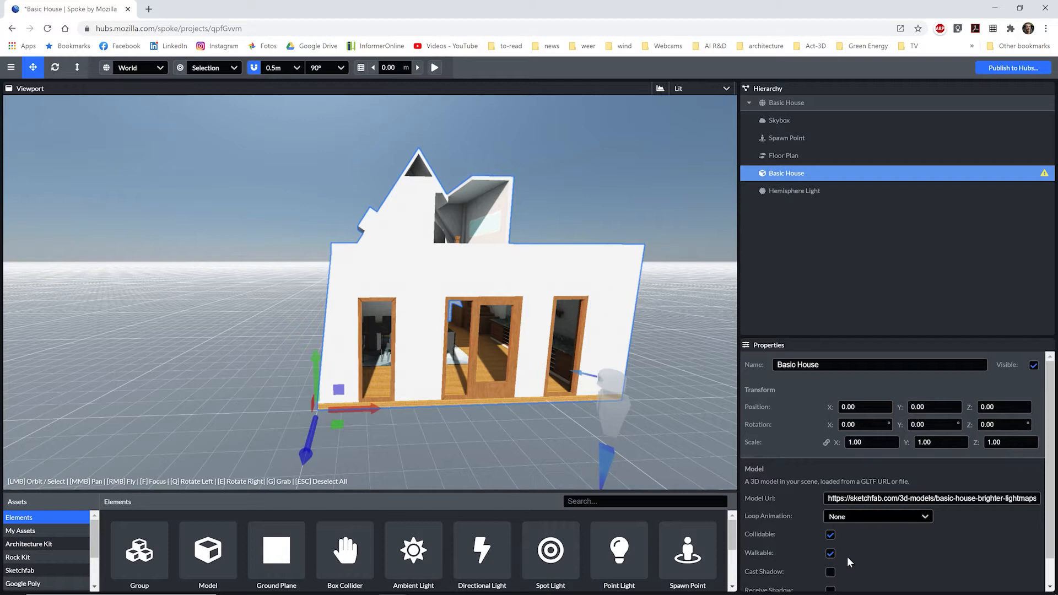
click(785, 156)
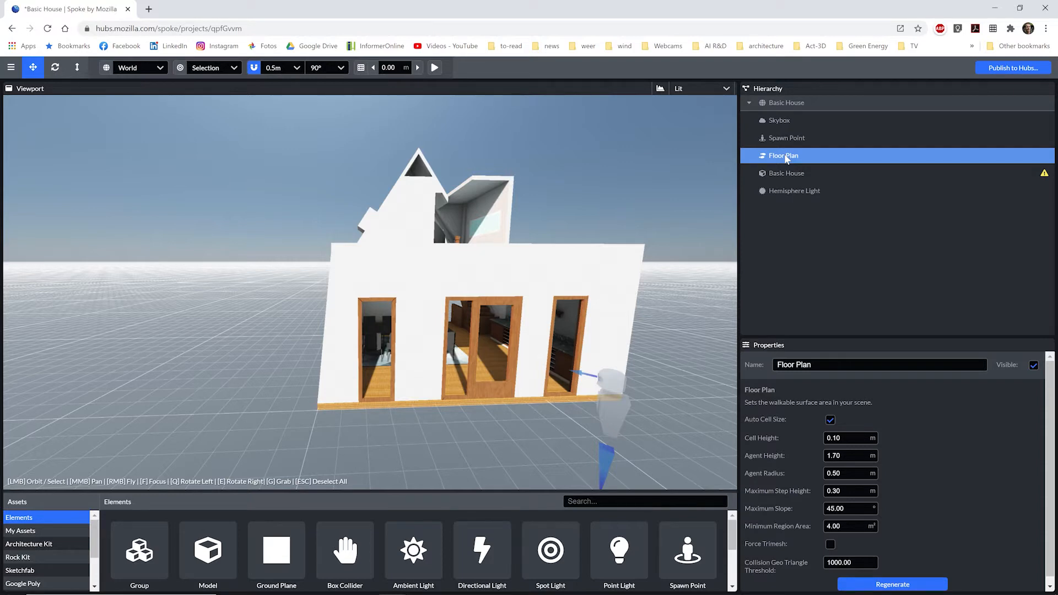
click(874, 585)
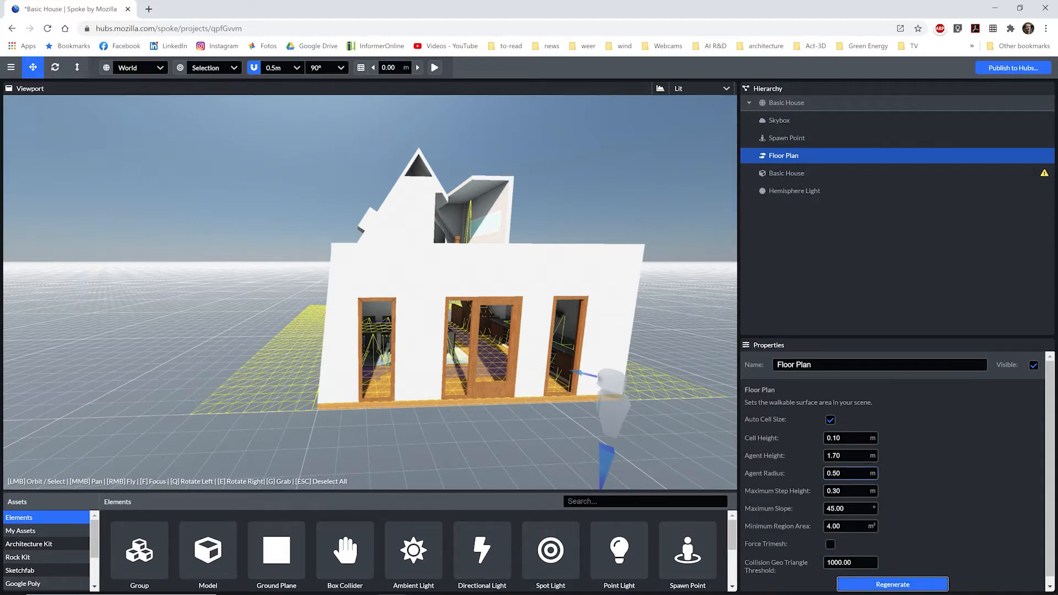
- Set the floor plan's agent height to 1.78 m and regenerate the walkable surface
click(849, 456)
click(841, 456)
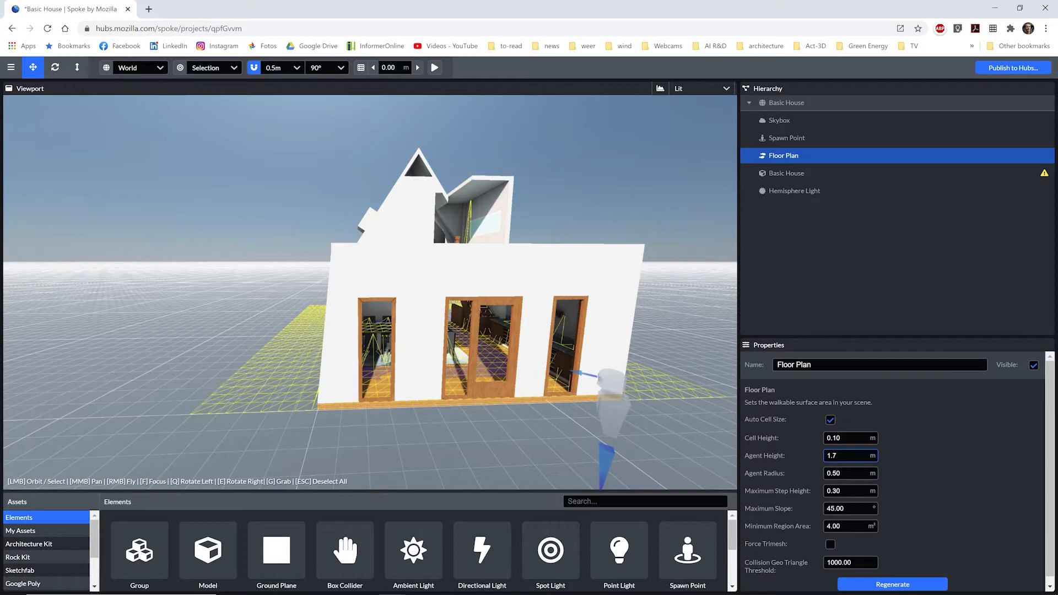
text(8)
click(884, 585)
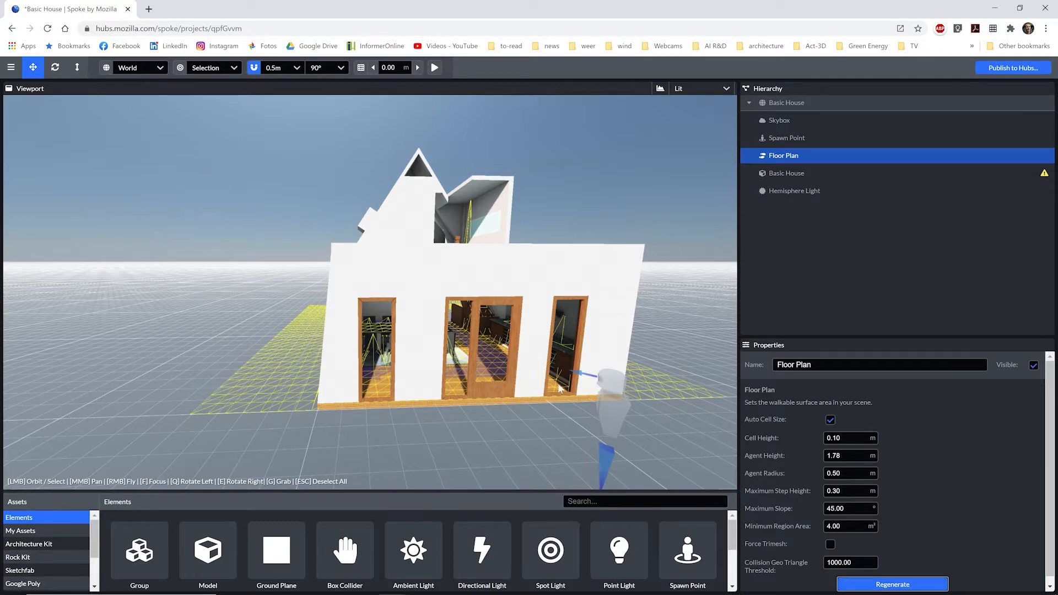
- Examine the floor plan mesh inside the house through its doors and windows from close by
scroll(469, 385, down, 8)
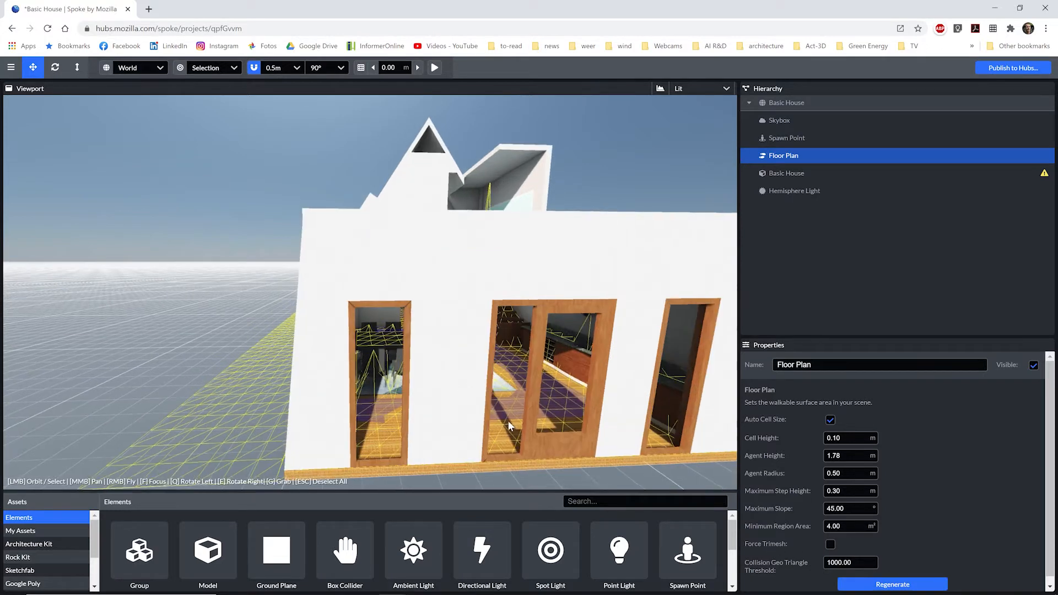
scroll(505, 412, down, 3)
mouse_move(504, 411)
mouse_down()
mouse_move(485, 422)
mouse_move(515, 411)
mouse_up()
scroll(514, 410, down, 3)
scroll(574, 407, down, 4)
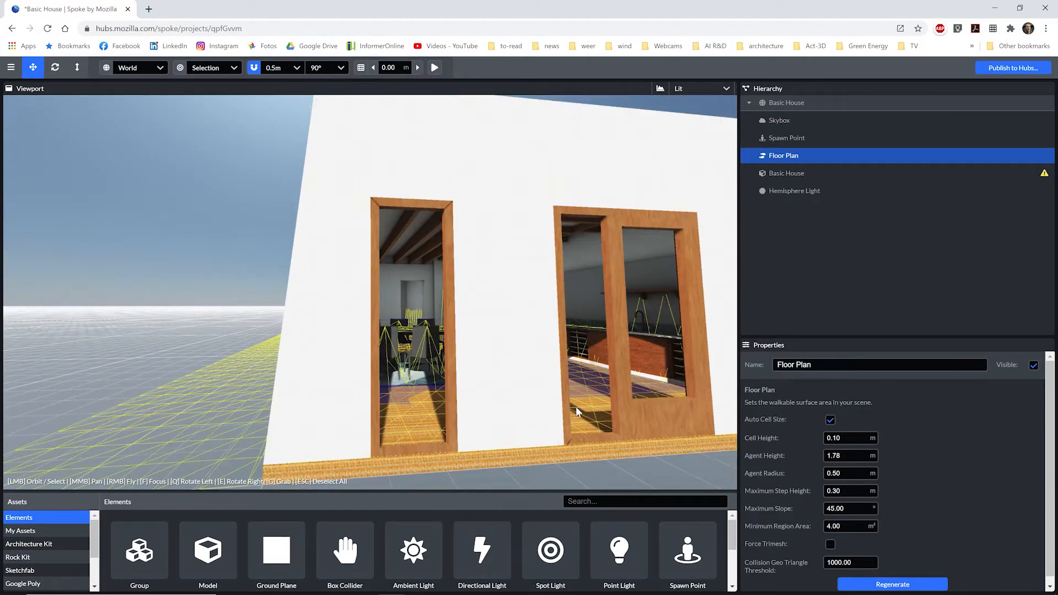
scroll(599, 406, up, 5)
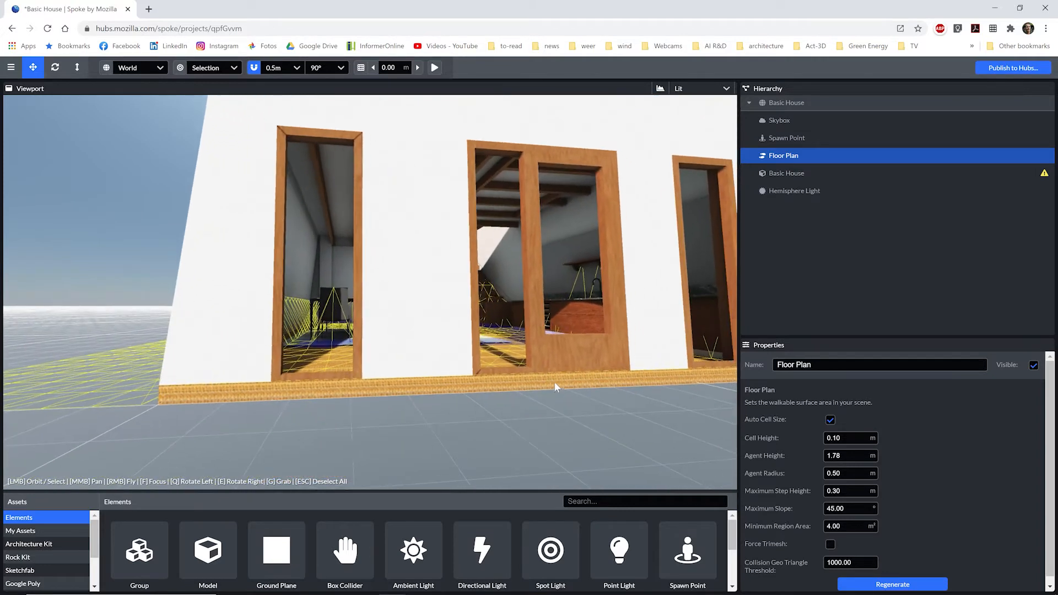
drag(544, 384, 550, 389)
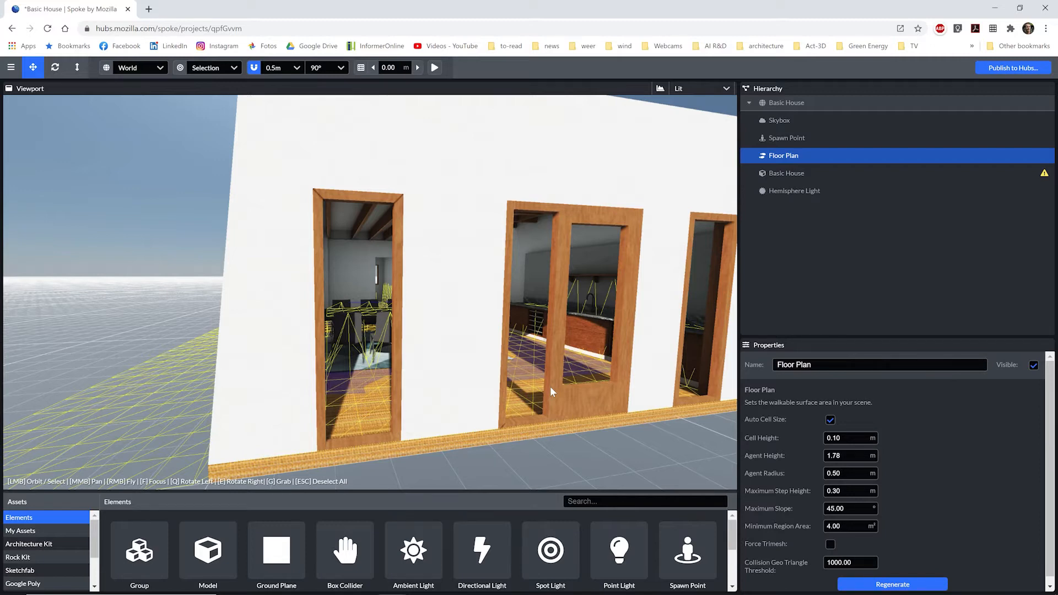
- Duplicate the Basic House model and name the copy Basic House Collision
click(785, 174)
right_click(785, 176)
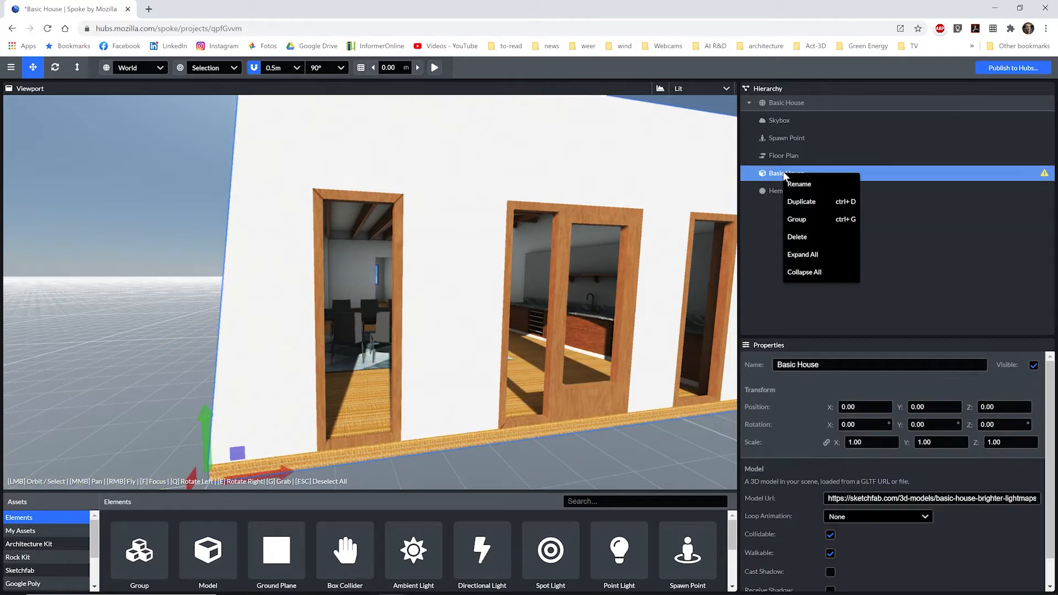
click(796, 202)
click(833, 365)
key(BackSpace)
text(Collision)
- Set the Basic House Collision model's Y position to -0.40 and make it invisible
click(820, 210)
click(931, 407)
text(-0.40)
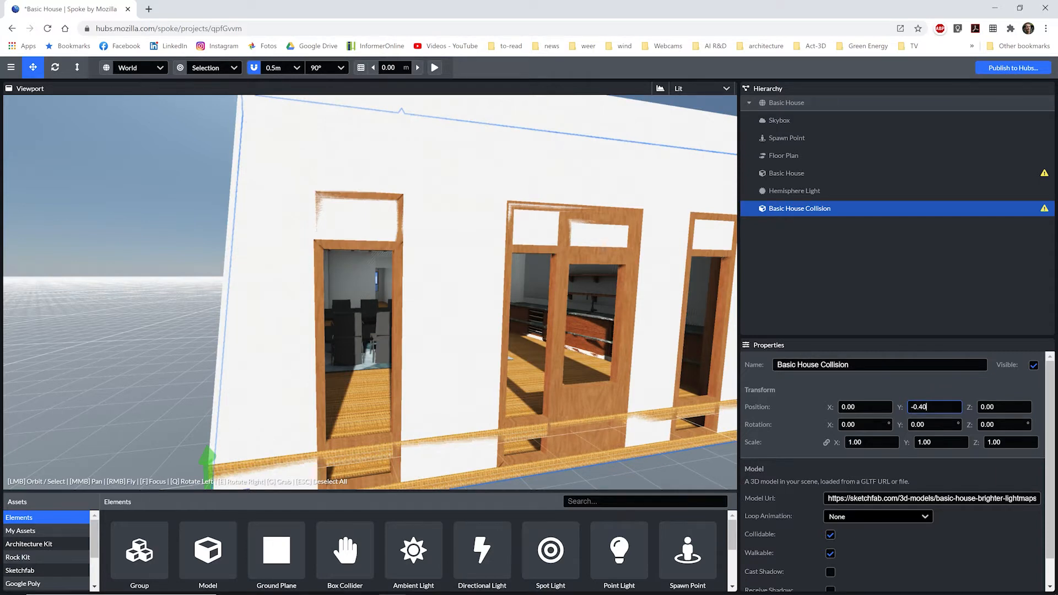
click(1034, 367)
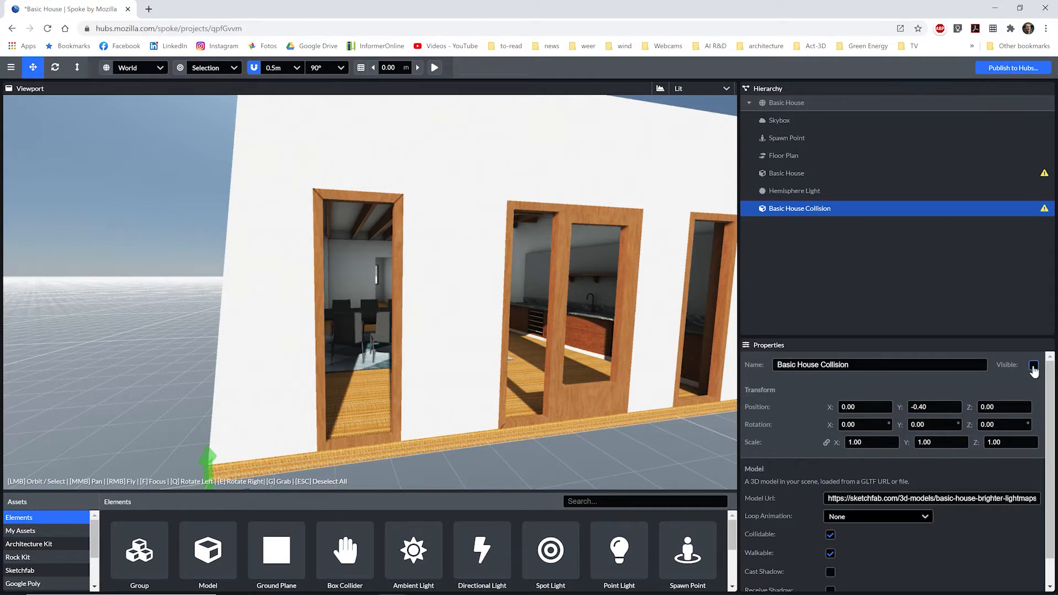
- Turn off Collidable and Walkable for the original Basic House model
click(818, 180)
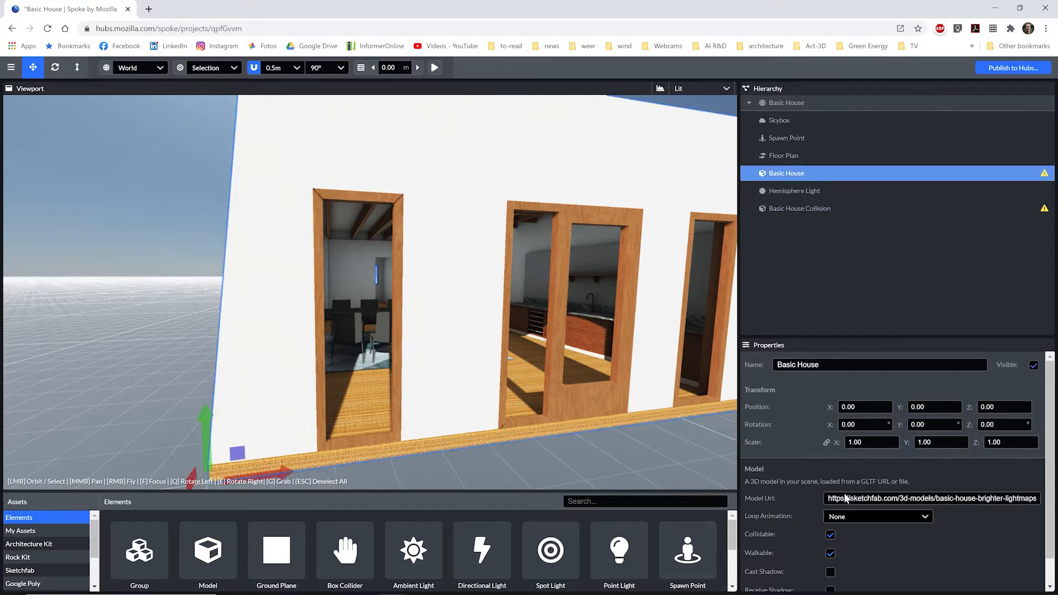
click(831, 535)
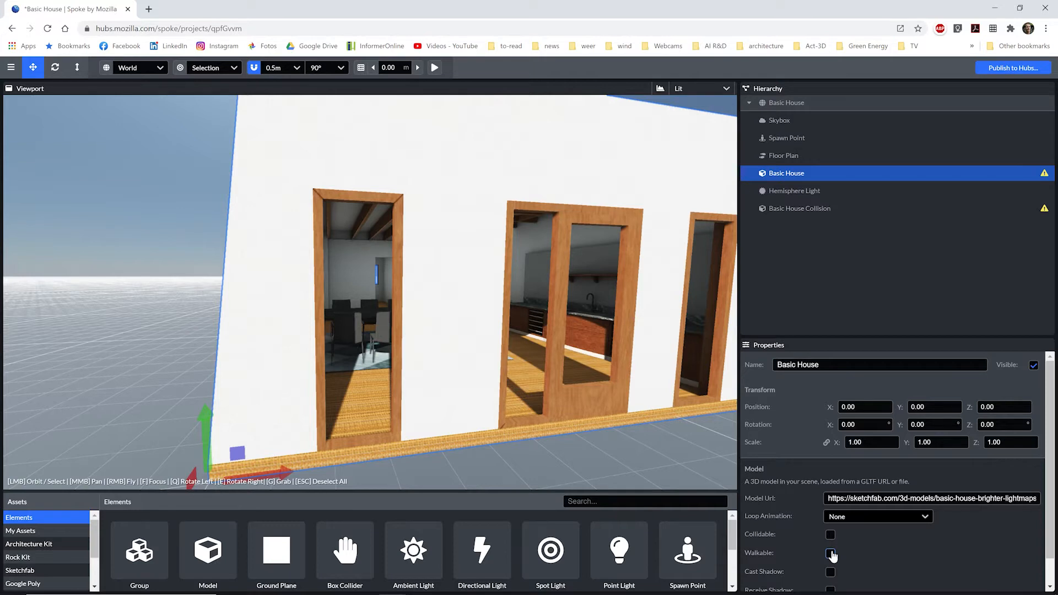
click(831, 553)
scroll(1055, 518, down, 1)
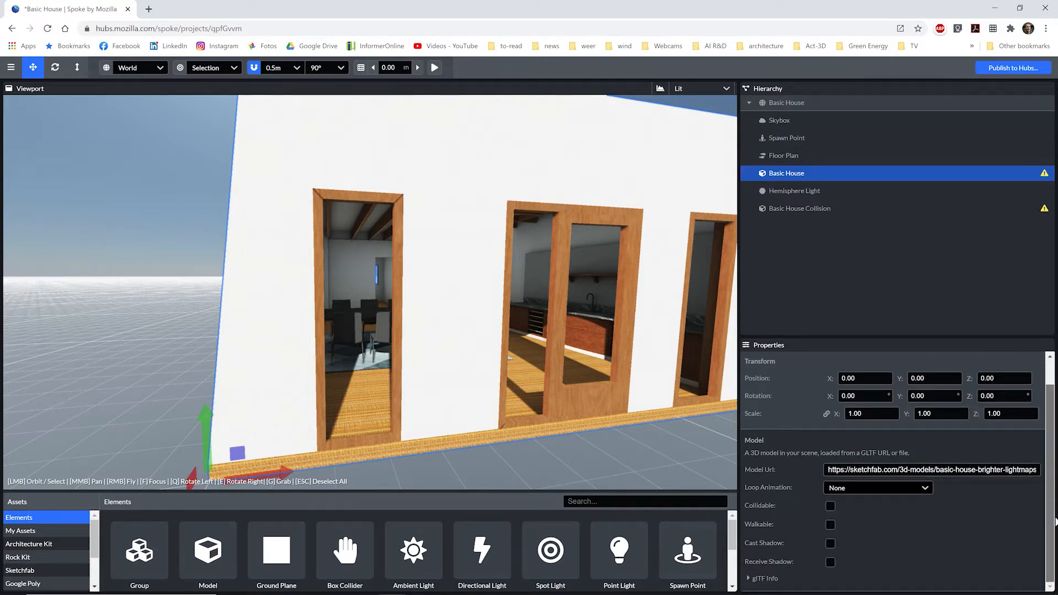
scroll(1055, 521, up, 1)
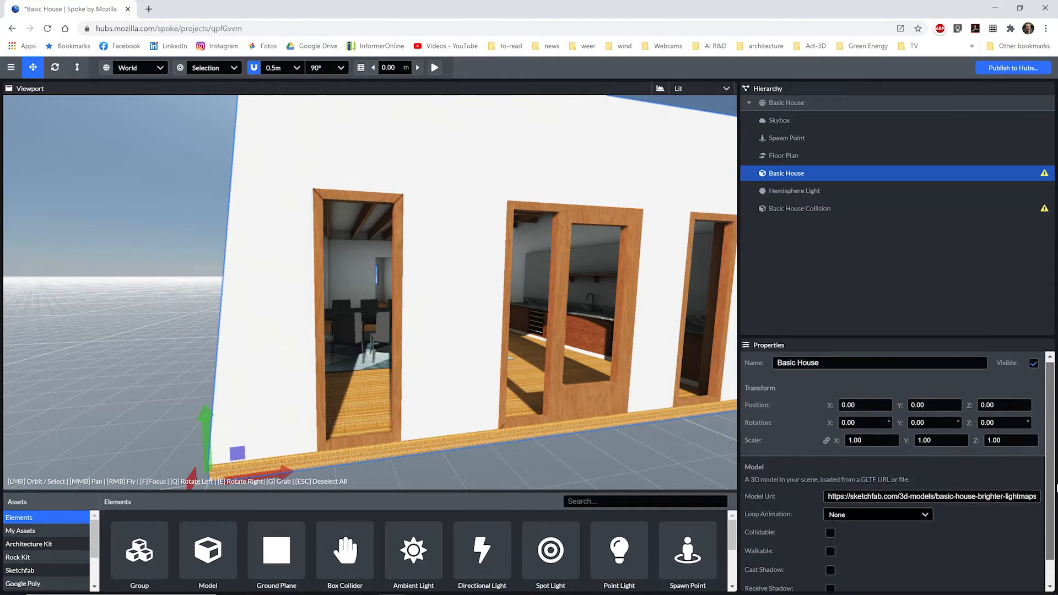
- Regenerate the floor plan from the lowered collision model and inspect the mesh near the house front
click(792, 155)
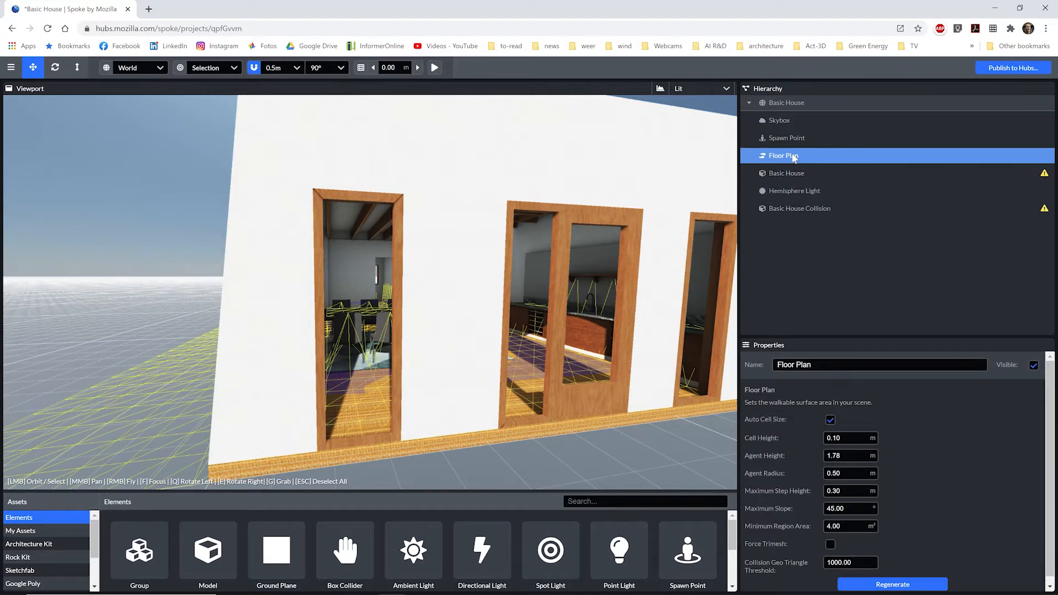
click(884, 586)
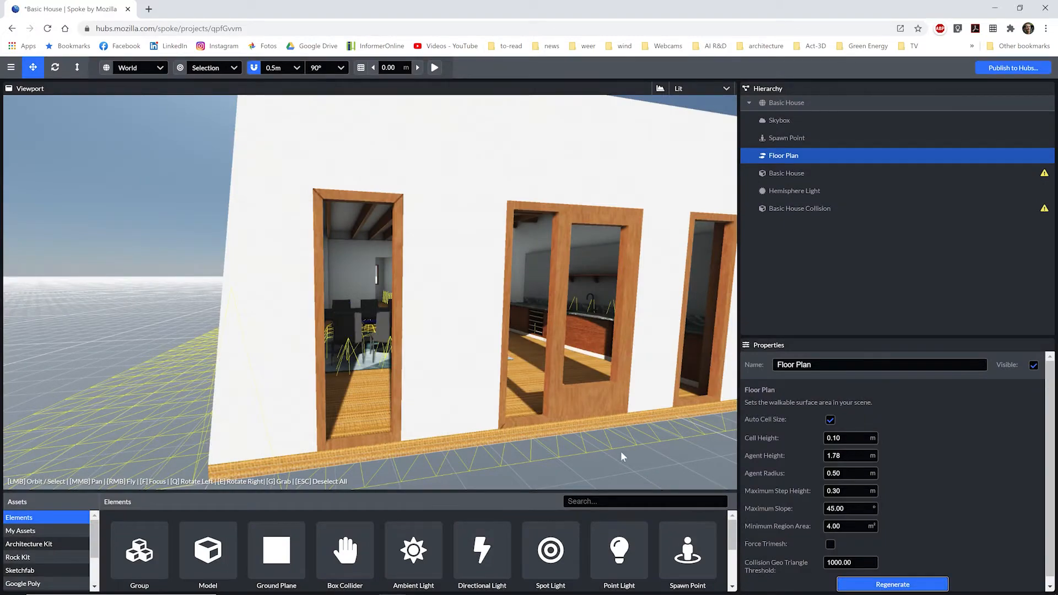
mouse_move(584, 443)
mouse_down()
mouse_move(574, 434)
mouse_move(586, 445)
mouse_up()
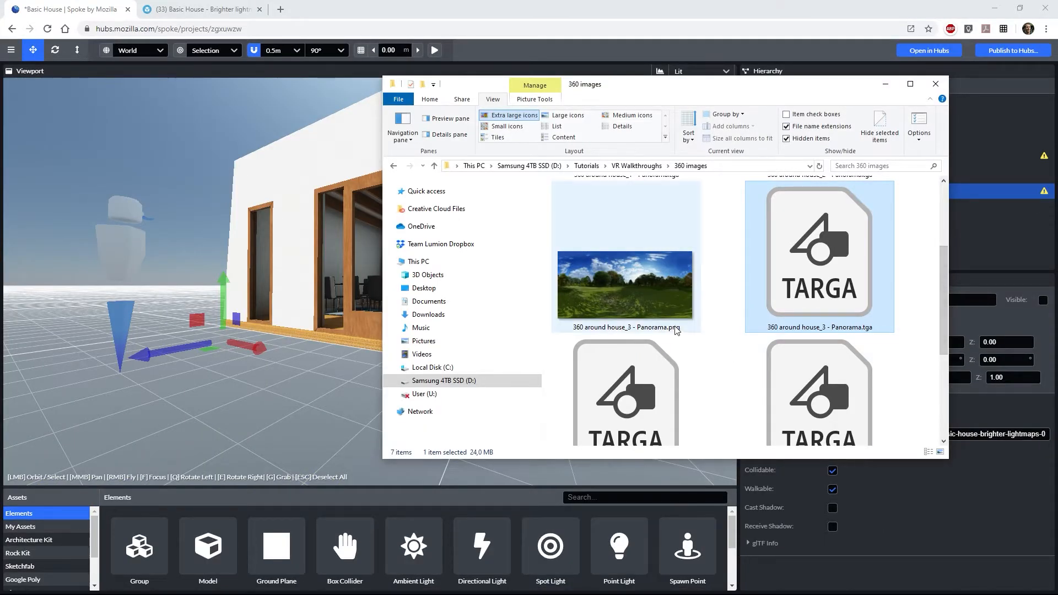
- Add 360 around house_3 - Panorama.png to the scene, with 360-equirectangular projection and its controls turned off
drag(631, 293, 331, 388)
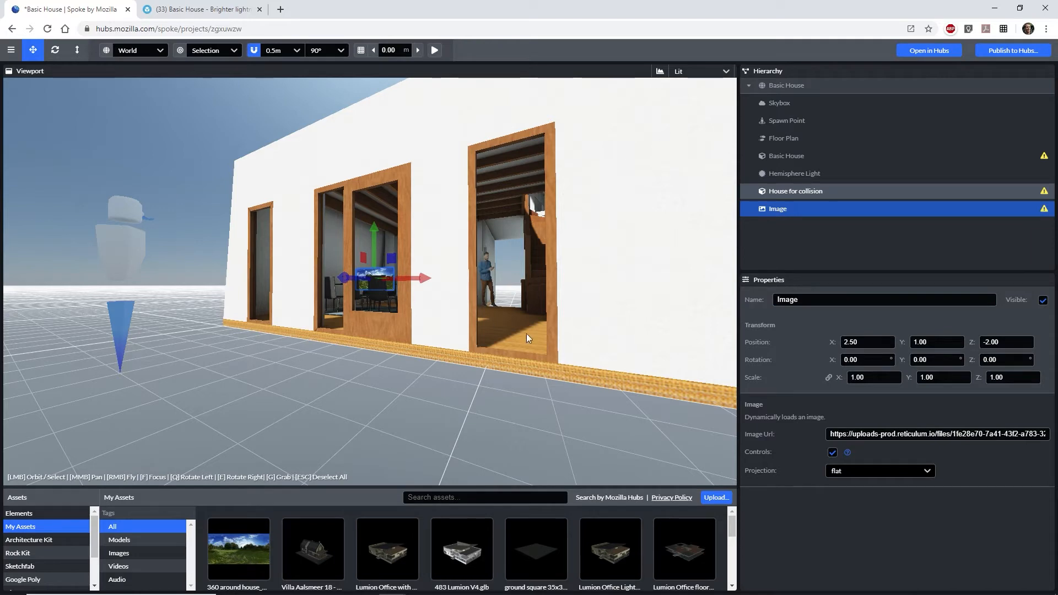
click(833, 472)
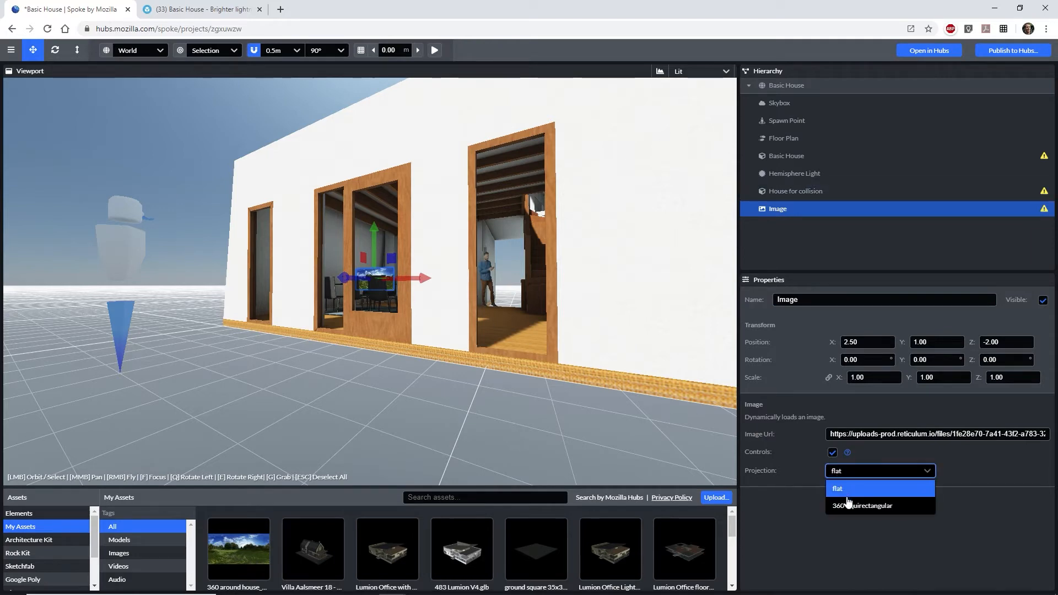
click(851, 506)
click(834, 453)
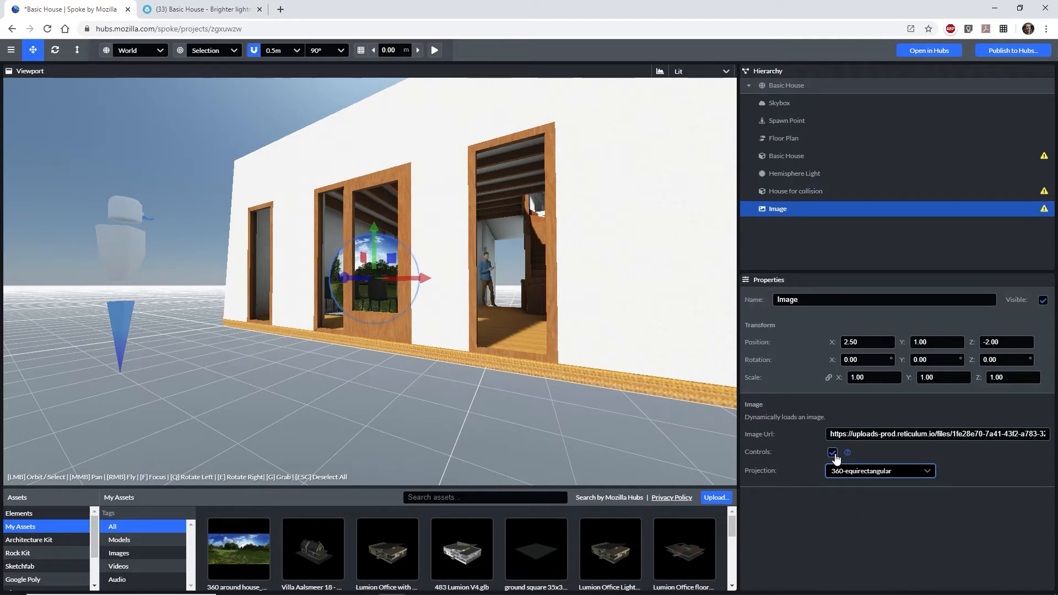
- Scale the panorama image to 50 on all axes and adjust its rotation about the Y axis
click(867, 376)
text(50)
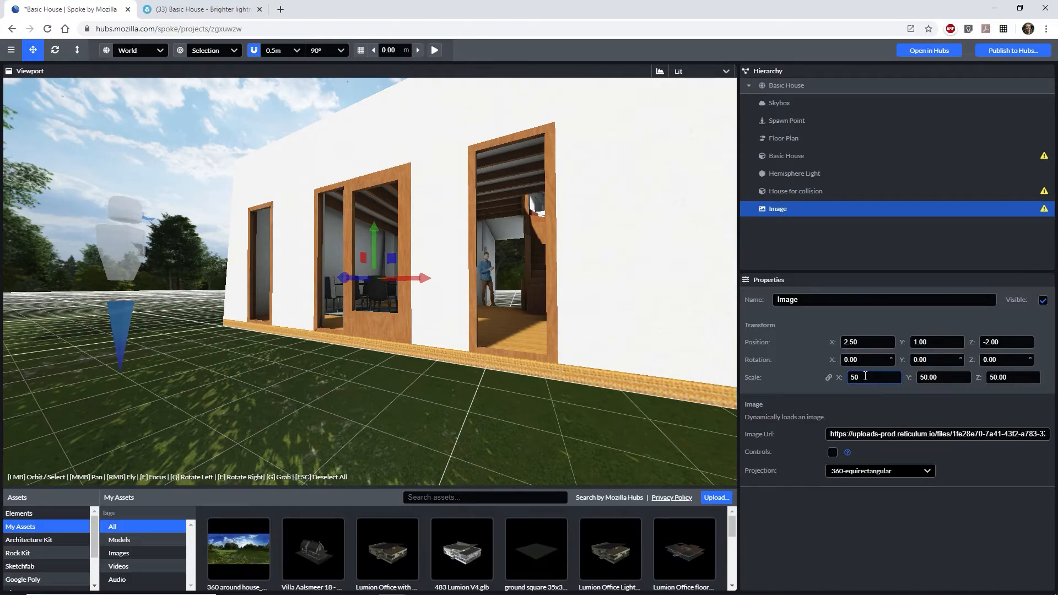
drag(903, 360, 960, 360)
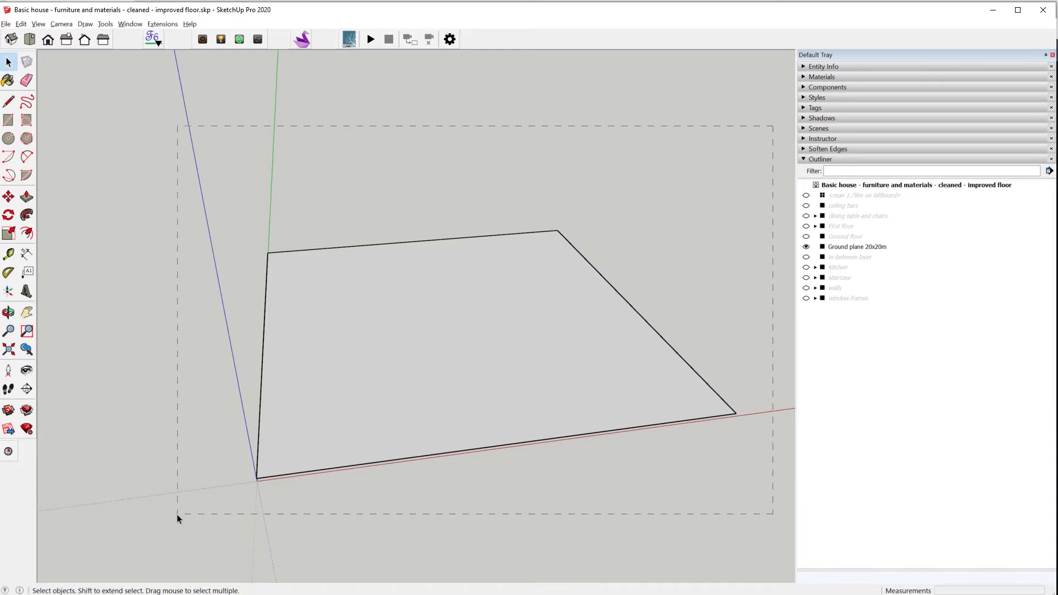
- Switch to SketchUp, select the Ground plane 20x20m object, and review industry support for glTF on the Khronos overview page
drag(177, 515, 177, 508)
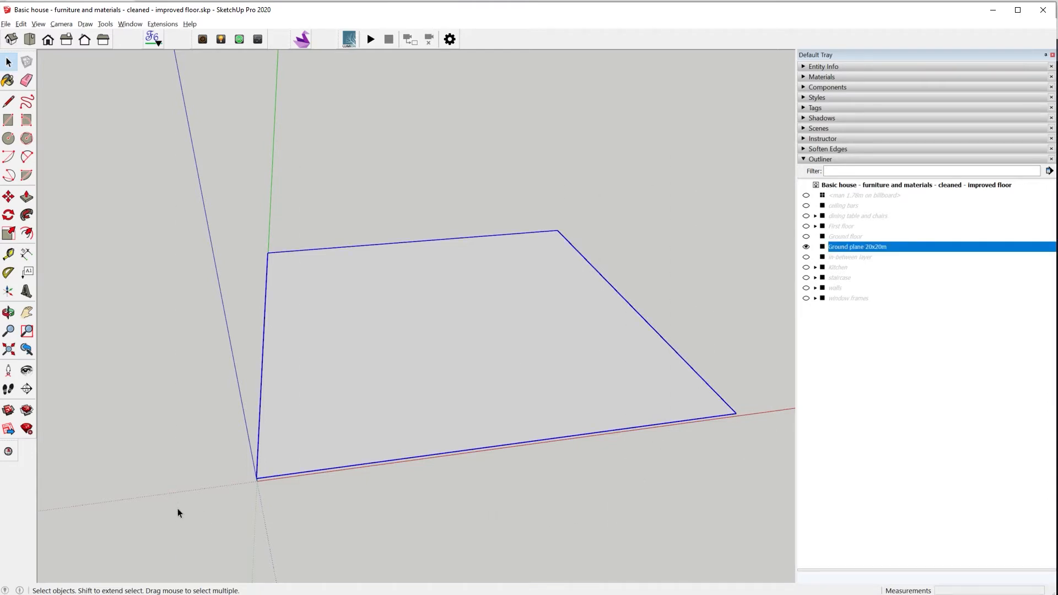
click(165, 24)
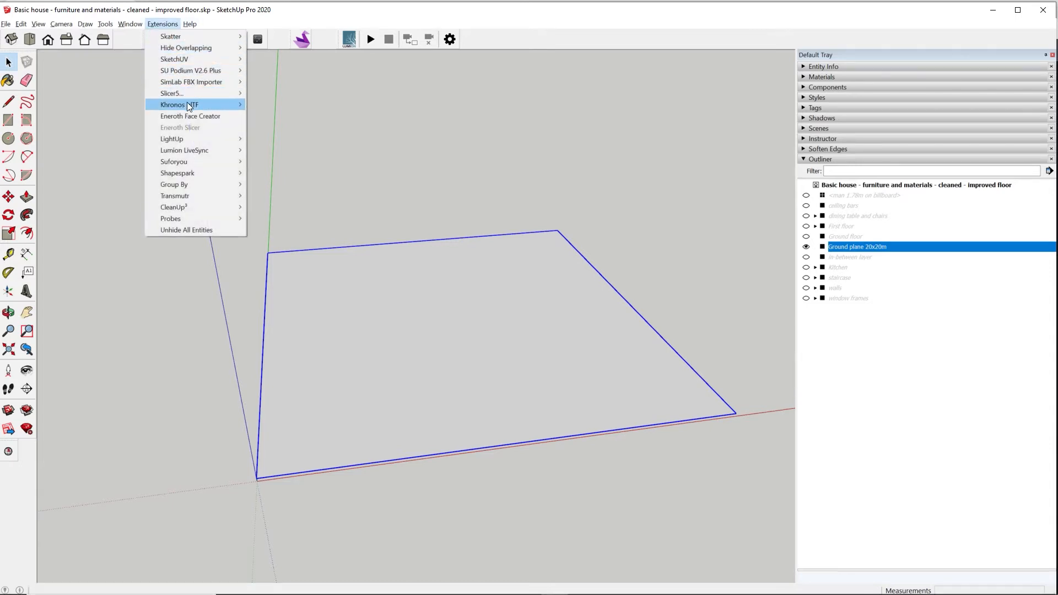
mouse_move(187, 104)
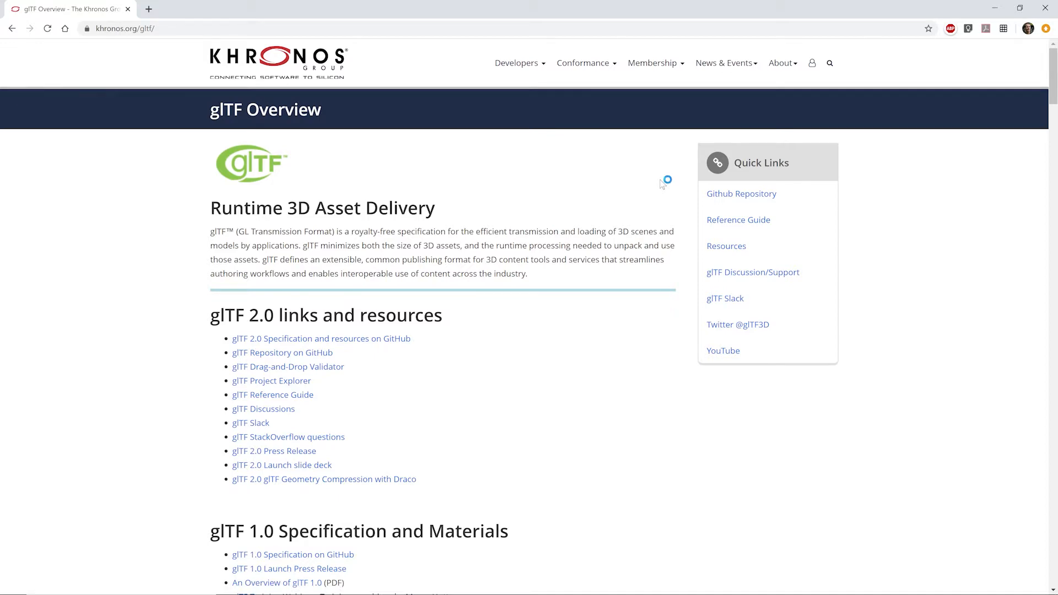
drag(1052, 99, 1054, 292)
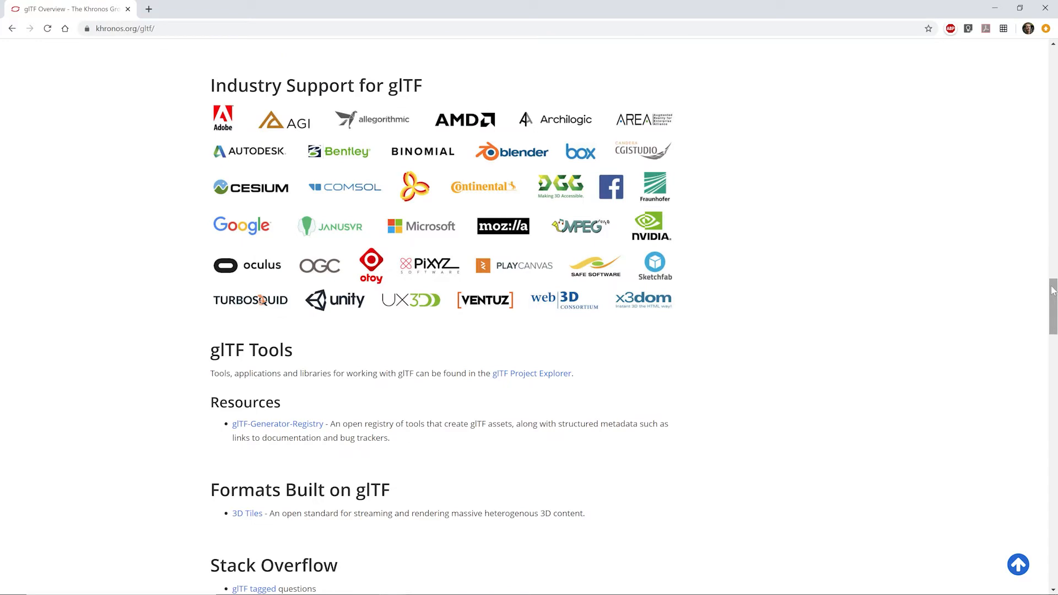
- Search SketchUp's Extension Warehouse for "glb export"
click(141, 23)
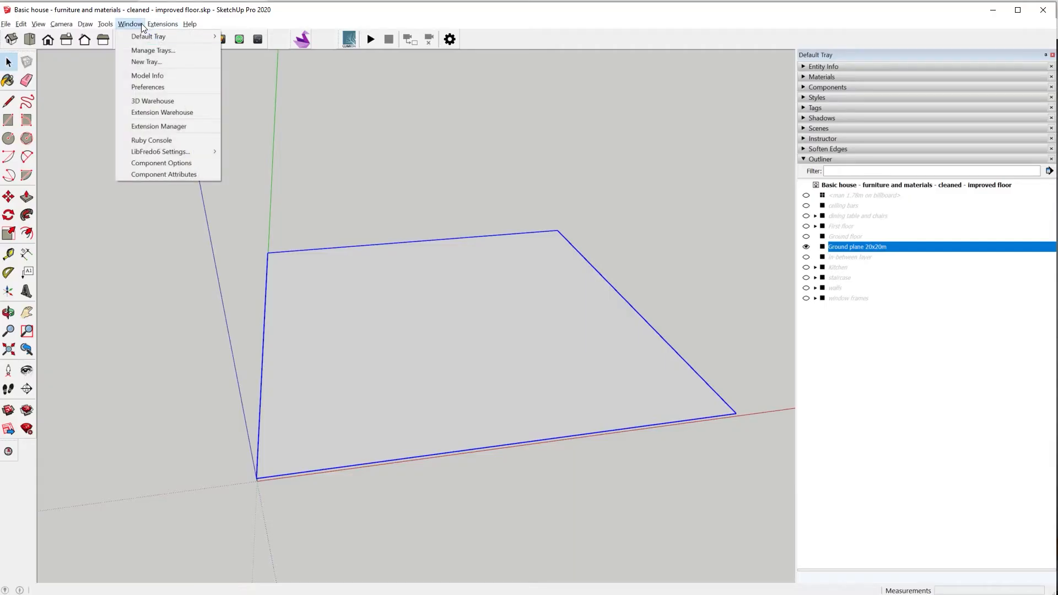
click(157, 109)
click(450, 124)
text(glb export)
key(Return)
- Install the free glTF Export extension in SketchUp and accept the installation prompts
click(505, 254)
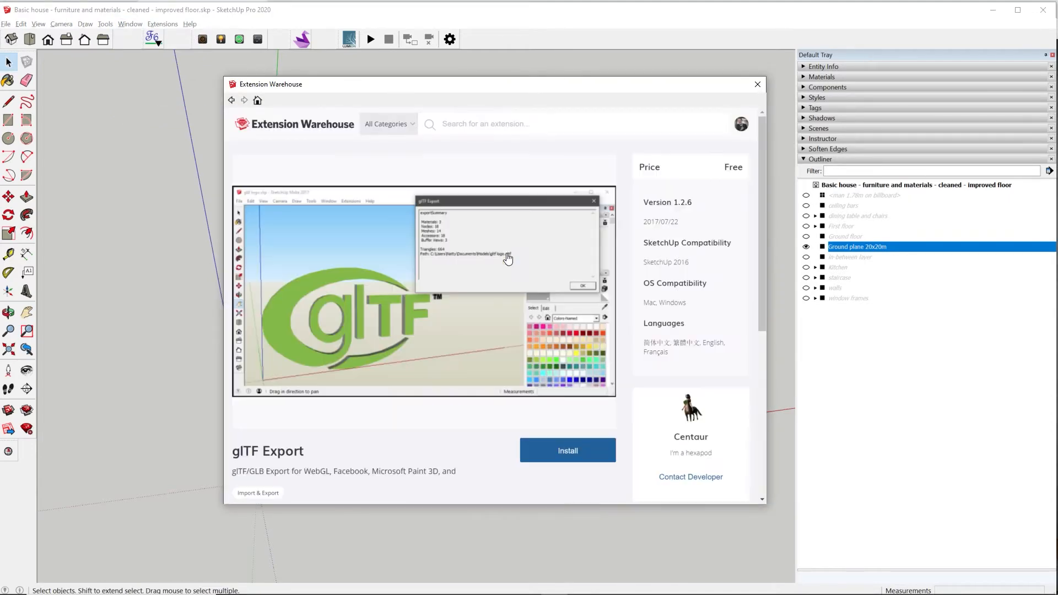
click(566, 452)
click(491, 240)
click(523, 332)
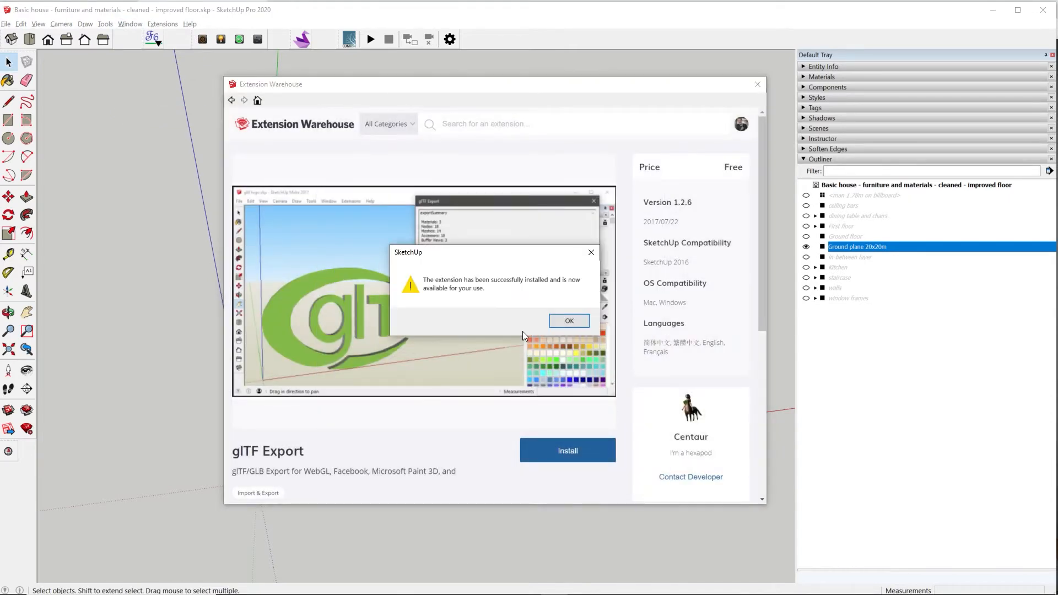
- Export the Ground plane 20x20m object as a binary glTF 2.0 file named "ground square 20x20m"
click(163, 24)
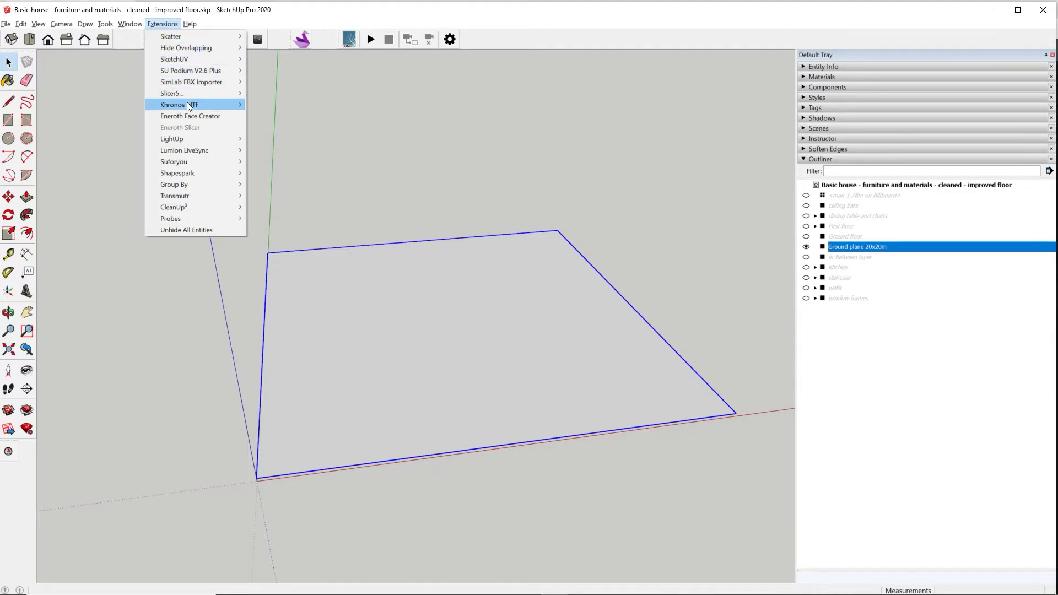
mouse_move(187, 105)
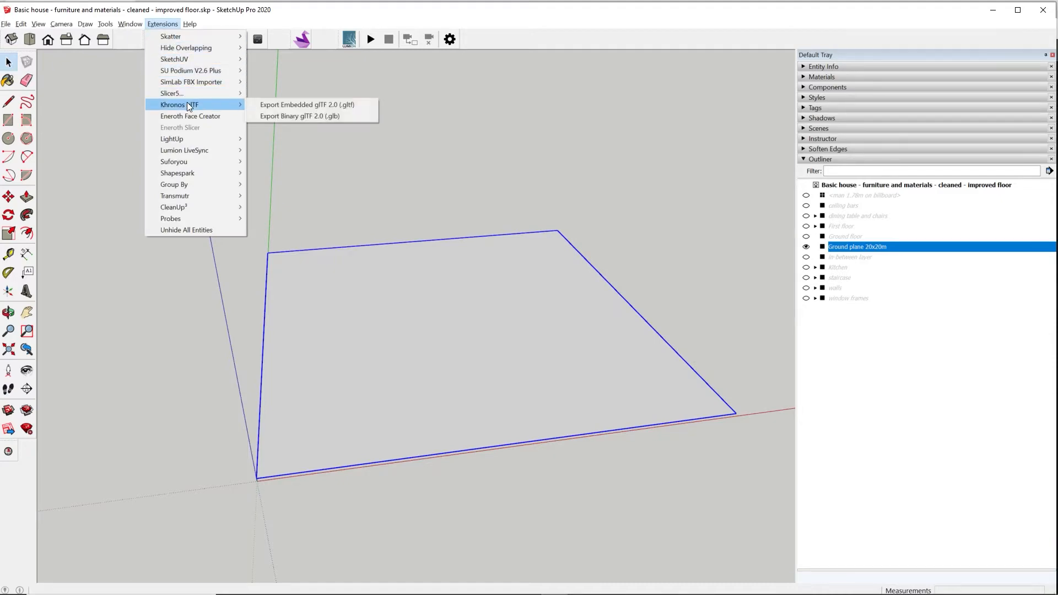
click(282, 117)
text(ground squar)
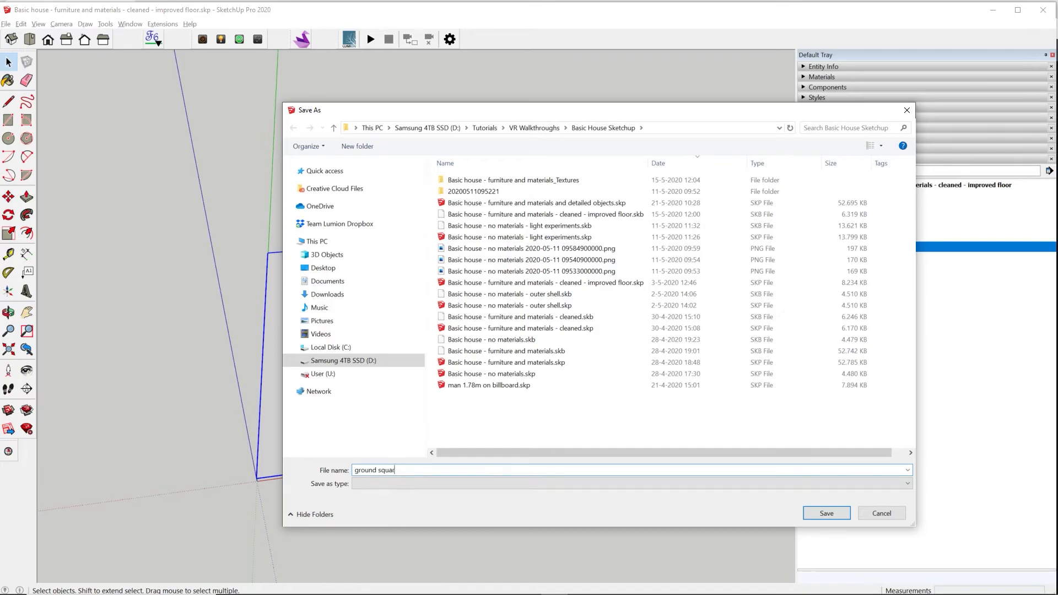
text(e 20x20)
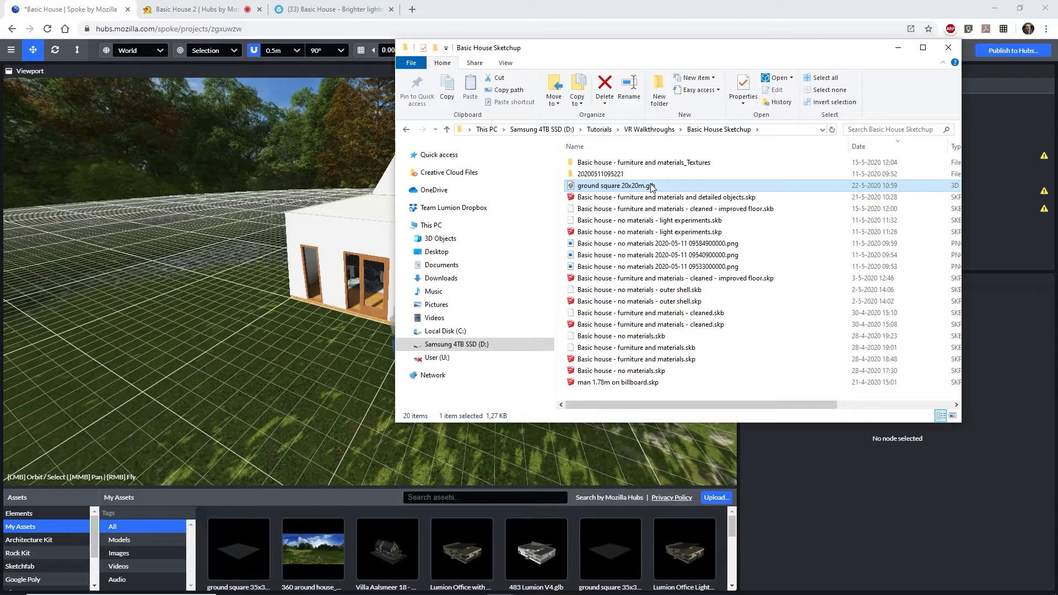
- Switch to Spoke, add ground square 20x20m.glb at scale 1, and position it beneath the house at X -6.50, Z 3.00
mouse_move(482, 182)
mouse_down()
mouse_move(356, 273)
mouse_move(322, 352)
mouse_up()
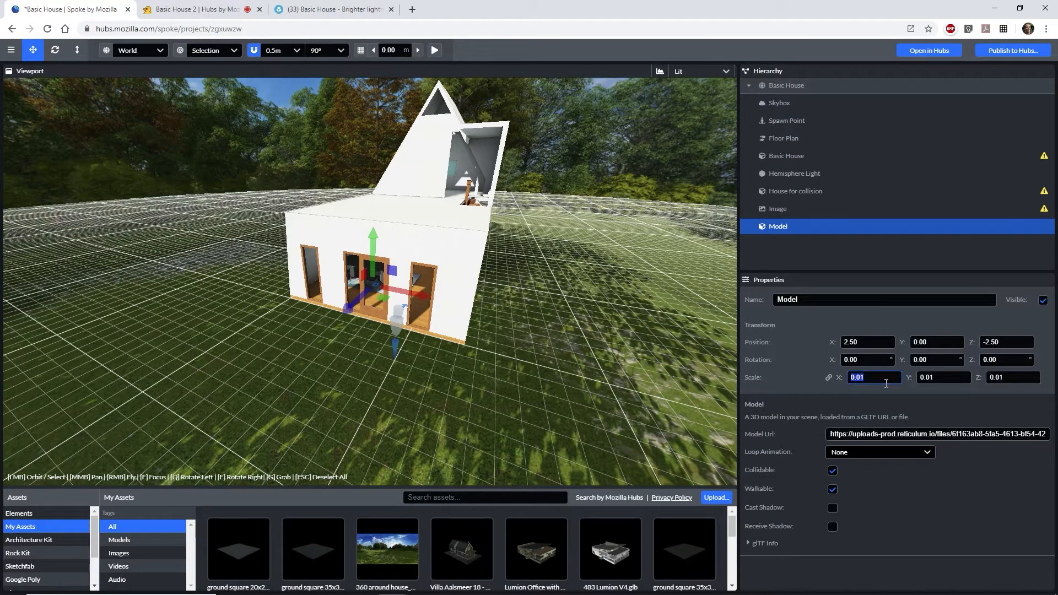
text(1)
drag(383, 298, 18, 323)
drag(168, 248, 292, 322)
scroll(292, 322, down, 8)
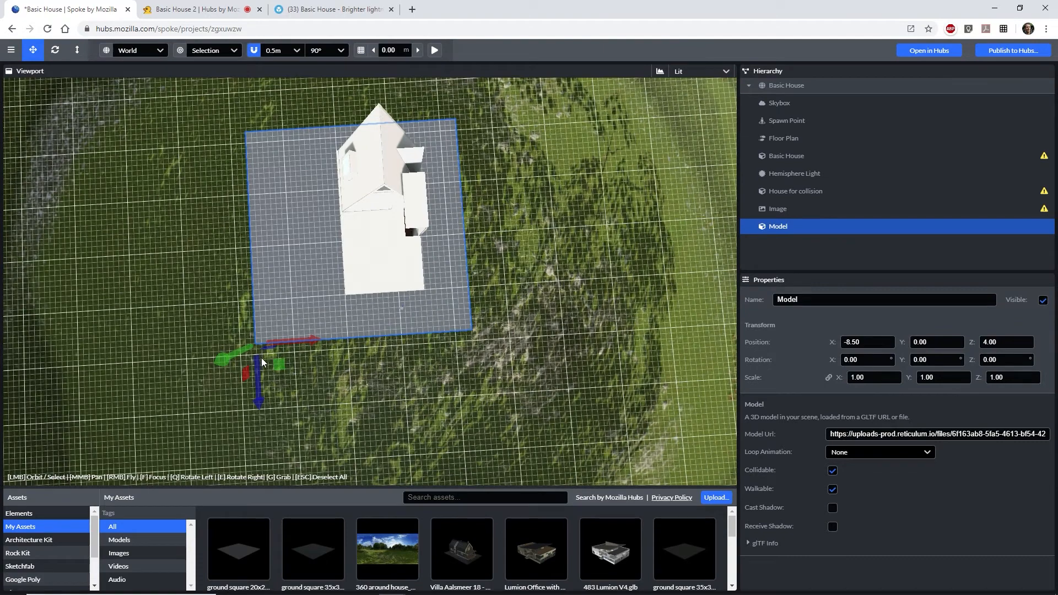
drag(281, 364, 302, 350)
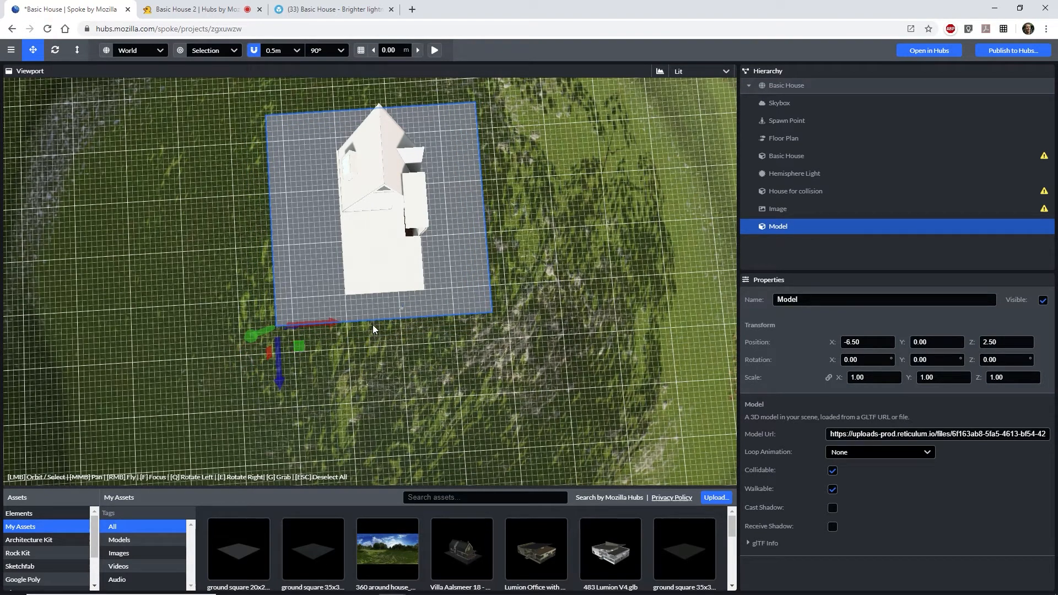
drag(296, 346, 295, 351)
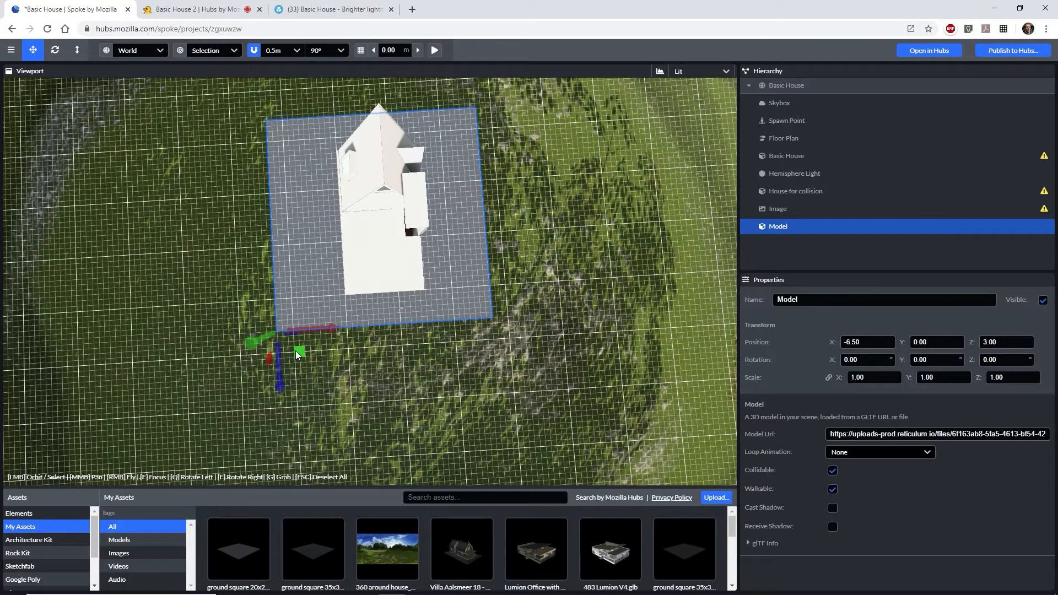
- Add the Forest_20x20m.png image, turn off its controls, scale it to 20, and rotate it about X to lie flat
key(alt+Tab)
drag(579, 209, 306, 380)
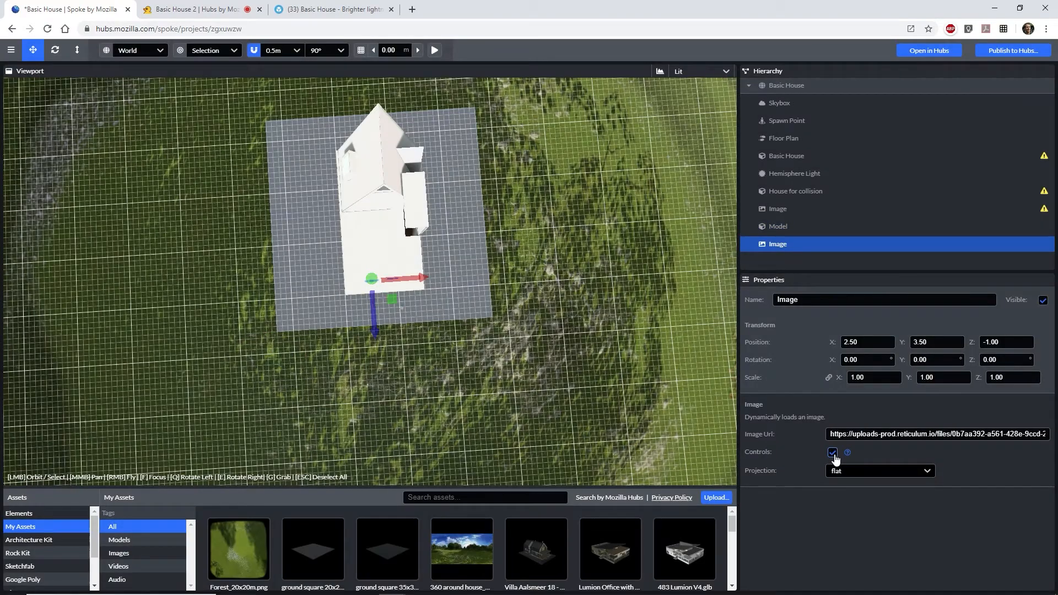
key(f)
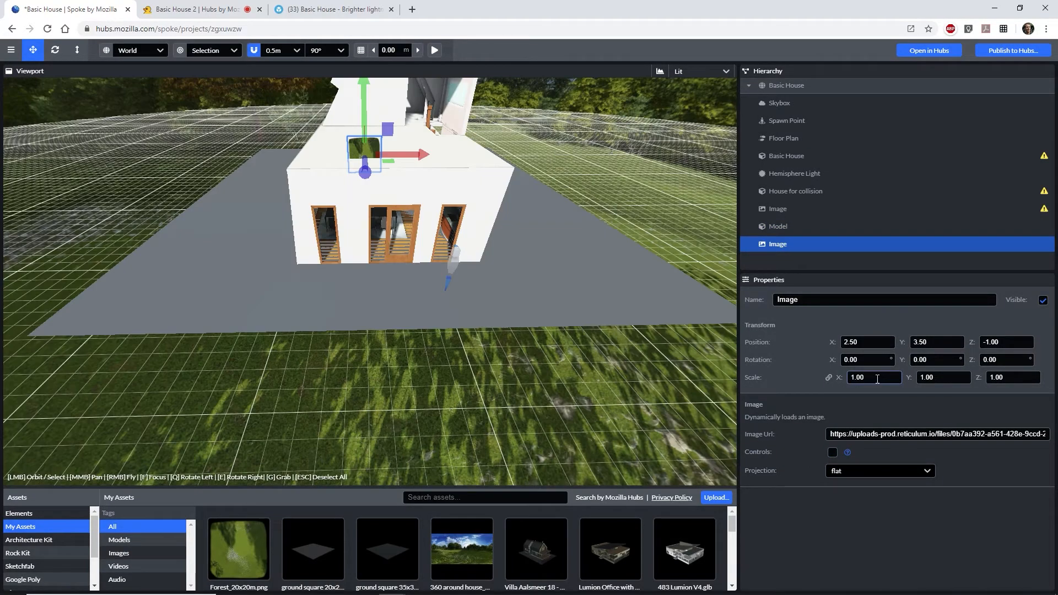
text(20)
key(Return)
key(f)
drag(833, 360, 593, 350)
key(f)
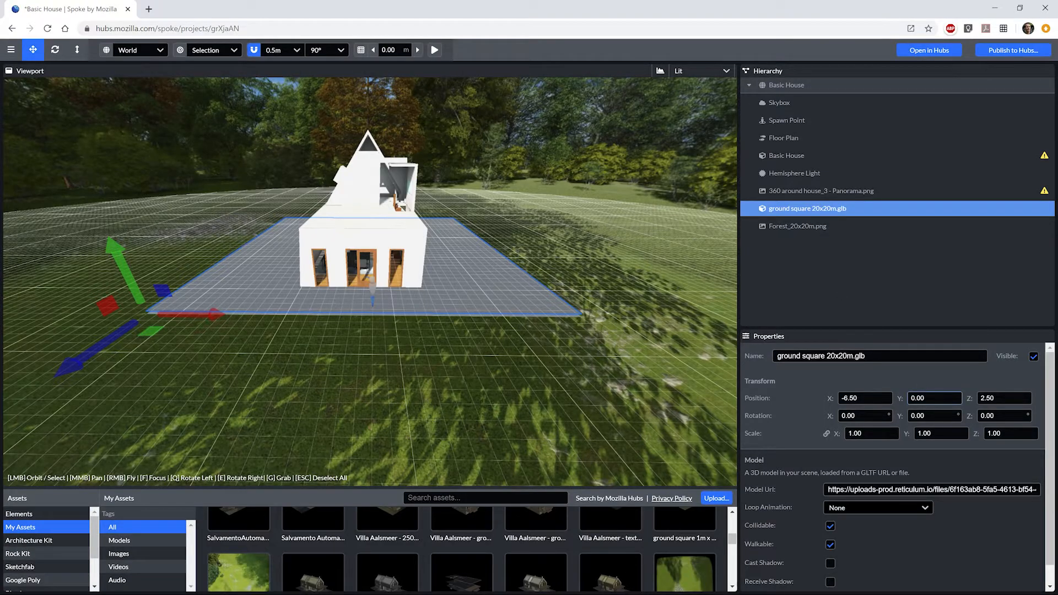
- Set the Y position of ground square 20x20m.glb to -0.3
click(934, 398)
text(-0.3)
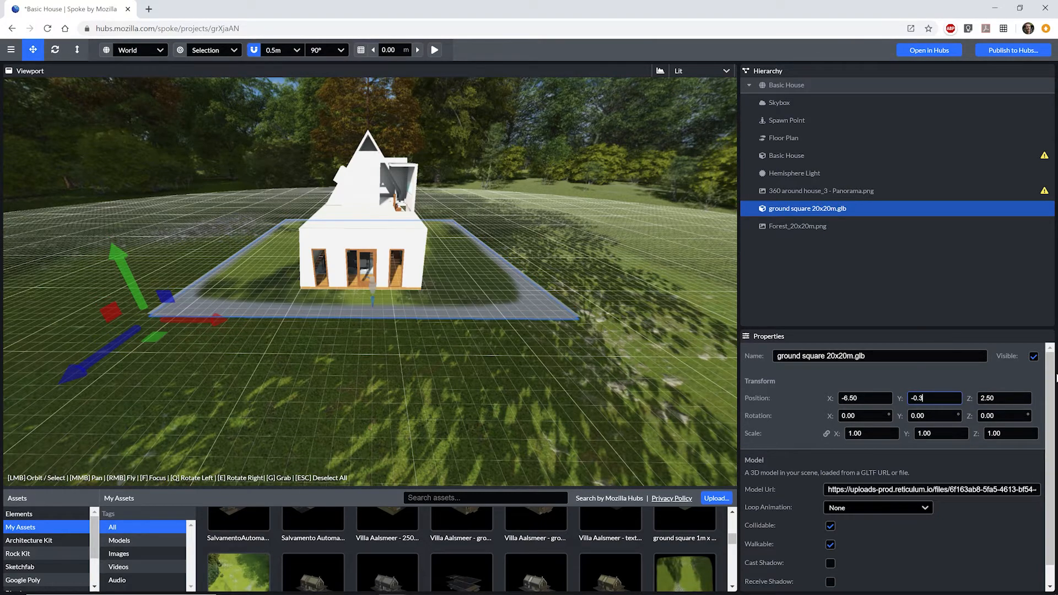
- Regenerate the Floor Plan's walkable area and publish the scene to Hubs
click(792, 137)
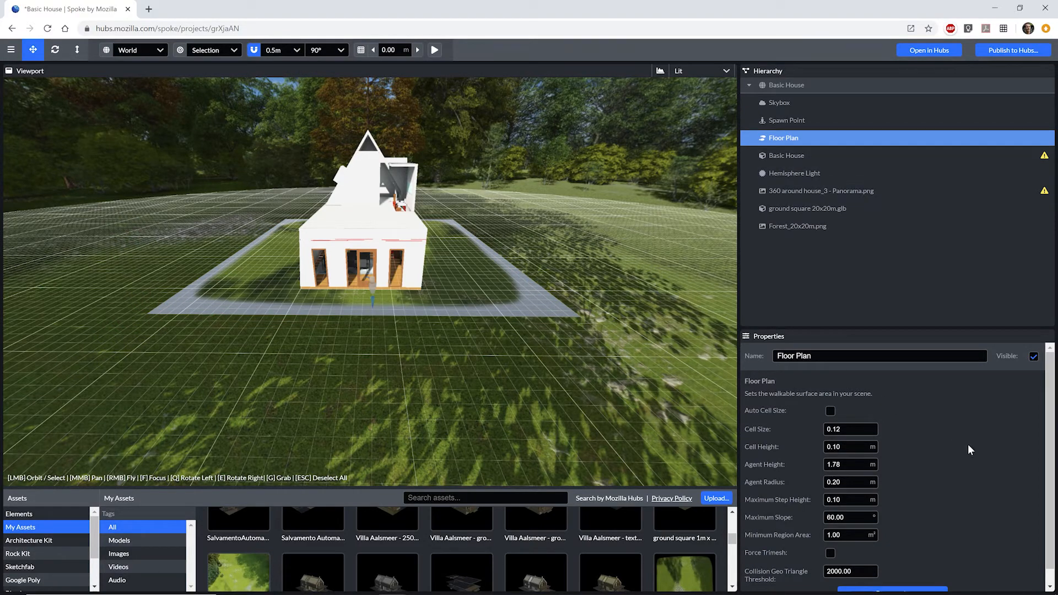
scroll(968, 444, down, 1)
click(893, 578)
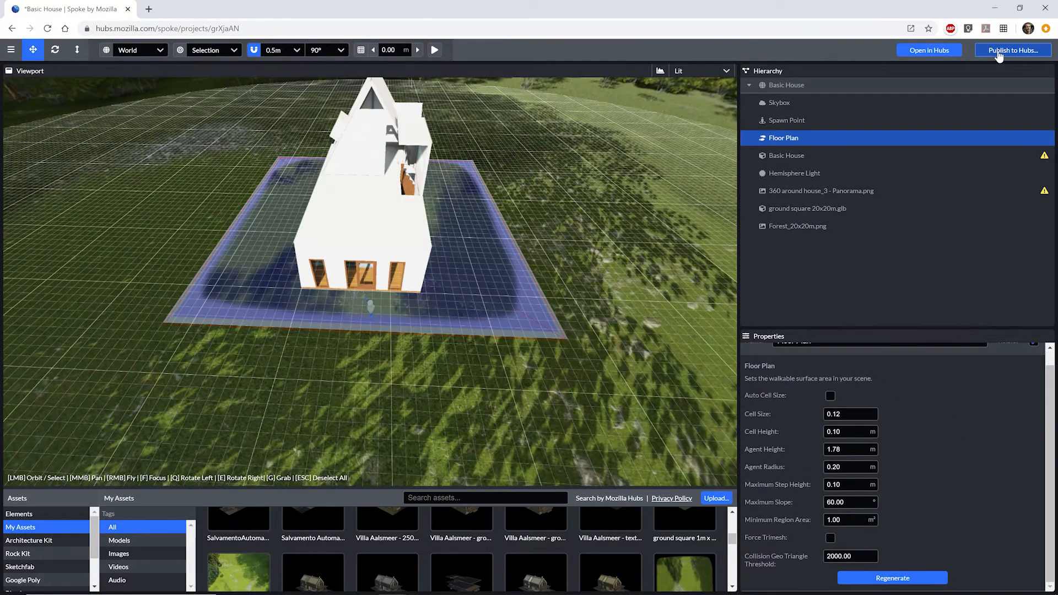
click(999, 54)
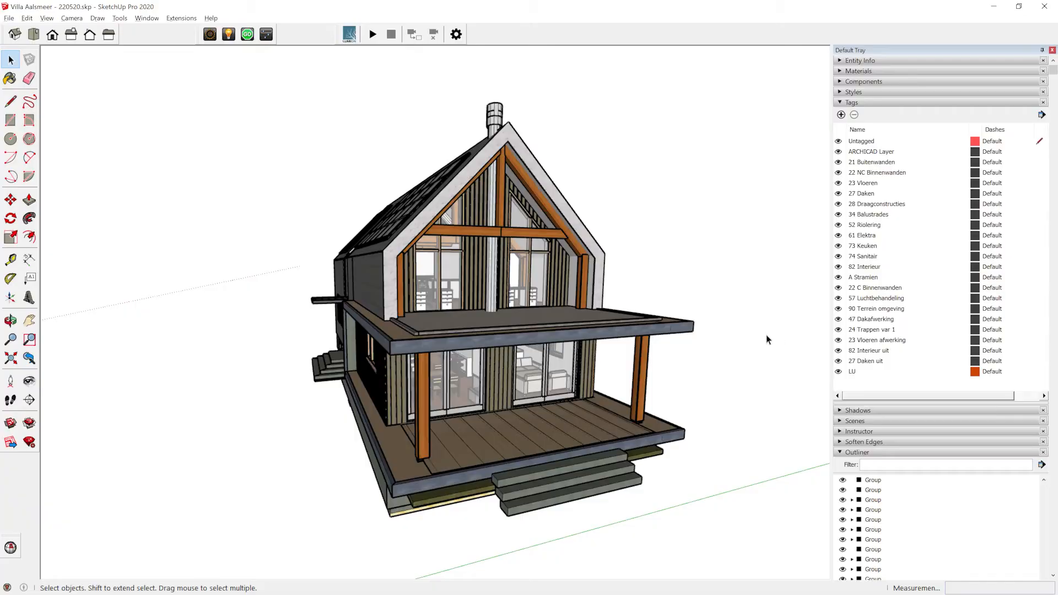
- Switch to the Villa Aalsmeer model in SketchUp and export it as a binary glTF 2.0 (.glb) file
middle_drag(783, 338, 425, 349)
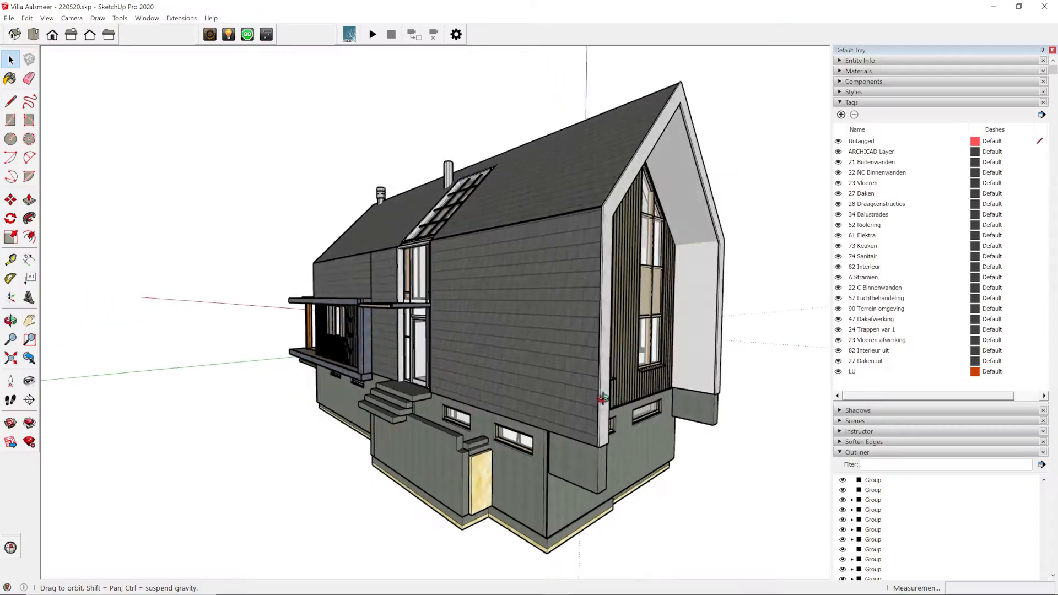
mouse_move(485, 386)
middle_down()
mouse_move(182, 392)
mouse_move(61, 330)
middle_up()
mouse_move(692, 407)
middle_down()
mouse_move(99, 371)
mouse_move(102, 393)
middle_up()
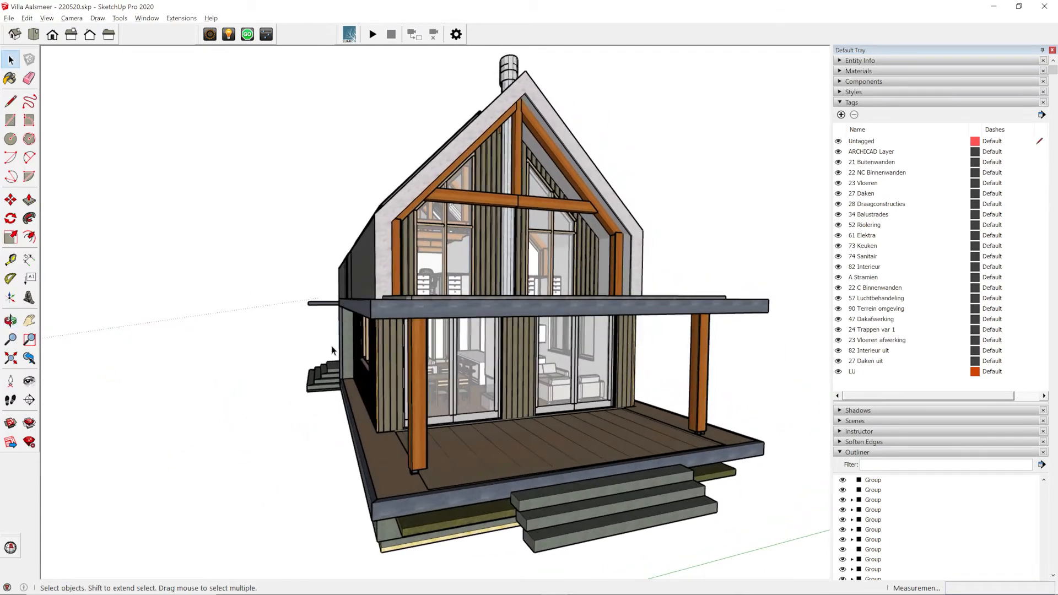
click(181, 19)
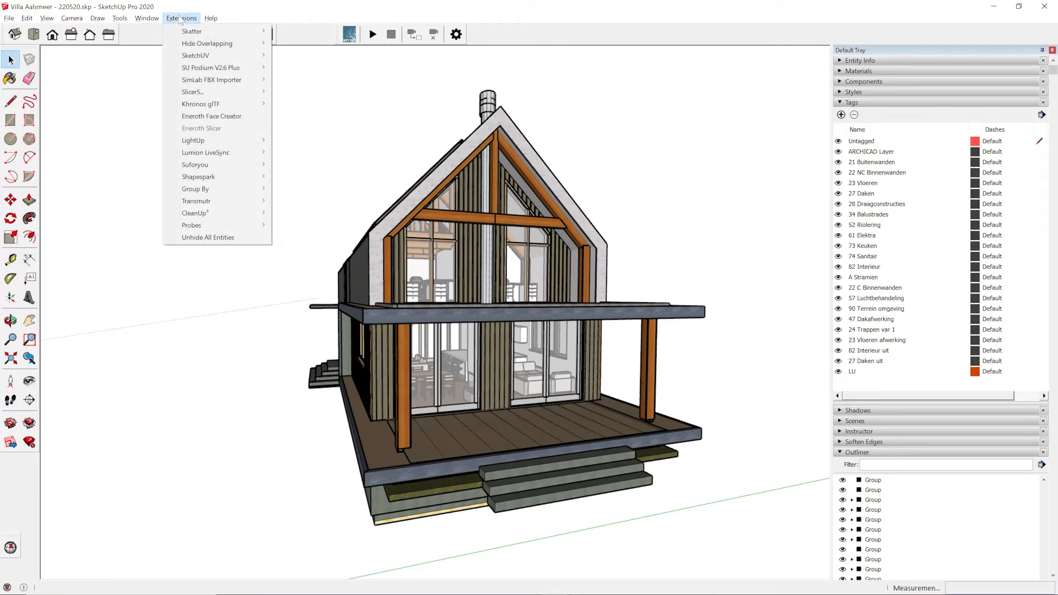
mouse_move(213, 107)
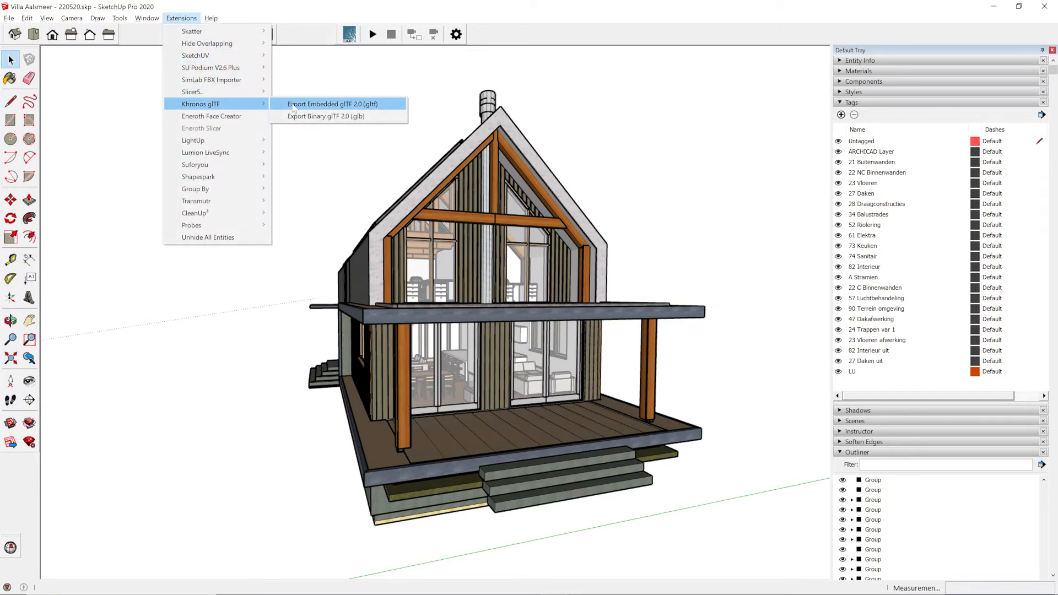
click(300, 115)
click(648, 459)
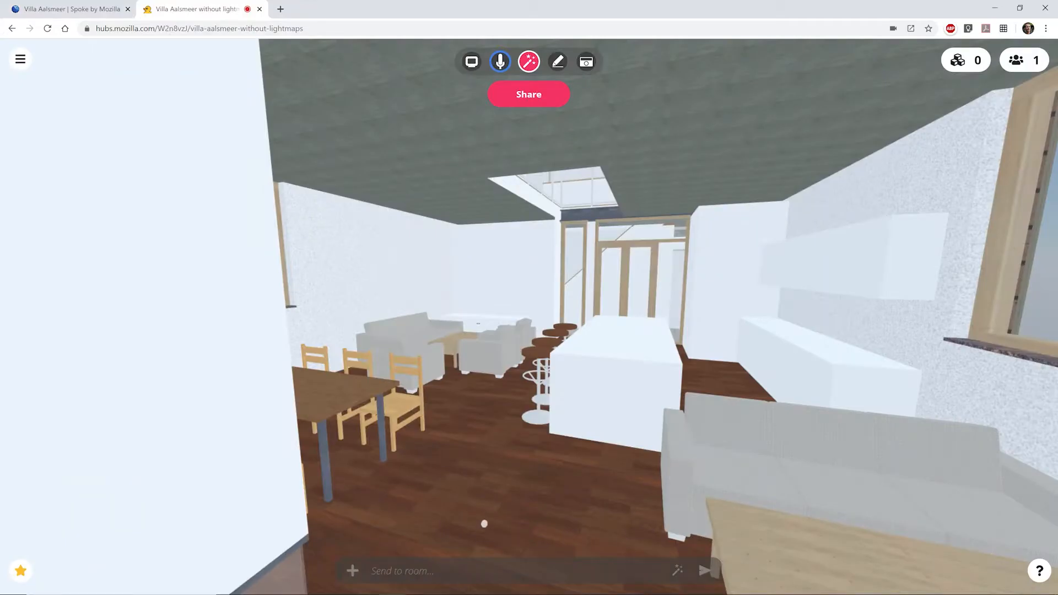
- Walk through the dining and living area of the Villa Aalsmeer room without lightmaps in Mozilla Hubs
key(w)
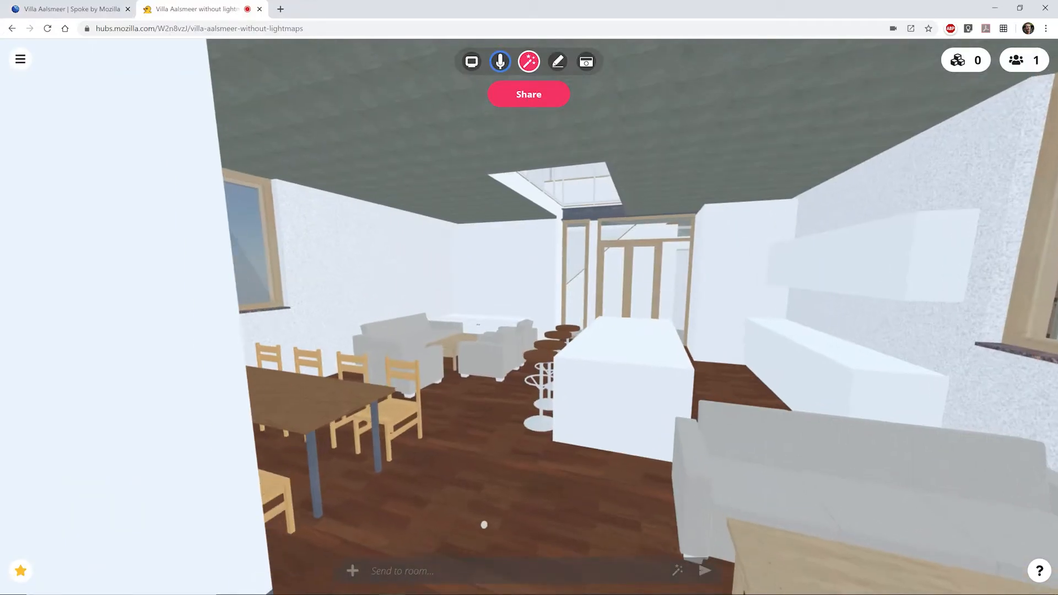
key(w)
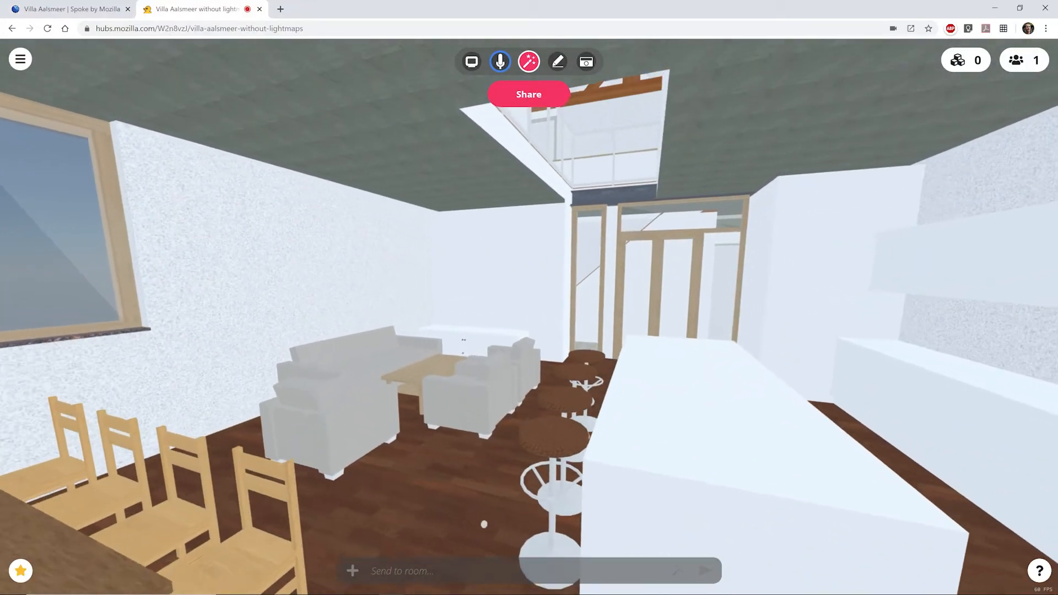
key(w)
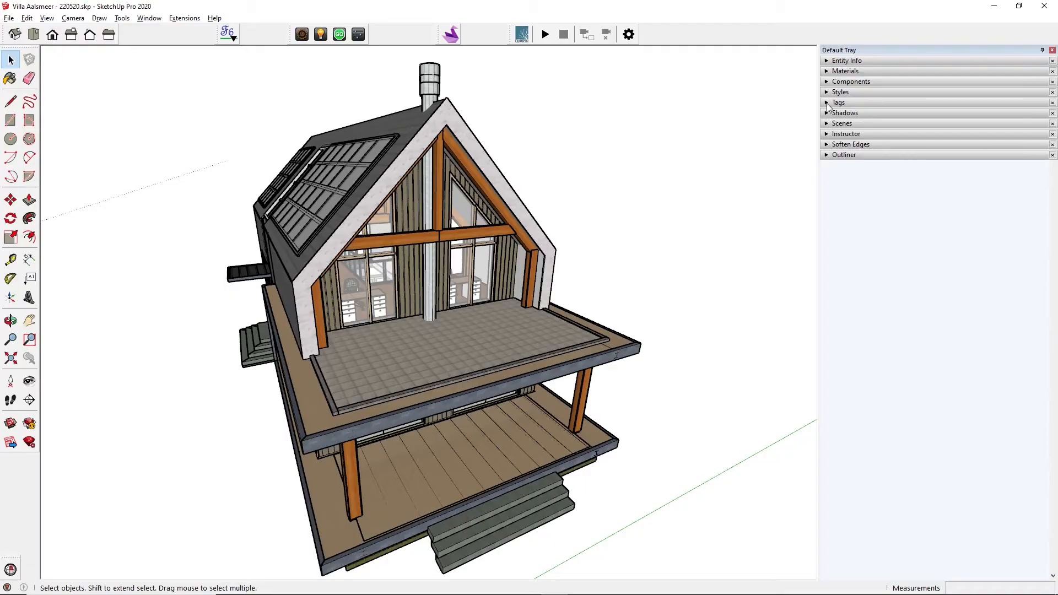
- Hide the ARCHICAD Layer, 21 Buitenwanden and 22 NC Binnenwanden tags in SketchUp to inspect their contents, and review the model's list of groups
click(827, 103)
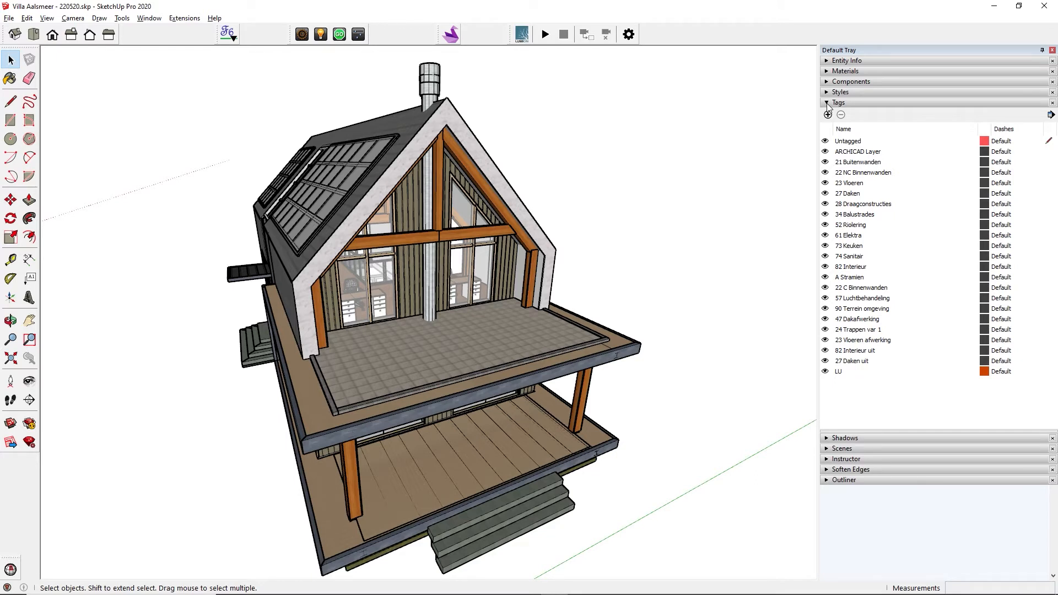
click(826, 141)
click(826, 153)
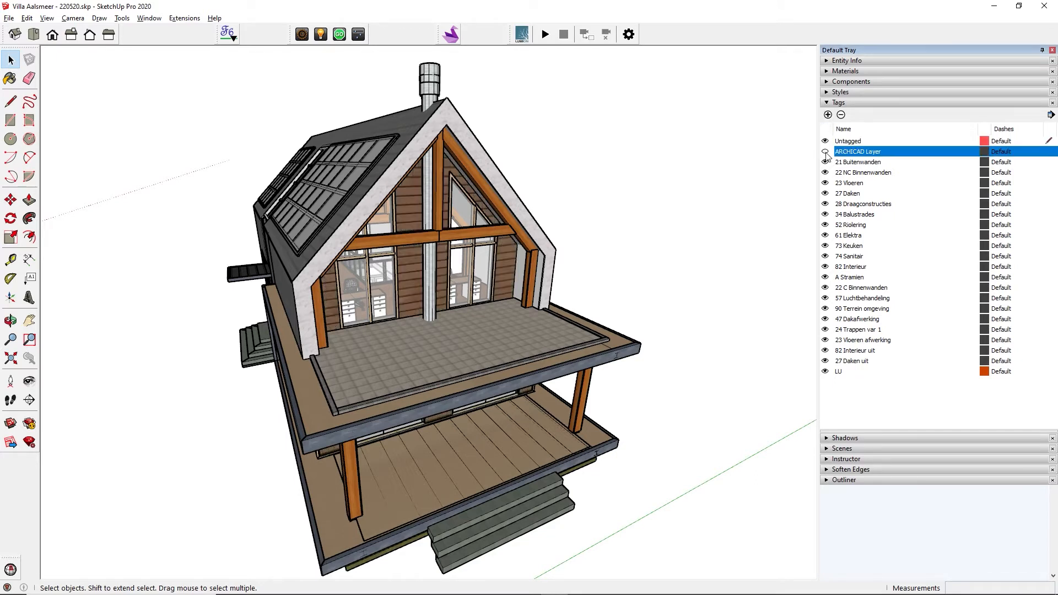
click(826, 163)
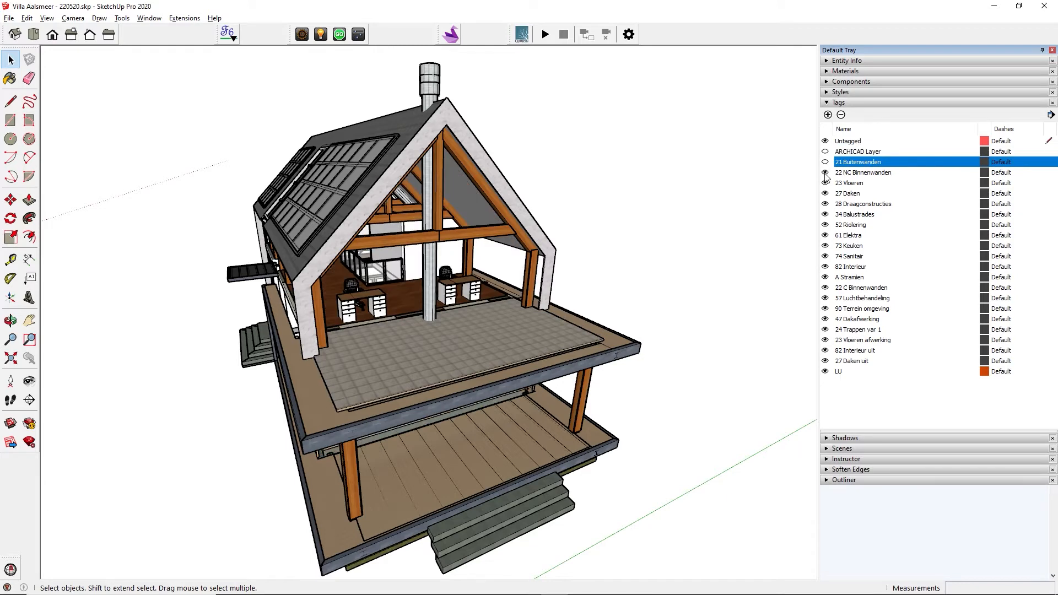
click(826, 173)
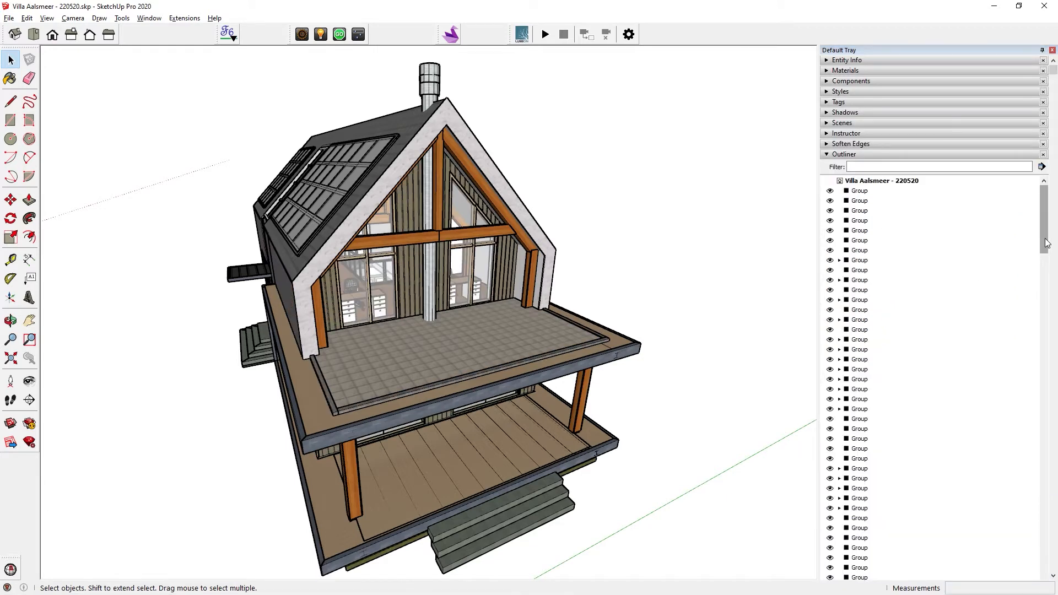
drag(1047, 242, 1050, 204)
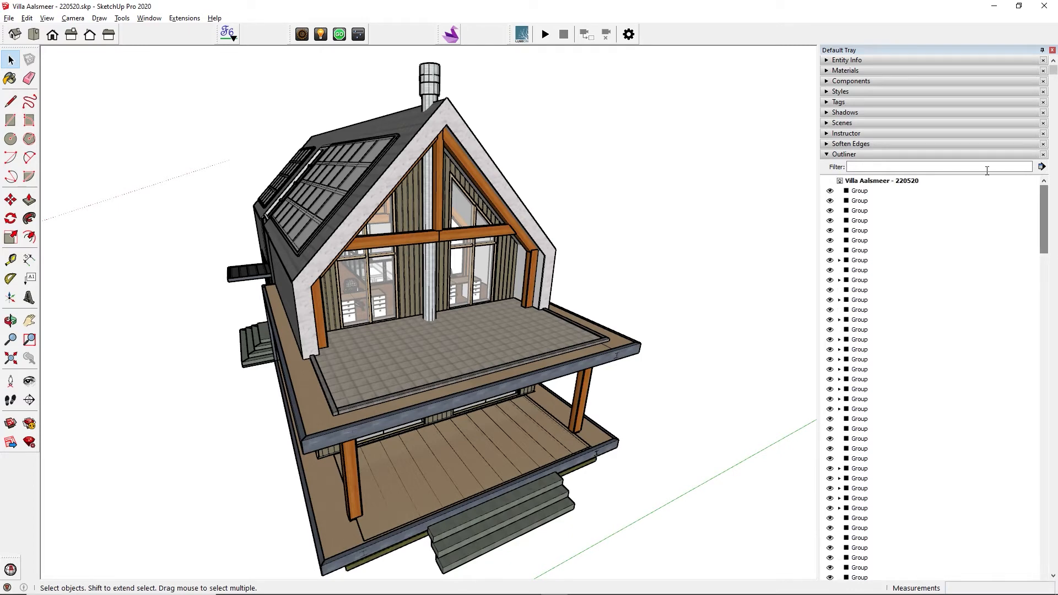
click(827, 156)
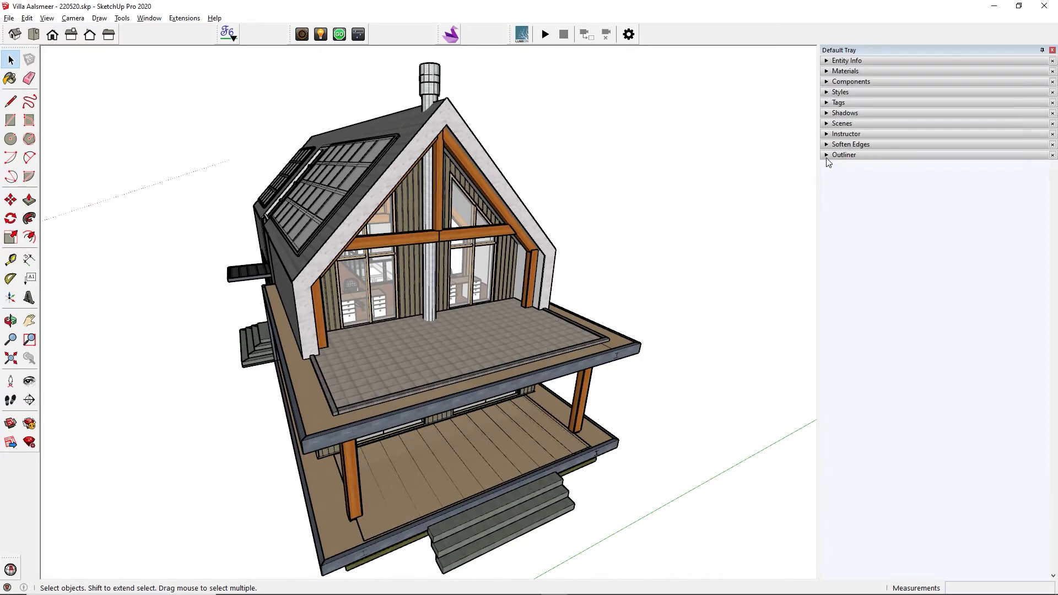
- Hide every tag in the Villa Aalsmeer model except Untagged and ARCHICAD Layer
click(826, 102)
click(825, 172)
click(825, 184)
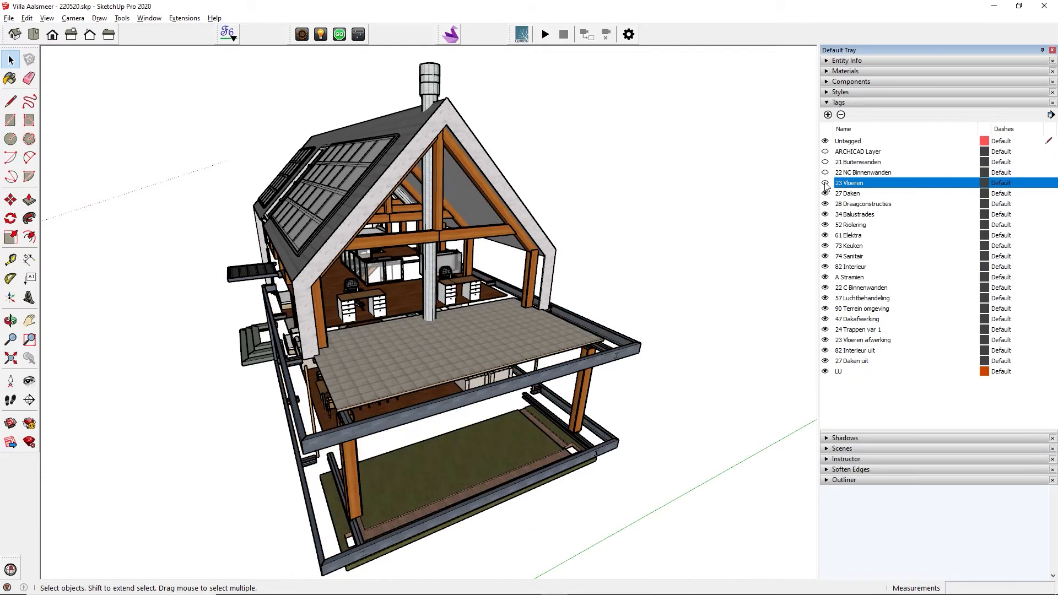
click(825, 193)
click(865, 207)
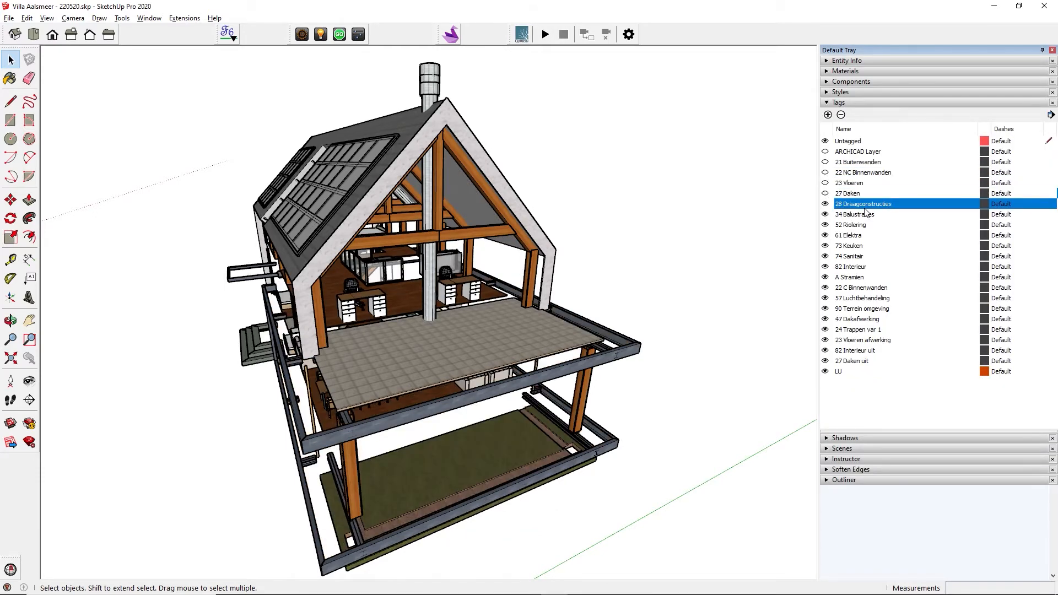
shift+click(844, 372)
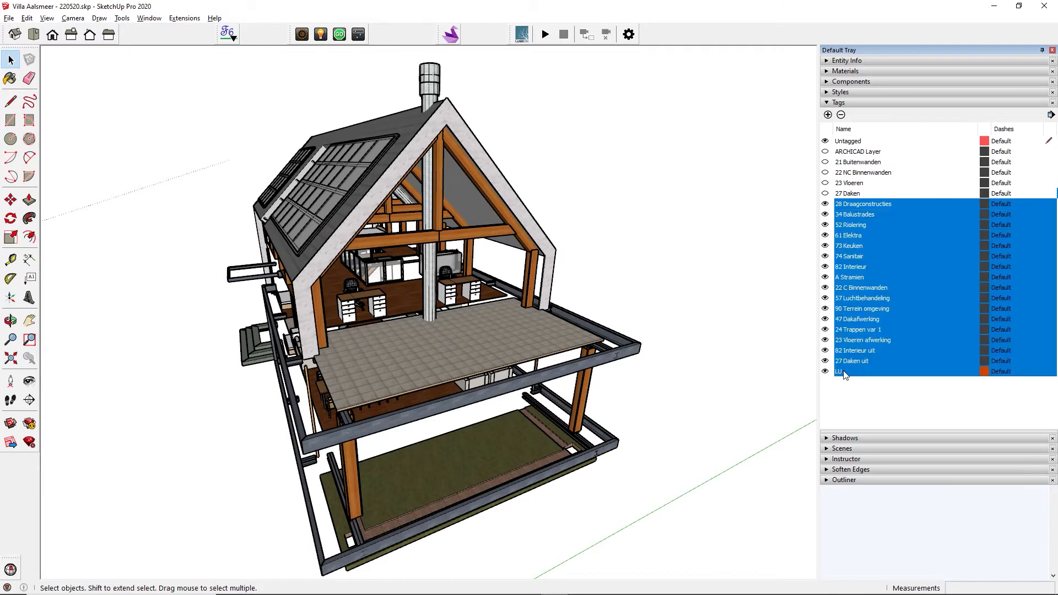
click(825, 372)
click(826, 151)
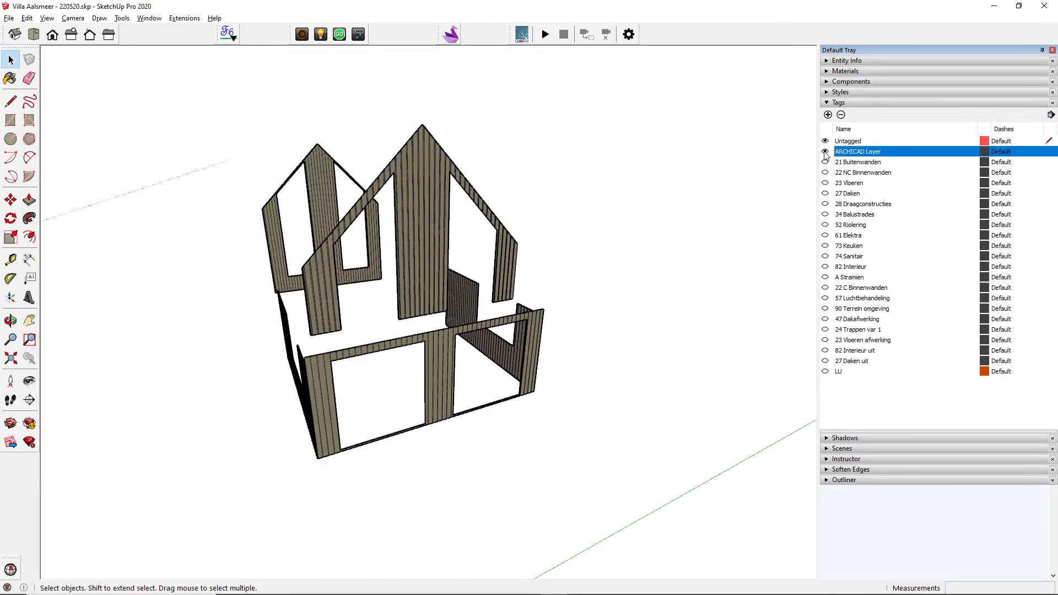
- Combine all the ARCHICAD Layer wall cladding pieces into one group
click(425, 307)
right_click(423, 275)
click(453, 382)
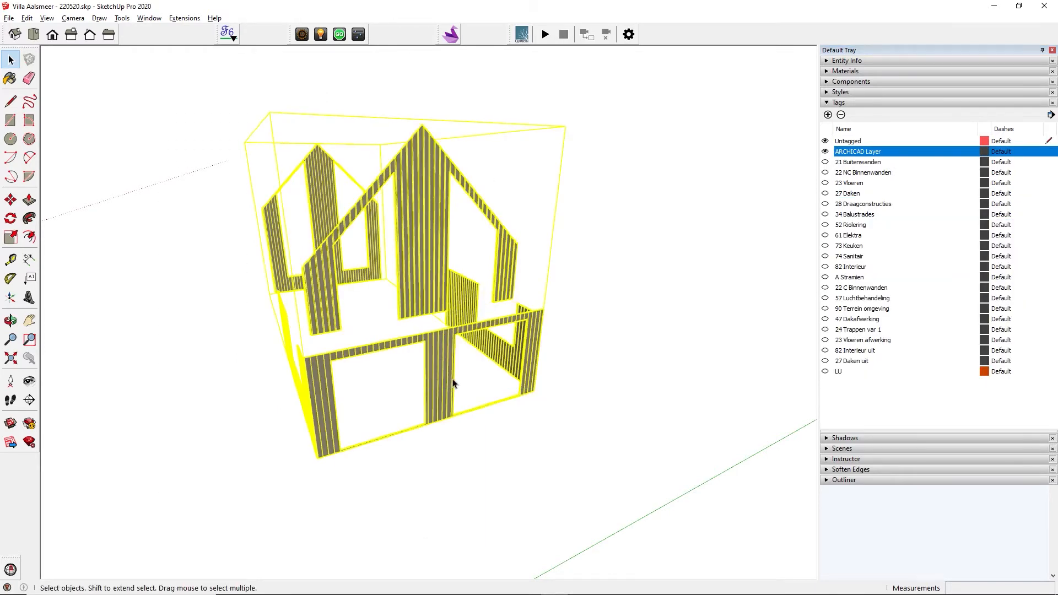
- Name the combined wall cladding group Outside walls 1
click(834, 481)
right_click(884, 505)
click(895, 497)
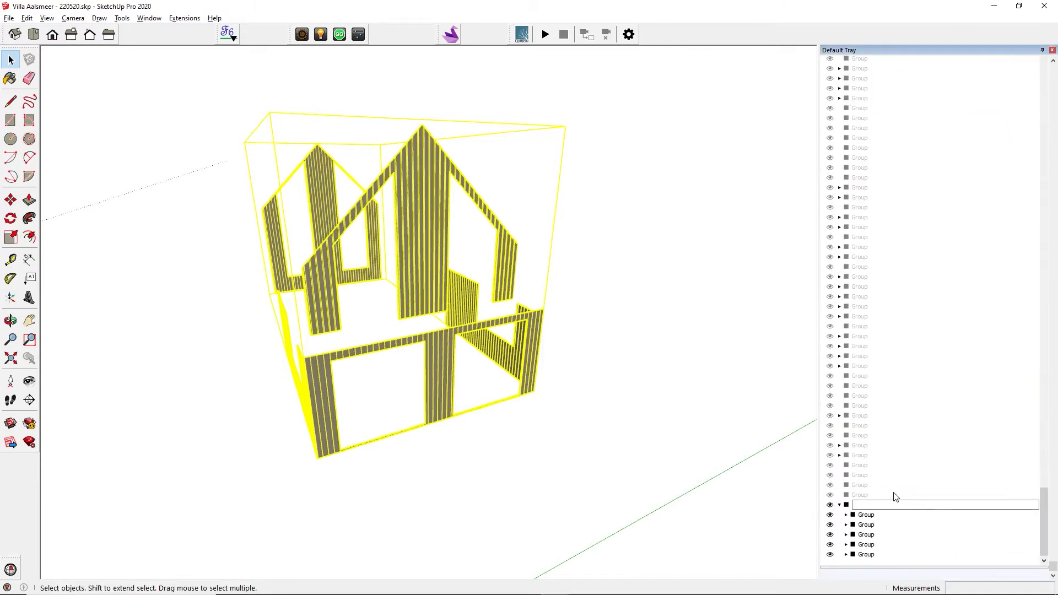
text(Outside walls)
key(Return)
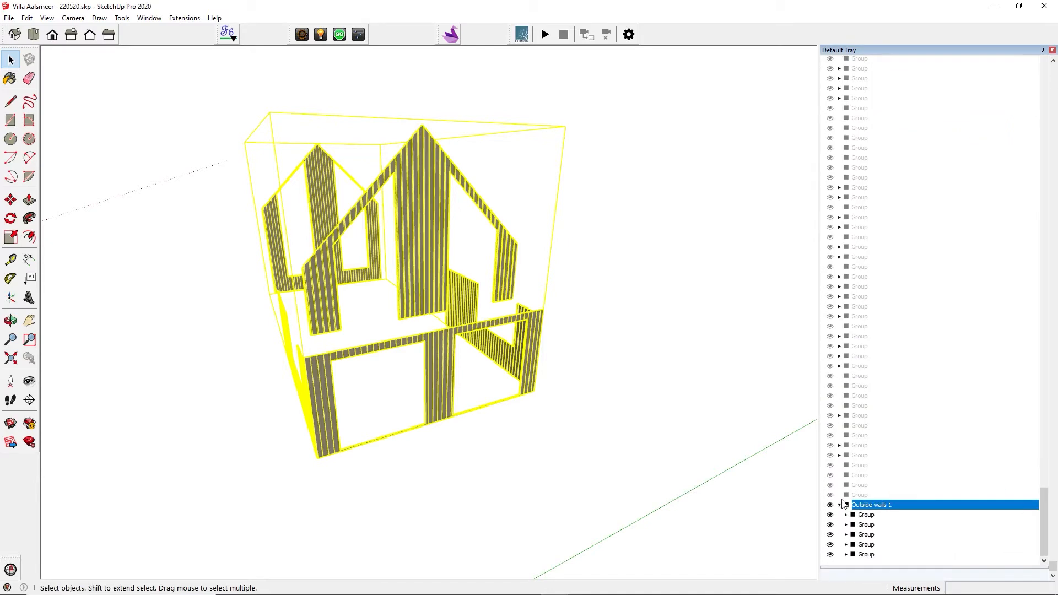
- Collapse and hide the Outside walls 1 group, and show the 21 Buitenwanden tag
click(840, 505)
click(831, 555)
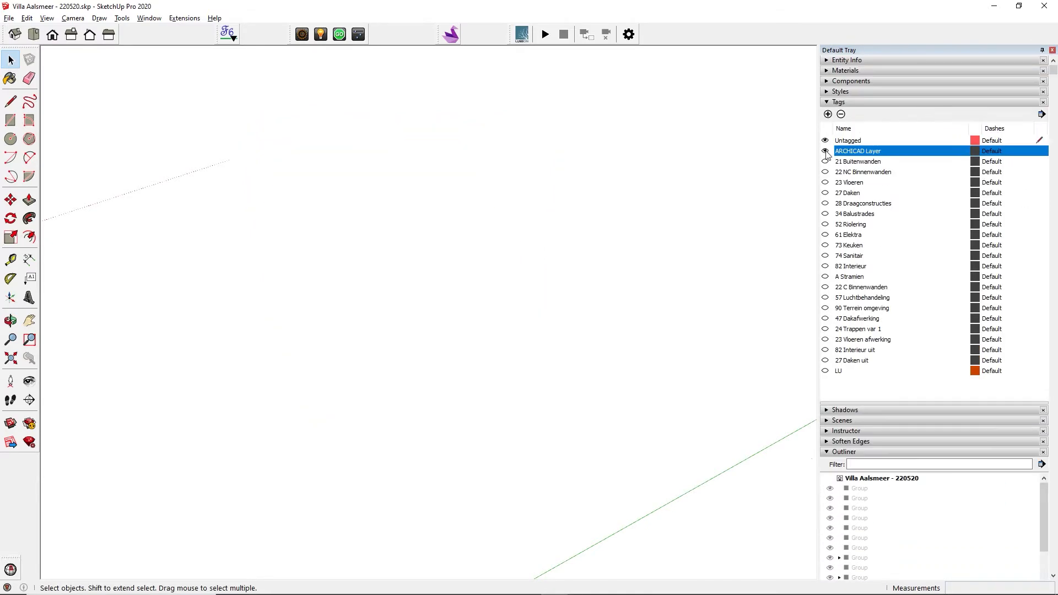
click(825, 161)
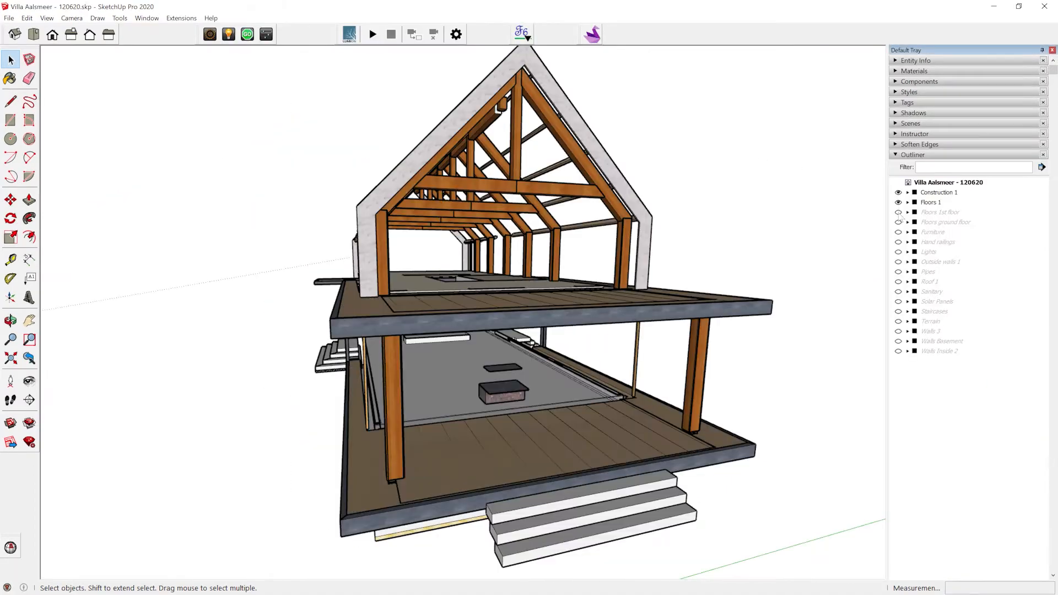
- Show the hidden building groups one by one, from Floors 1st floor through Walls Basement, skipping Hand railings and Terrain
click(899, 213)
click(898, 222)
click(898, 232)
click(899, 252)
click(899, 262)
click(898, 272)
click(898, 282)
click(899, 291)
click(898, 301)
click(899, 312)
click(899, 331)
click(899, 342)
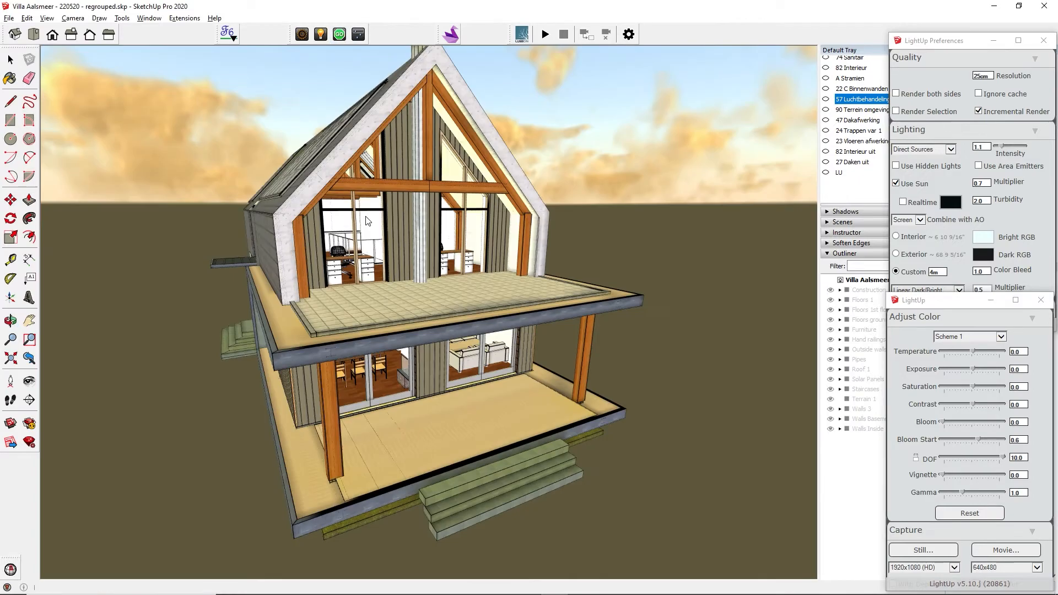
- Leave the LightUp rendering and run the Clear LightUp utility on the regrouped villa model
click(10, 59)
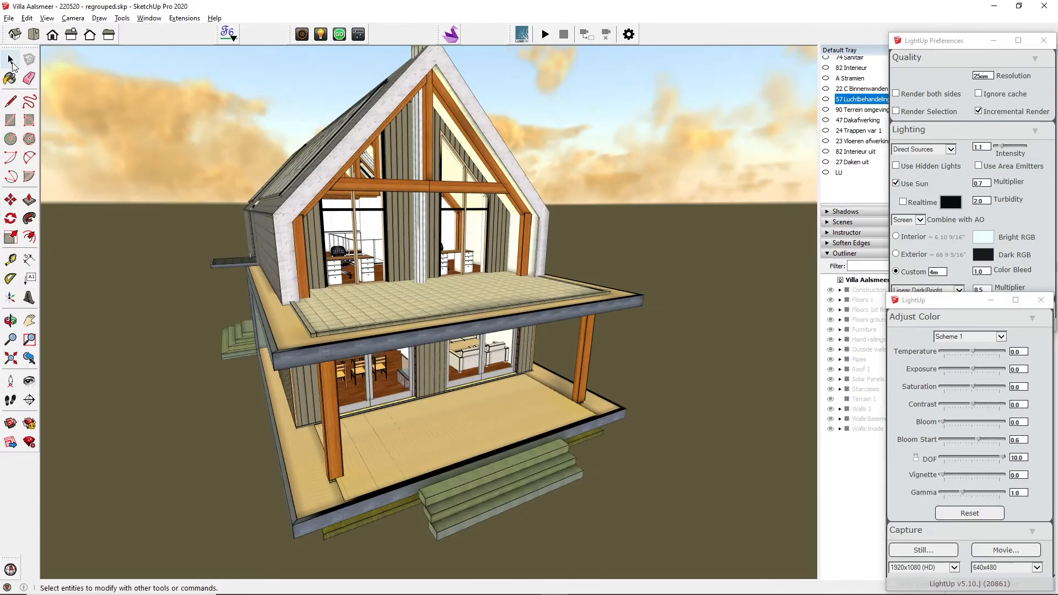
click(183, 18)
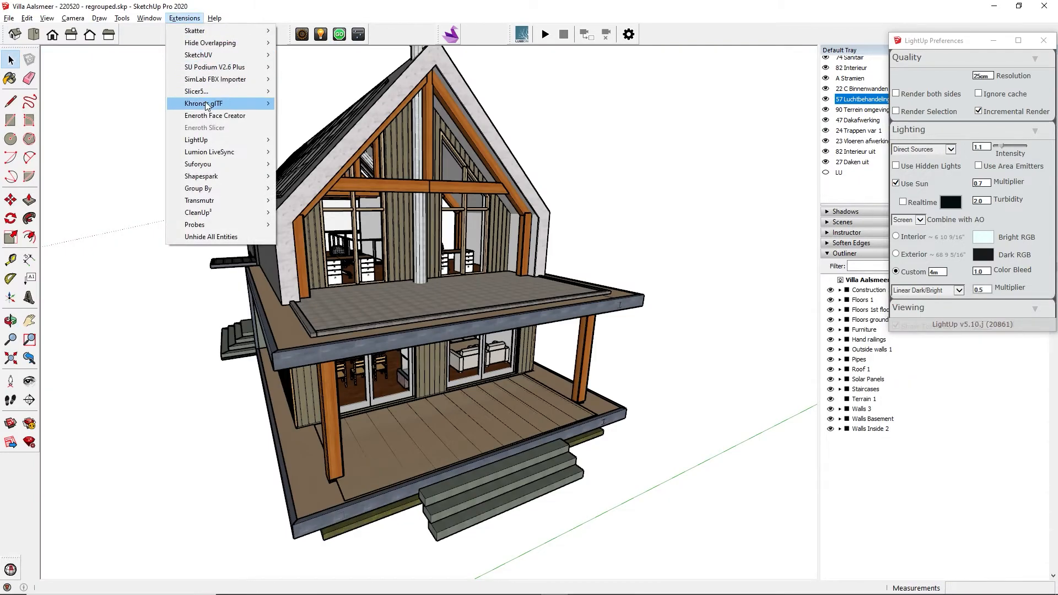
mouse_move(210, 144)
mouse_move(328, 228)
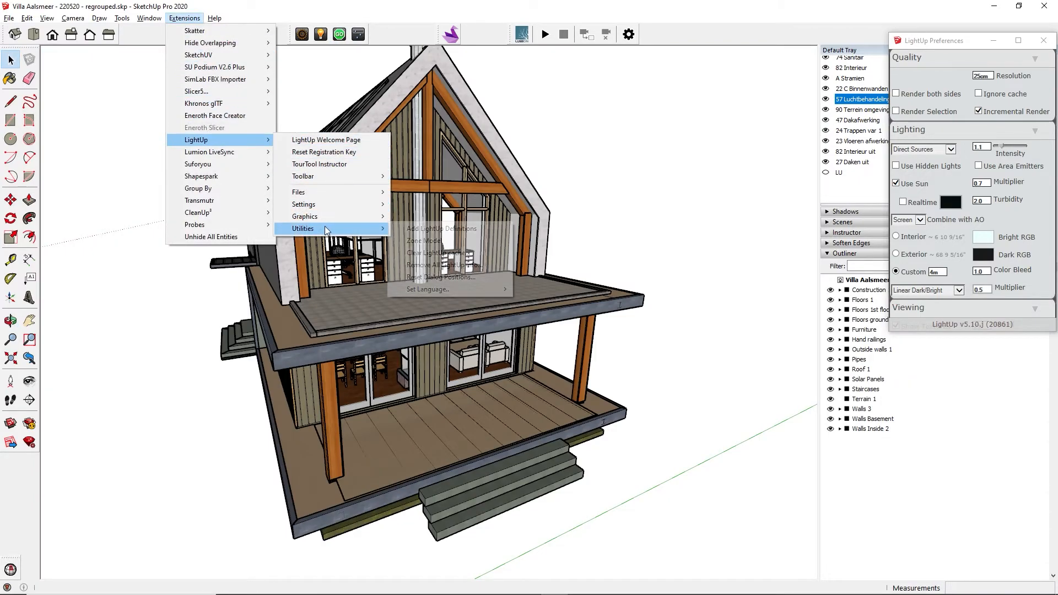
click(436, 253)
click(517, 328)
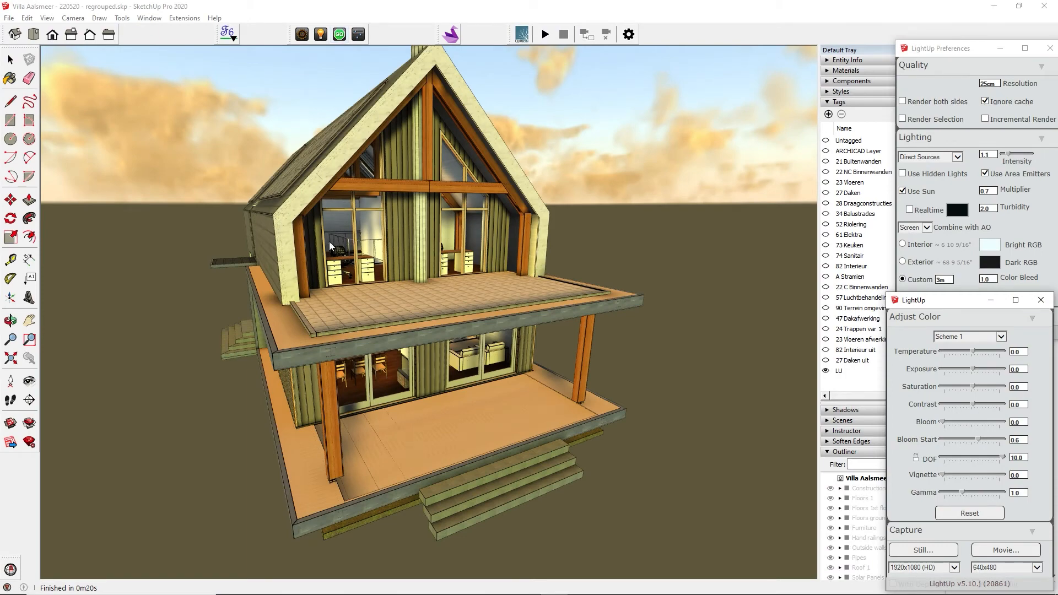
- Examine the 25 cm resolution LightUp render around the villa's exterior and through its kitchen and living area
middle_drag(329, 242, 592, 284)
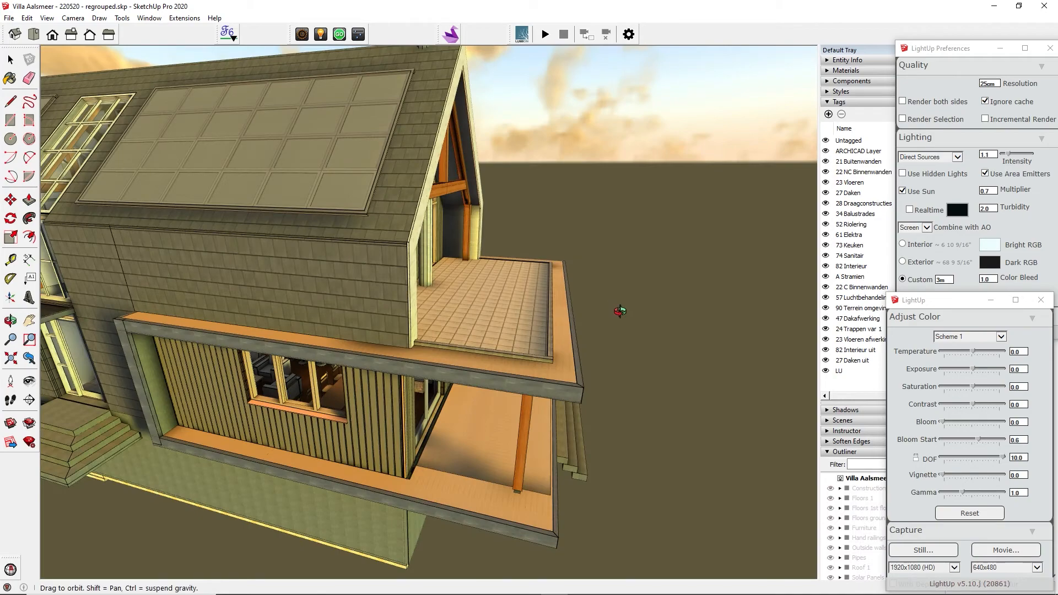
middle_drag(620, 312, 135, 217)
middle_drag(638, 243, 372, 273)
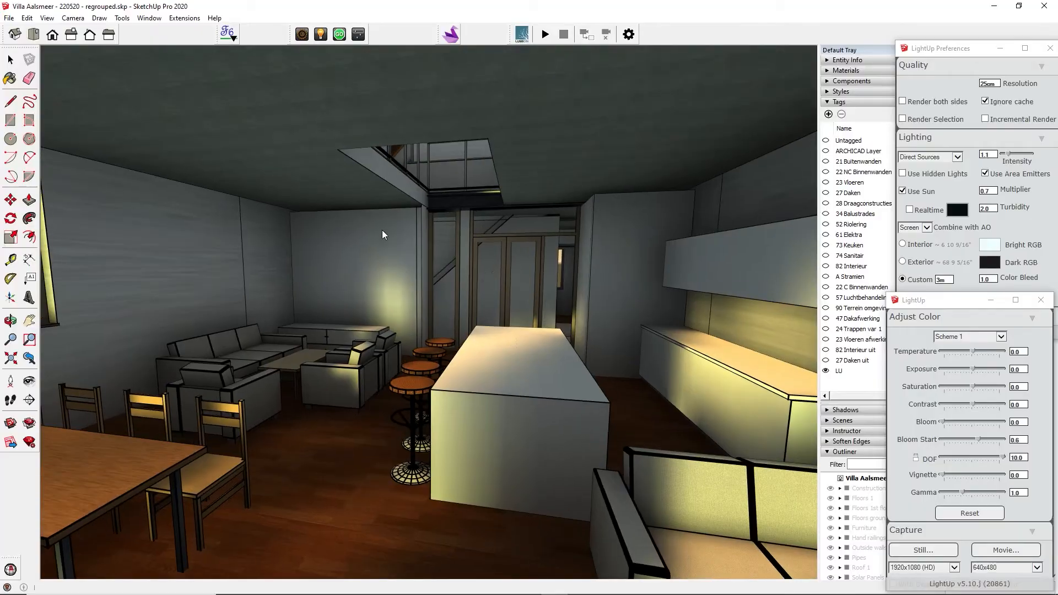
scroll(388, 273, up, 3)
scroll(391, 260, up, 6)
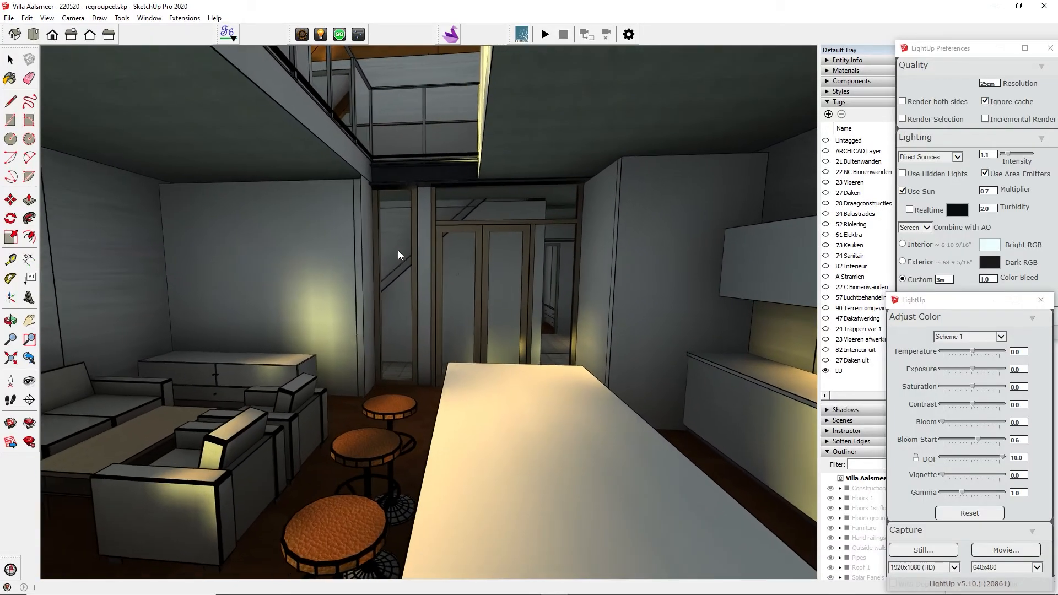
scroll(428, 197, up, 6)
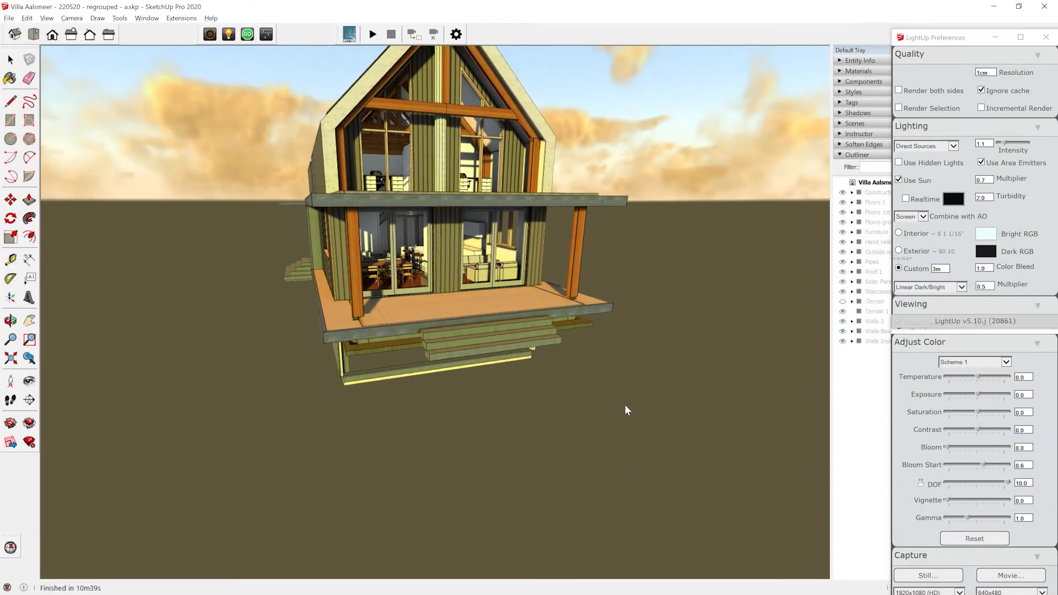
- Examine the 1 cm resolution LightUp render from the terrace and interior down to the basement walls and floor
scroll(532, 386, up, 5)
scroll(520, 317, up, 8)
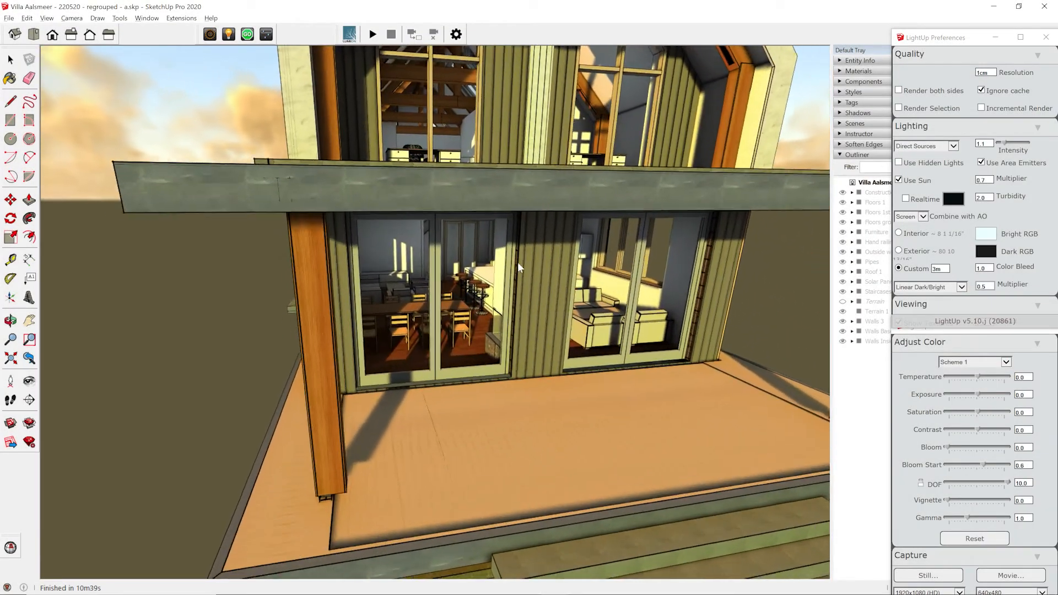
scroll(550, 319, up, 10)
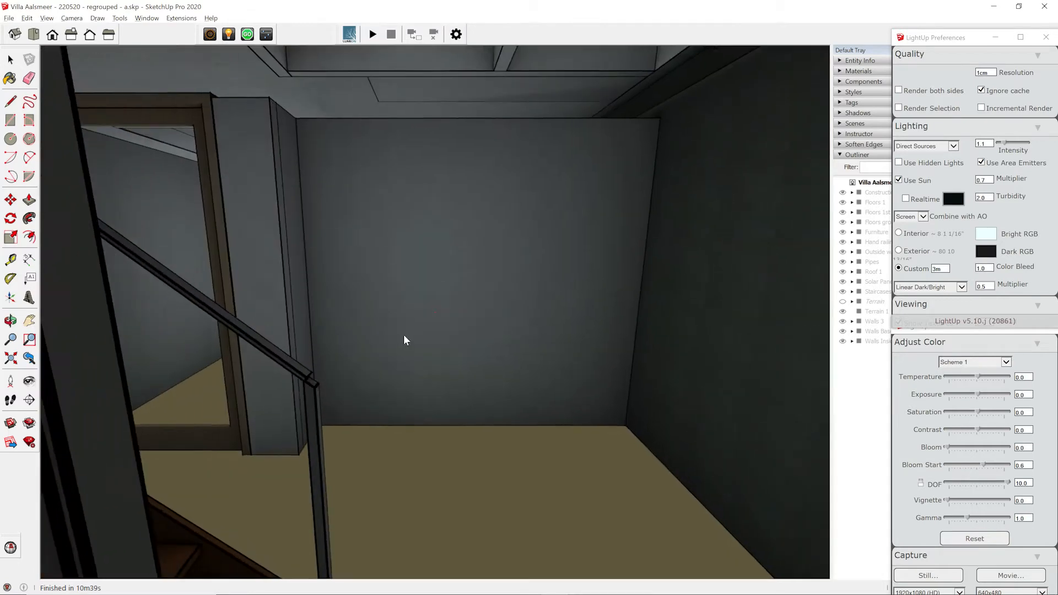
mouse_move(403, 335)
middle_down()
mouse_move(392, 317)
mouse_move(279, 300)
mouse_move(285, 276)
mouse_move(376, 266)
mouse_move(406, 219)
middle_up()
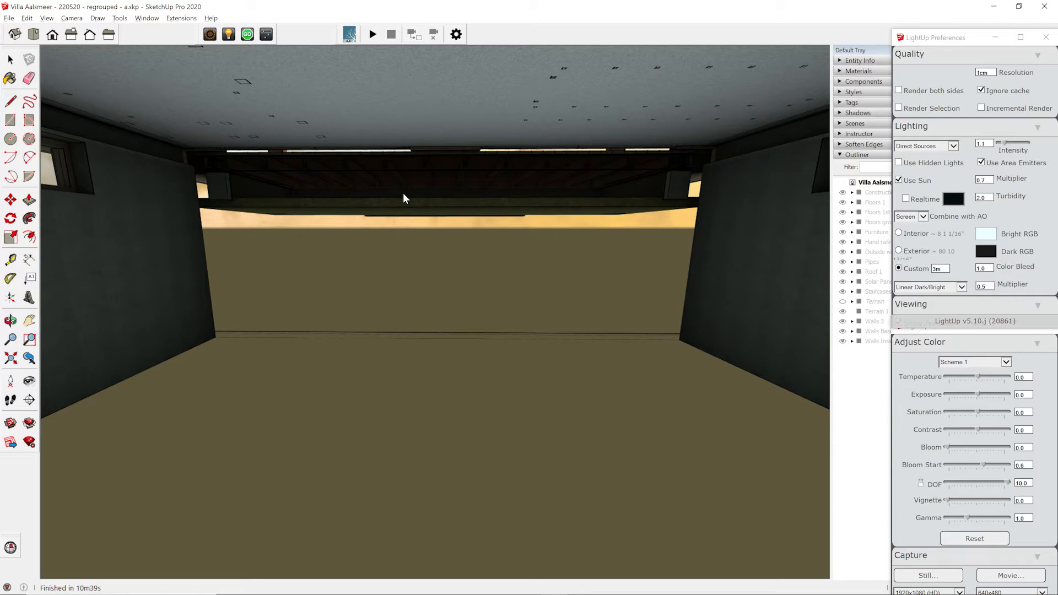
- Run AutoReverseFaces on the Floors 1 and Walls Basement groups, and render the model again with LightUp
click(402, 193)
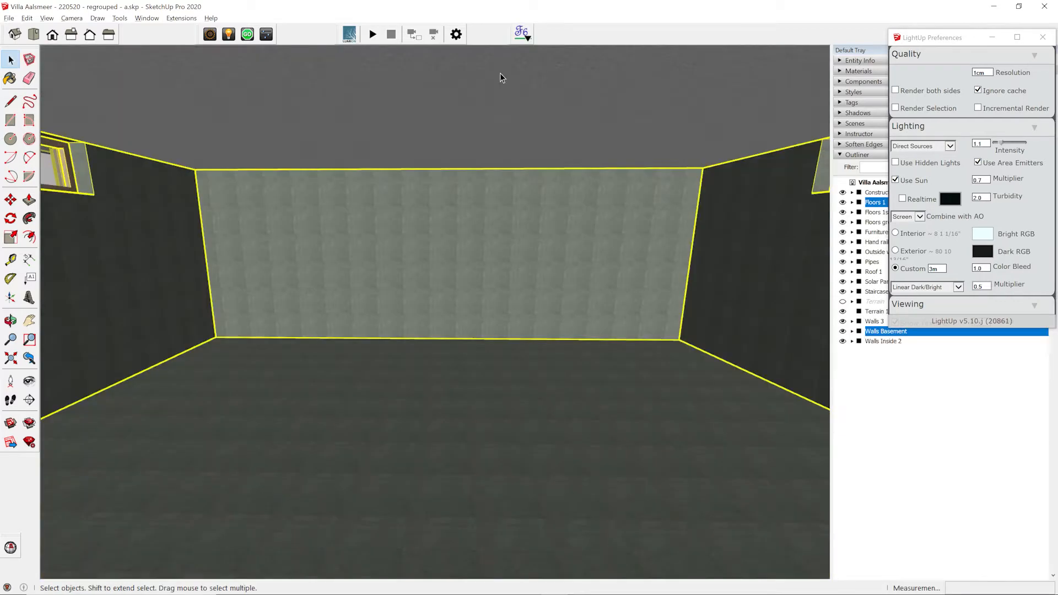
click(524, 35)
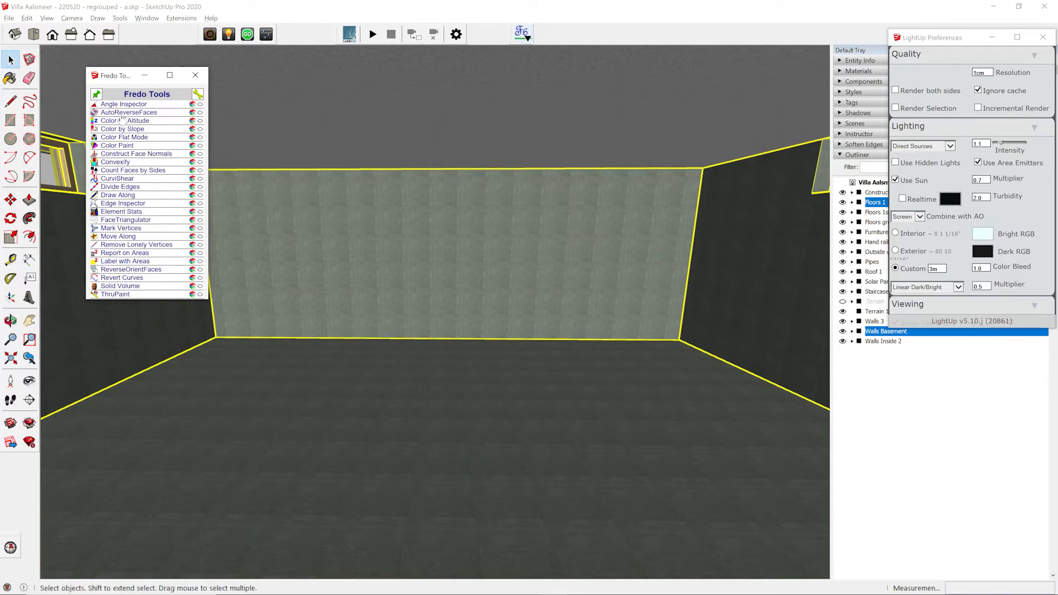
click(122, 112)
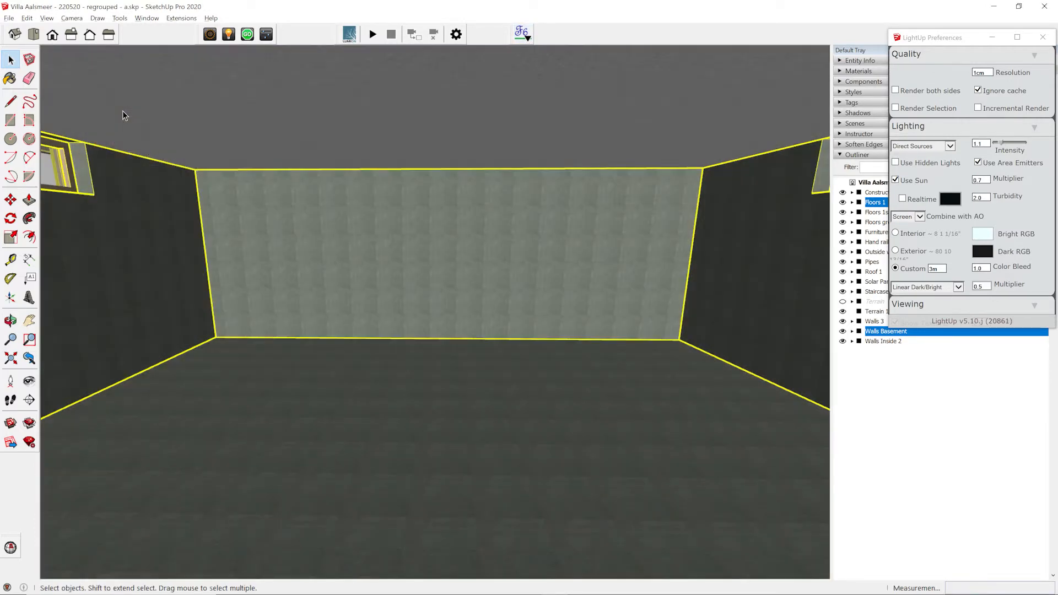
click(247, 36)
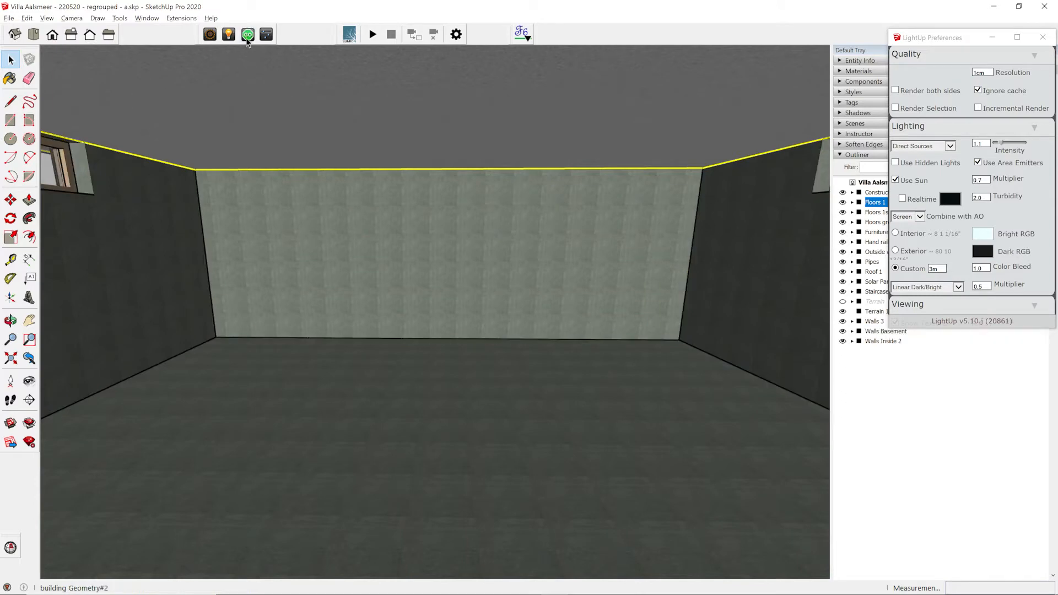
click(535, 328)
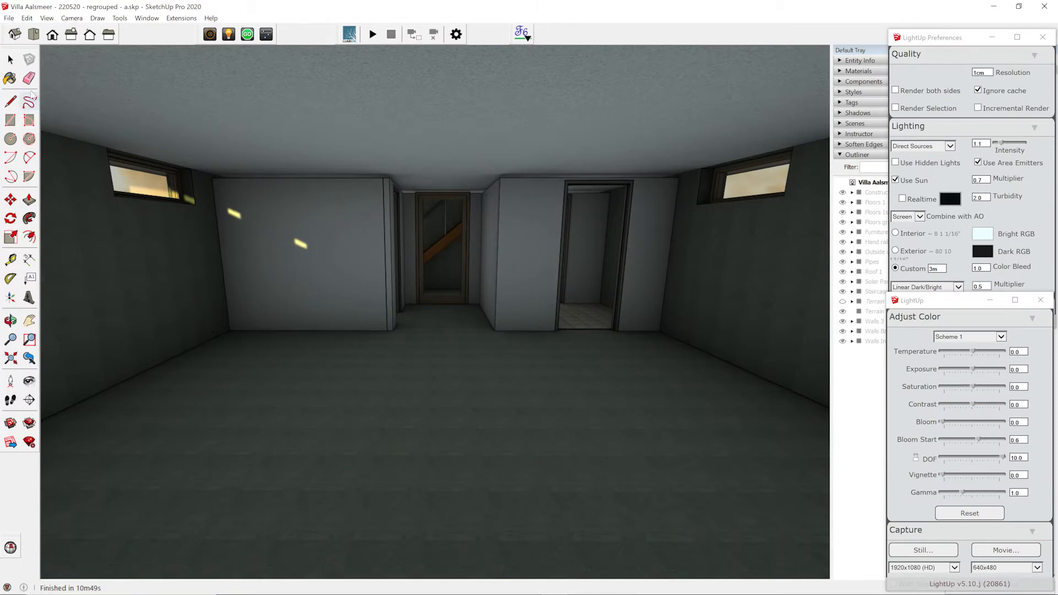
- Leave the rendering and replace the texture of the basement floor's Beton - algemeen material with a plain one-pixel image
click(10, 60)
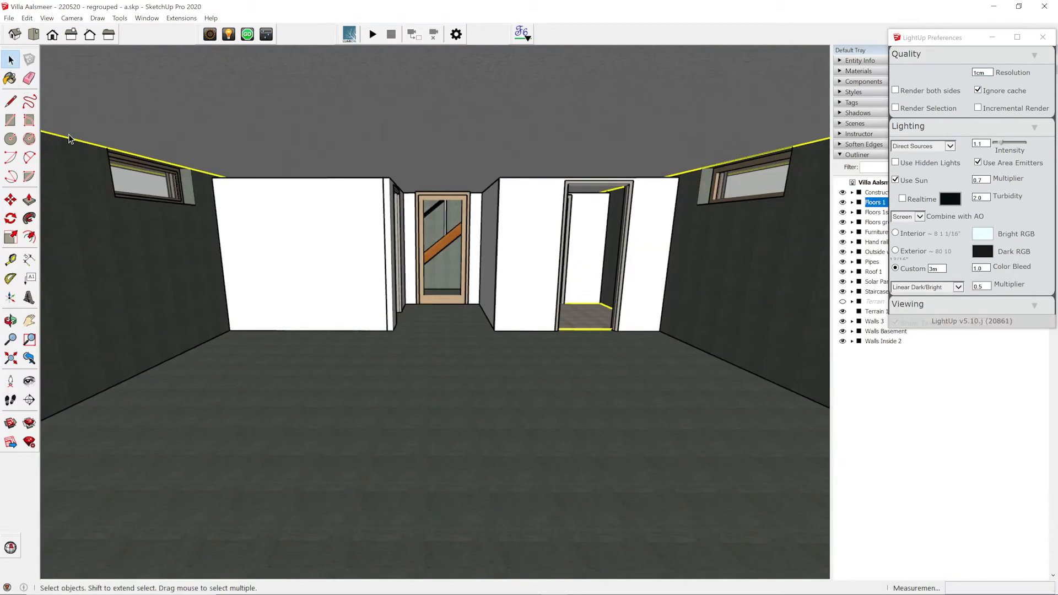
click(1039, 38)
key(b)
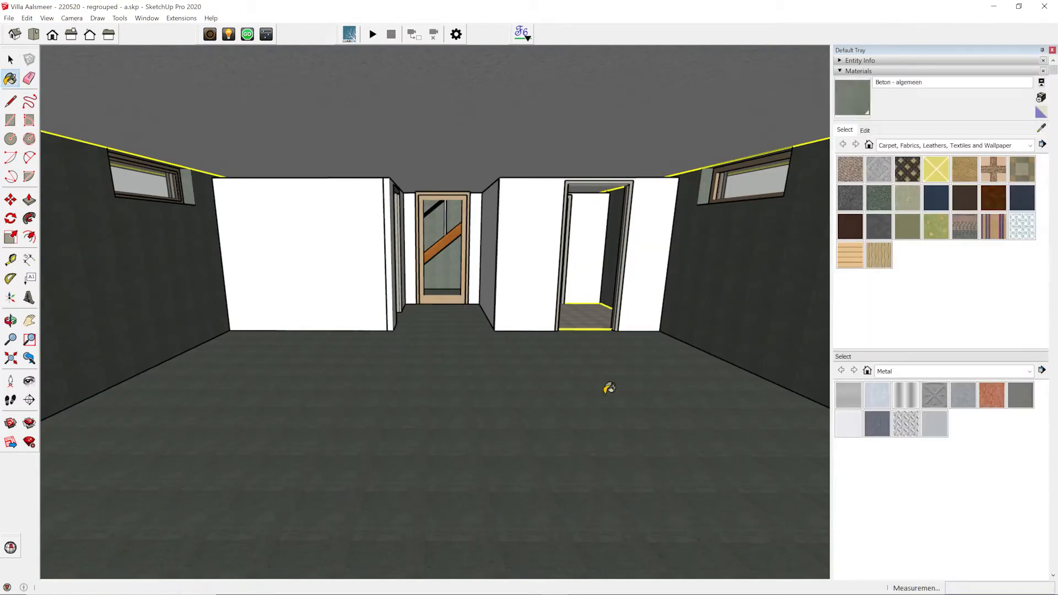
click(865, 130)
click(844, 234)
key(Escape)
- Give the ceiling's material and the dark walls' Beton - donker material the texture Stucwerk___wit_fijn - 1 pixel, and check the basement render
click(845, 130)
alt+click(659, 103)
click(865, 131)
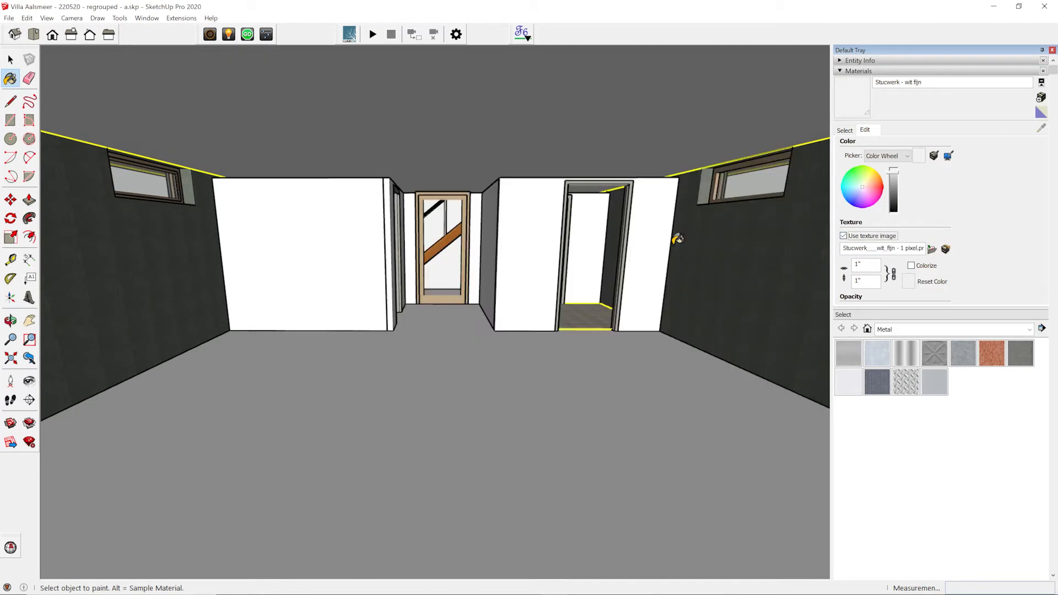
click(846, 130)
alt+click(791, 248)
click(865, 130)
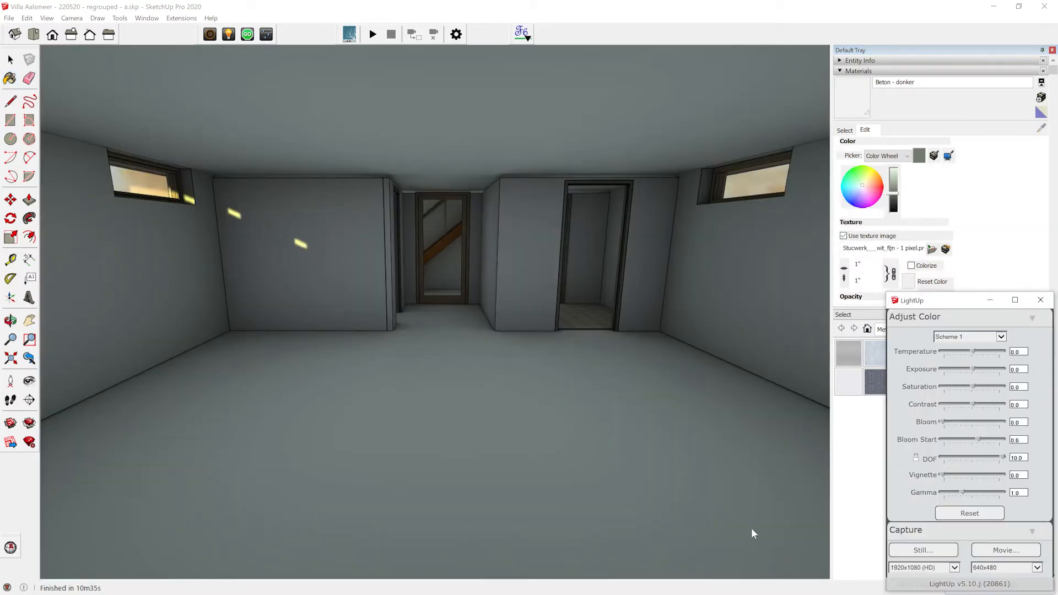
drag(592, 528, 586, 486)
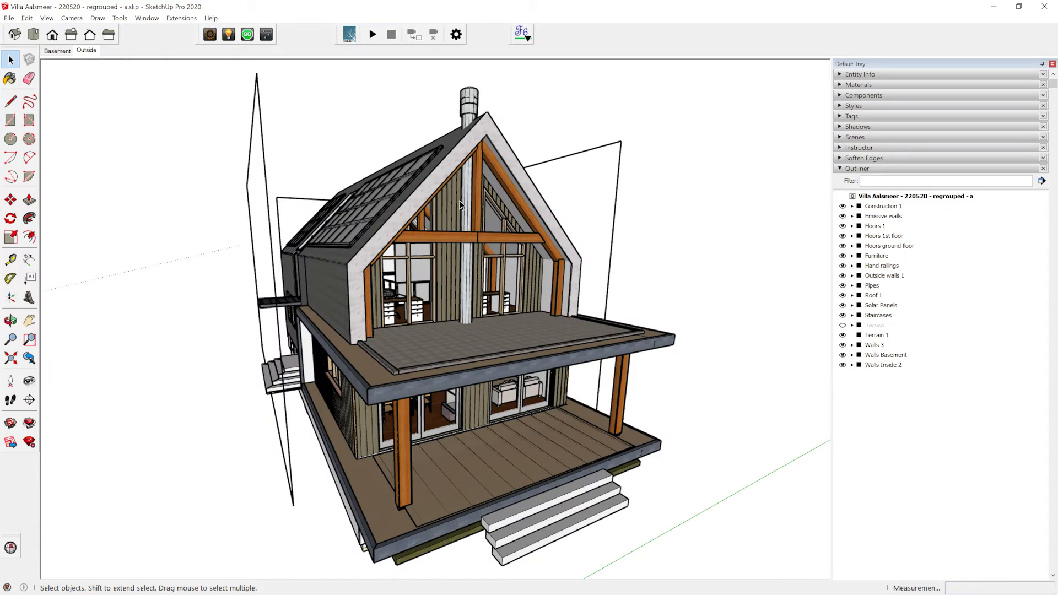
- Orbit around the villa to examine the emissive walls standing around its exterior
key(o)
drag(459, 200, 237, 314)
key(space)
key(o)
drag(624, 331, 579, 295)
key(space)
middle_drag(579, 295, 231, 284)
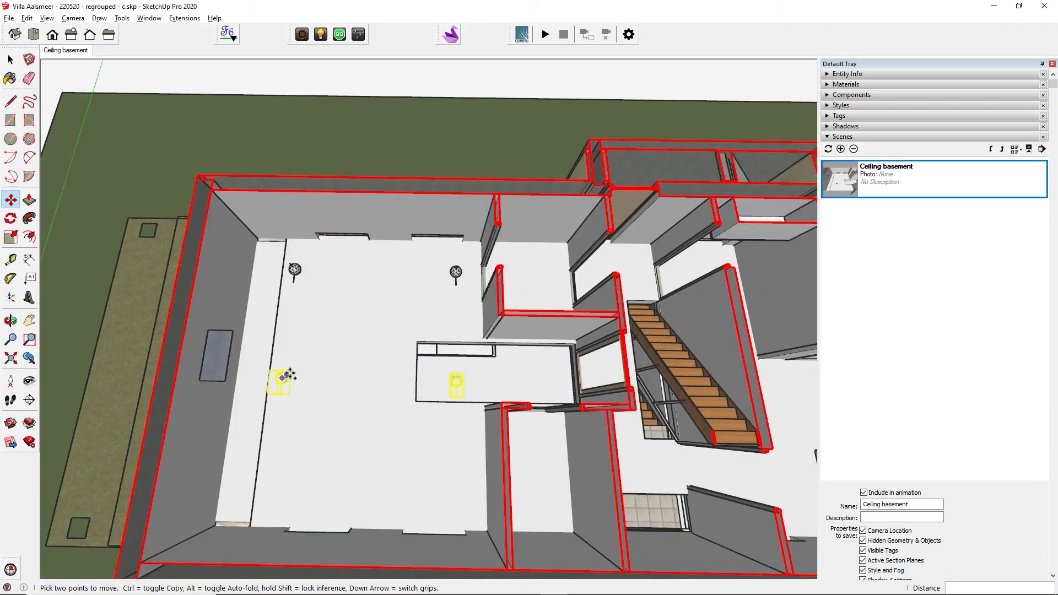
- Copy the two selected basement ceiling lights 9' 3 1/2" along the green axis to form another row
click(286, 376)
key(ctrl)
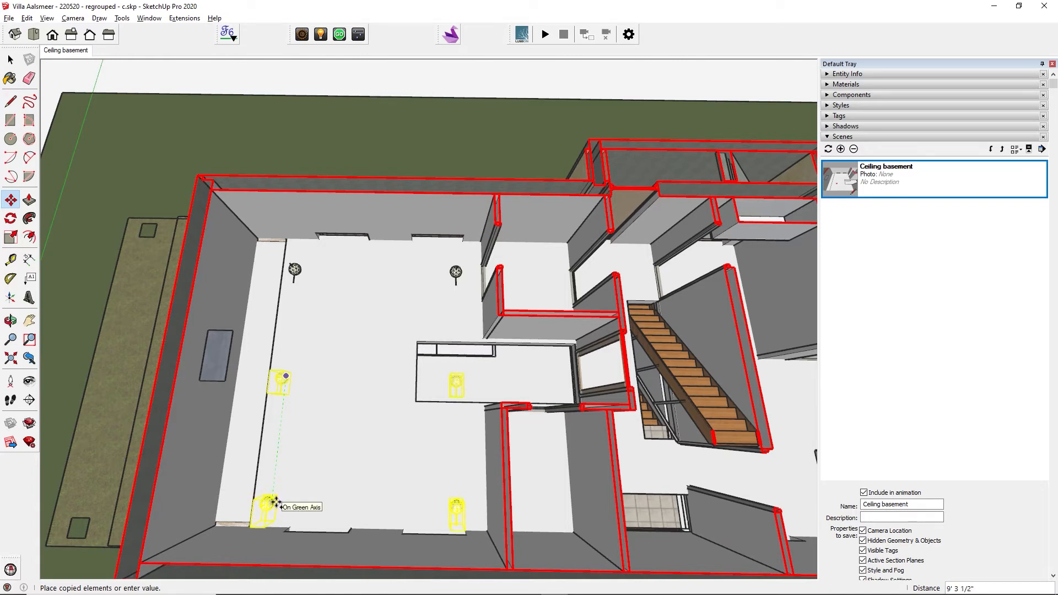
click(274, 503)
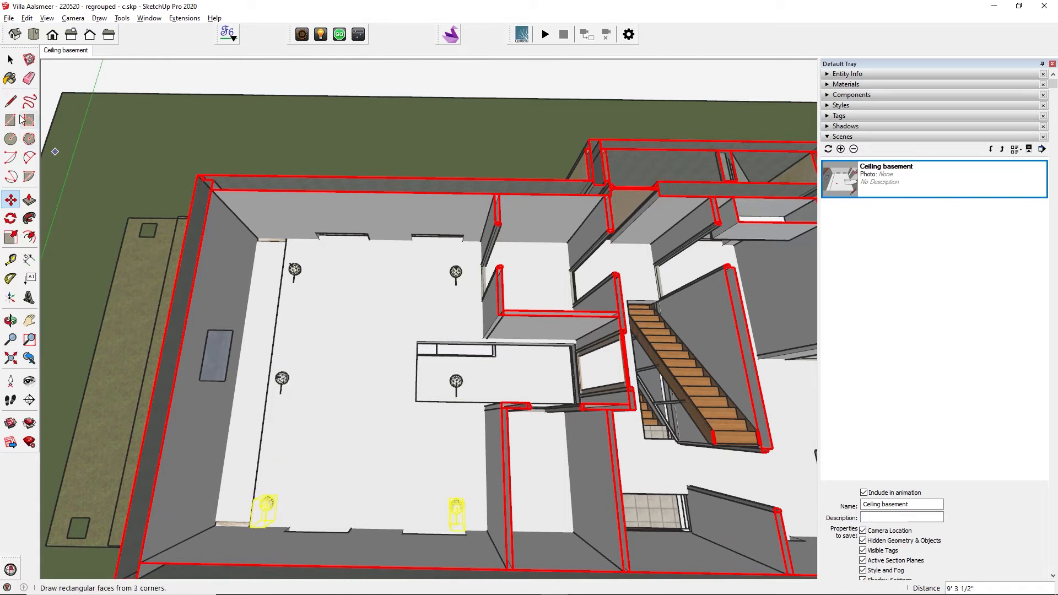
click(10, 59)
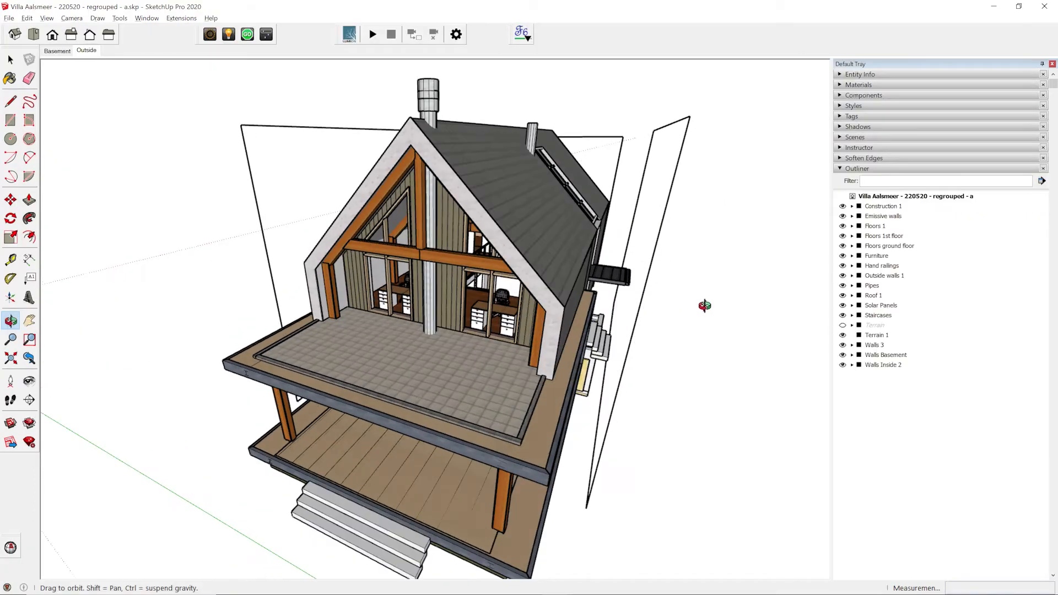
- Make the emissive walls' wit 1 pixel transparent material an Emitter in LightUp, and examine the rendered exterior
middle_drag(705, 305, 496, 269)
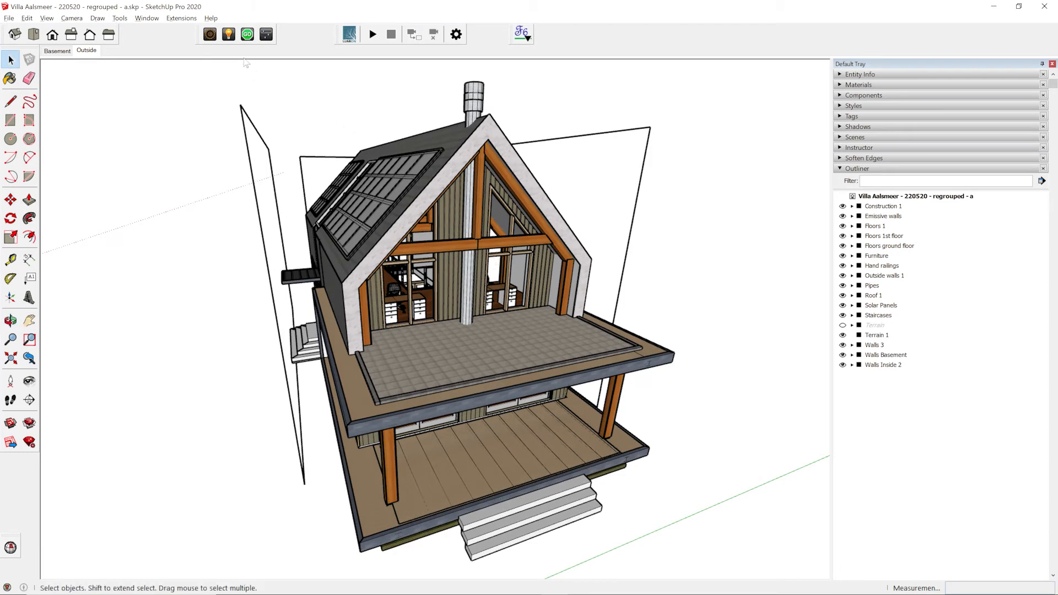
click(229, 36)
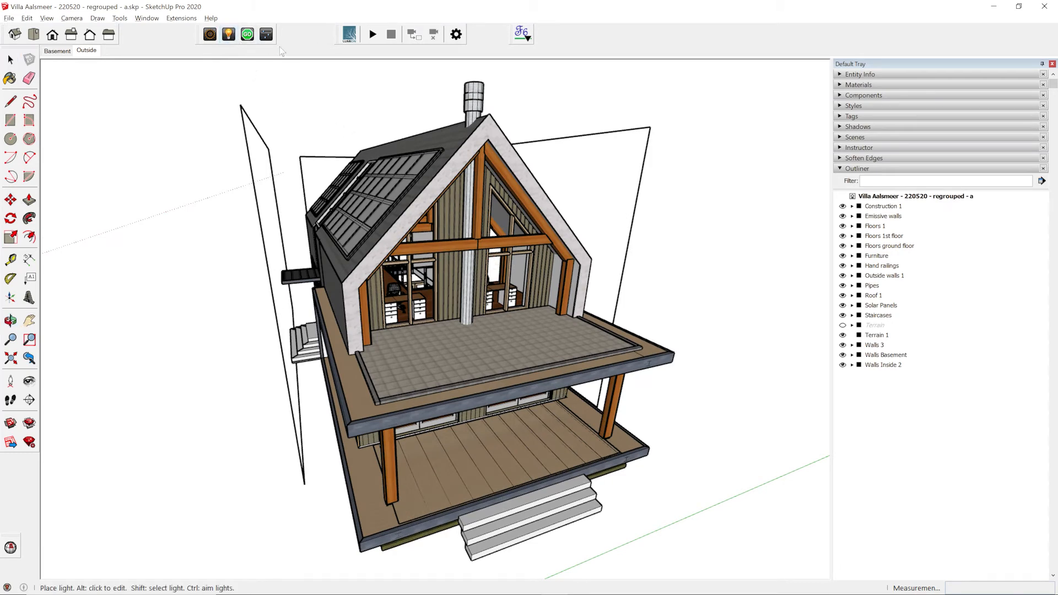
alt+click(585, 178)
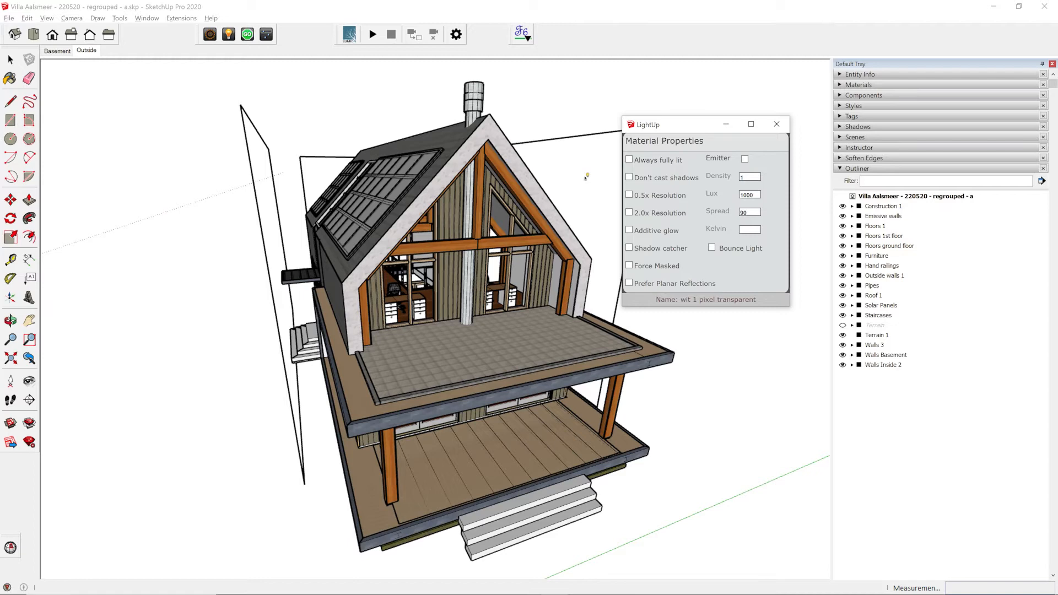
click(745, 159)
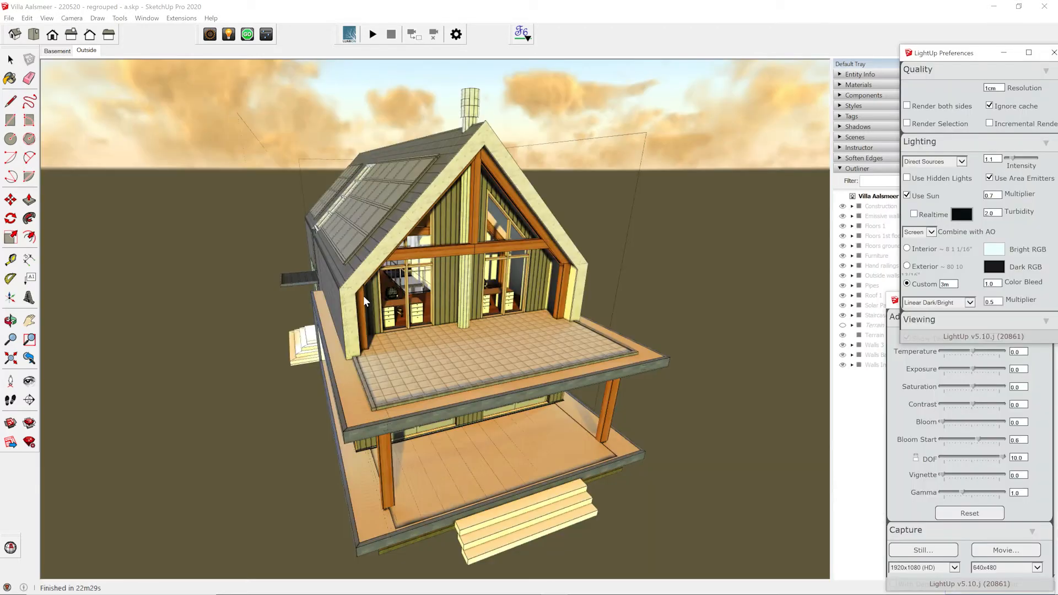
middle_drag(363, 296, 633, 273)
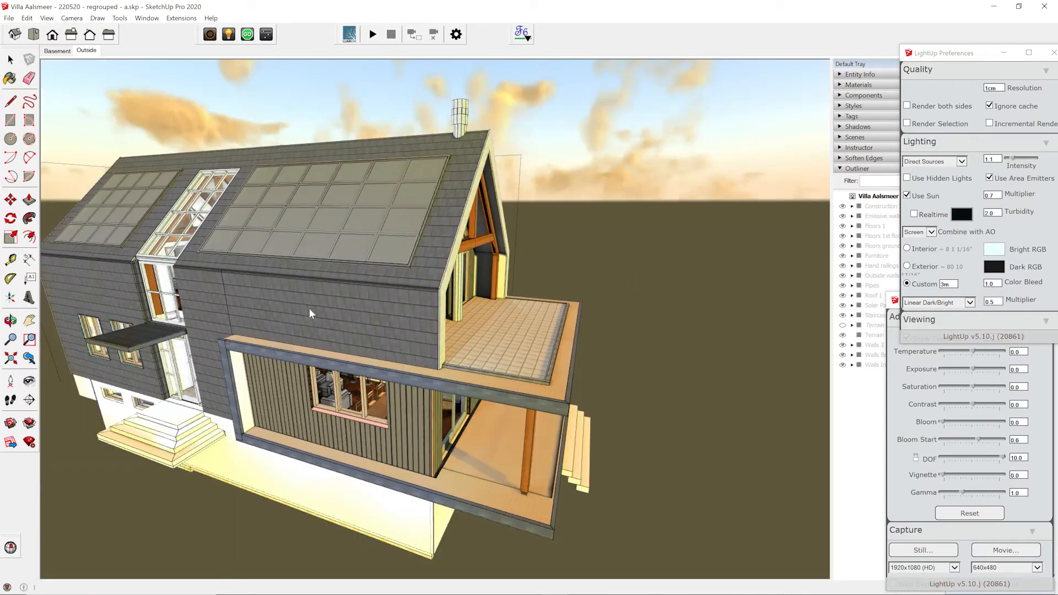
- Examine the rendered lighting on the villa's exterior and inside the basement rooms
middle_drag(209, 335, 290, 252)
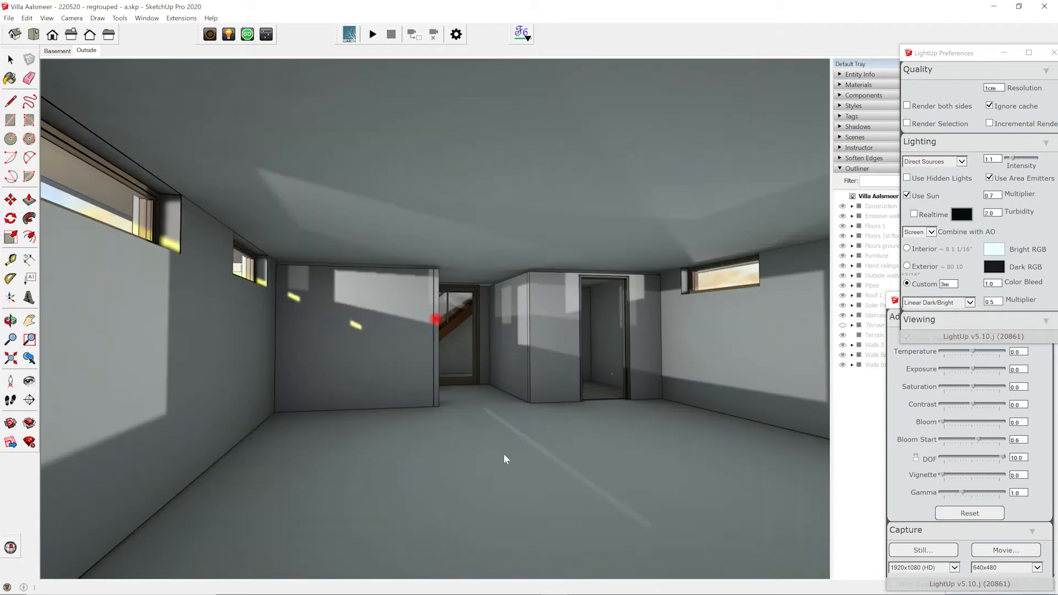
drag(518, 505, 531, 435)
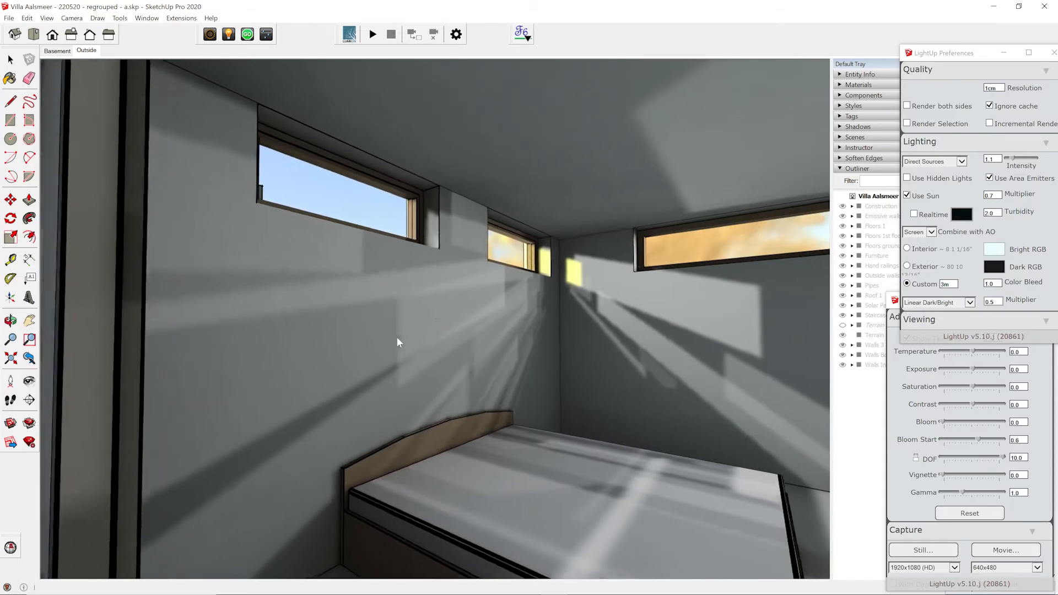
drag(398, 342, 636, 236)
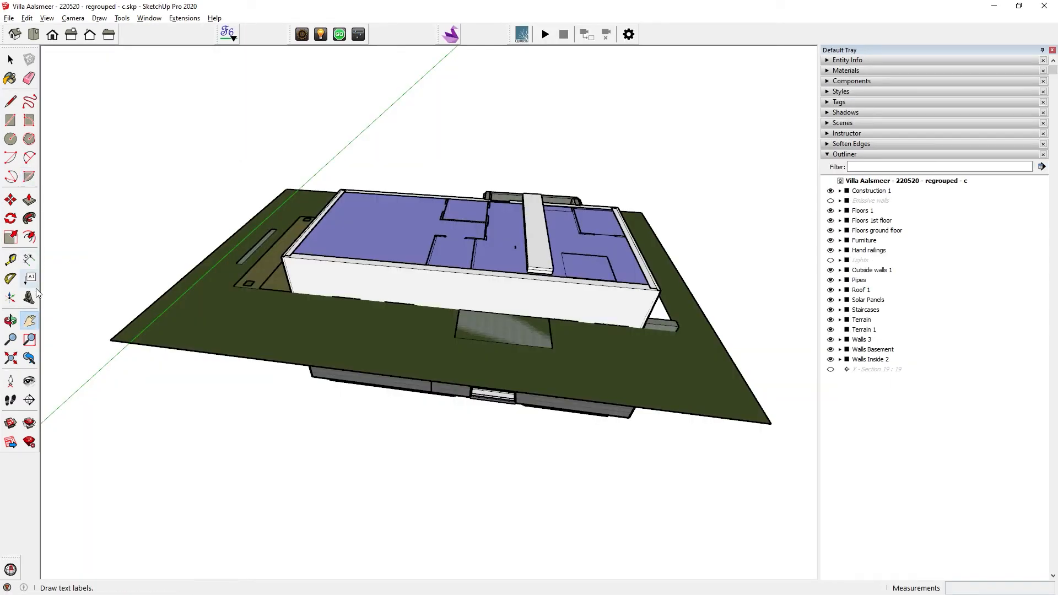
- Place a section plane on the terrain surface to cut the villa open horizontally
click(28, 401)
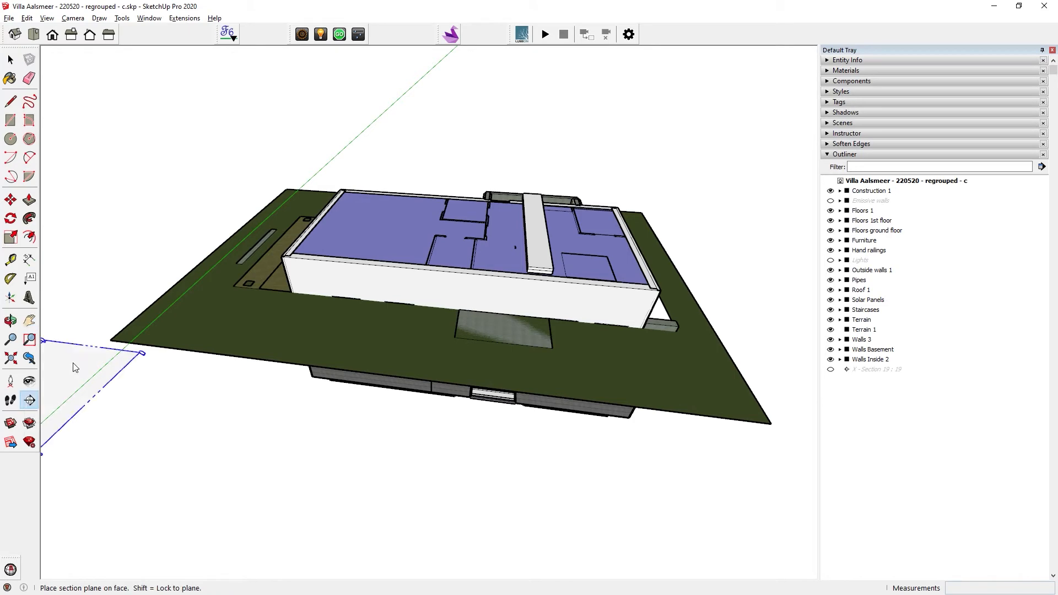
click(140, 330)
click(1001, 495)
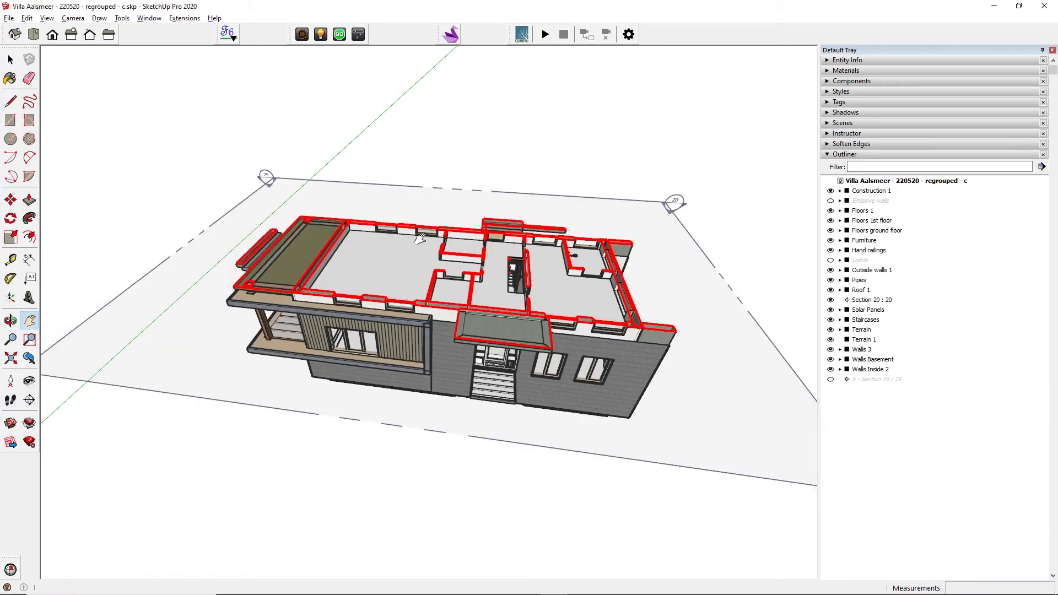
- Place a LightUp point light on the basement ceiling in the large room
scroll(377, 225, up, 5)
middle_drag(341, 240, 392, 349)
scroll(392, 349, up, 5)
key(space)
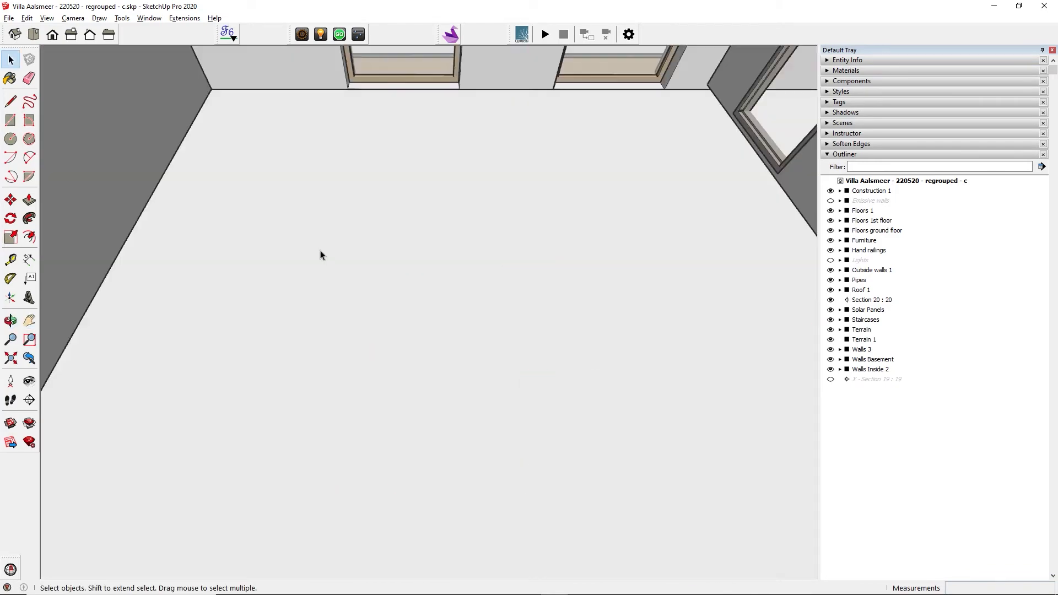
click(318, 35)
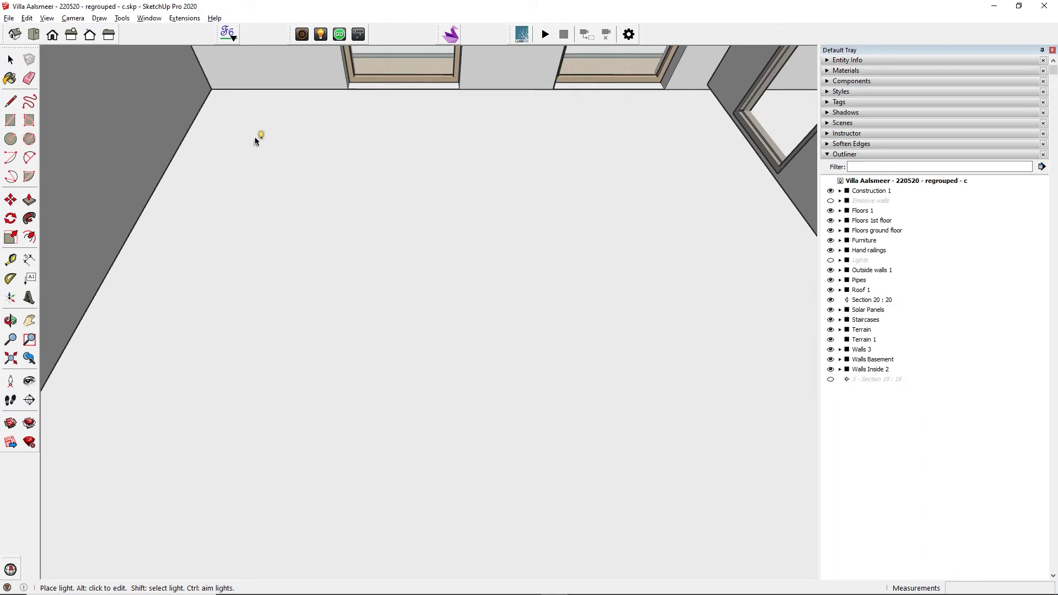
click(255, 137)
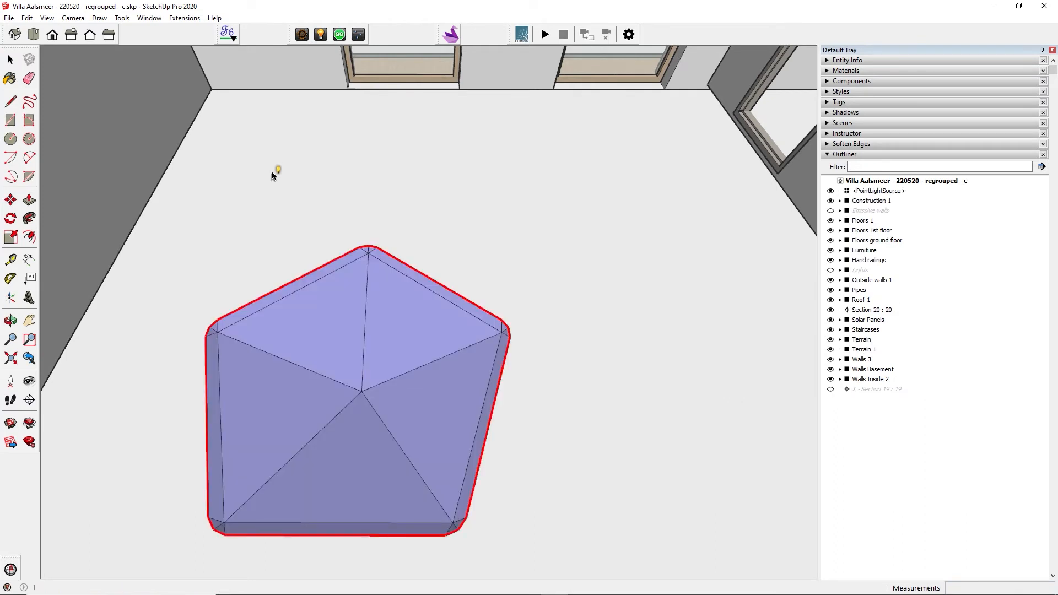
scroll(273, 171, down, 5)
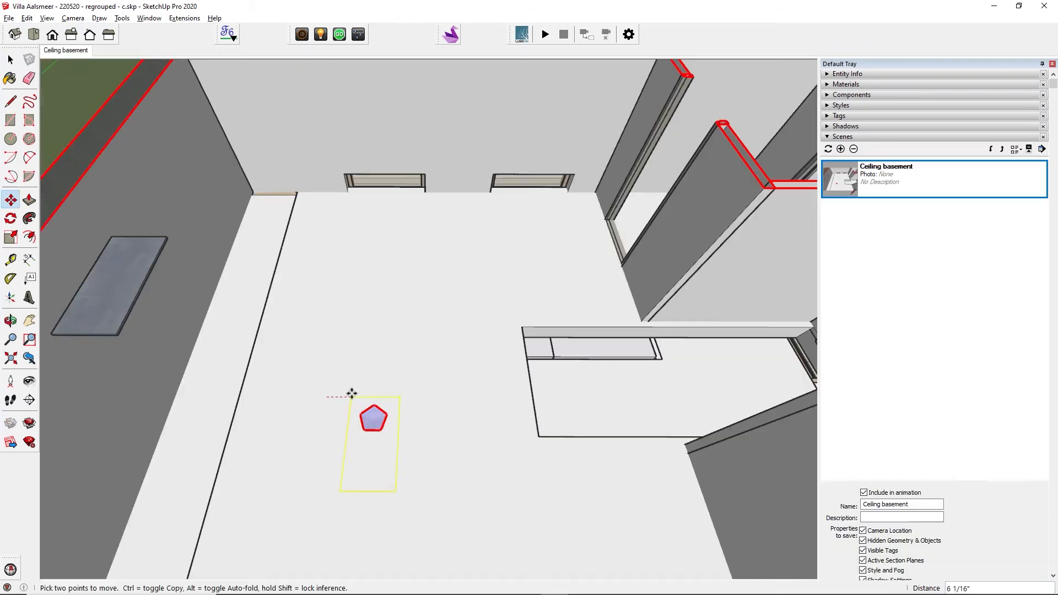
- Move the point light to the ceiling's far corner near the wall, and copy it 14' 1 9/16" across the room
click(349, 397)
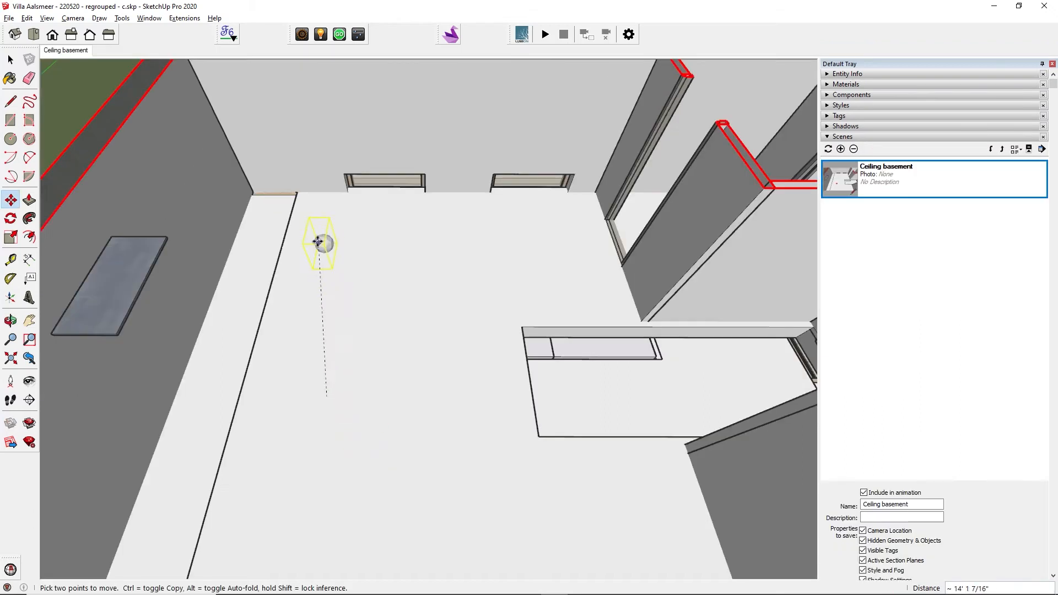
click(315, 245)
ctrl+click(315, 246)
click(575, 257)
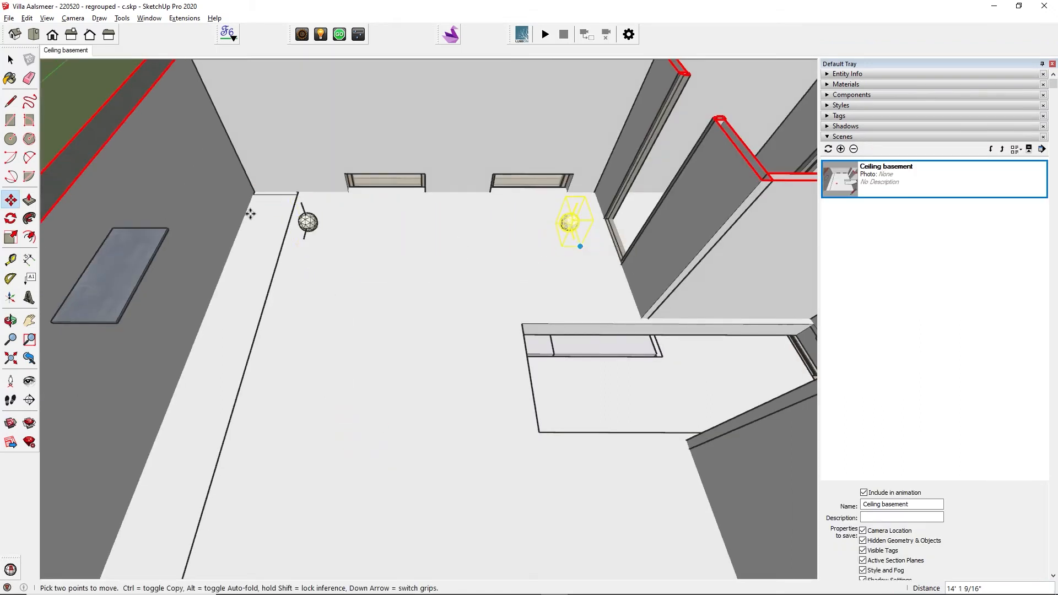
- Select the two ceiling lights and copy them along the basement ceiling to form further rows
key(space)
drag(272, 196, 613, 266)
key(m)
ctrl+click(297, 246)
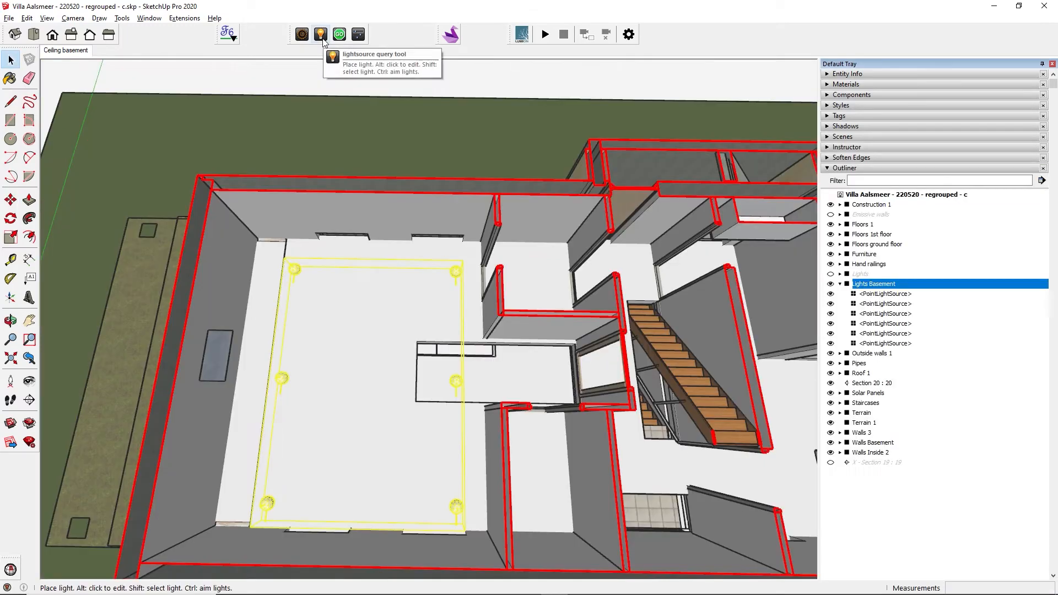
- Edit one basement ceiling light's properties and choose the Philips IES profile ColorBurst_Powercore_41D_LTL18429_030910.ies
click(322, 41)
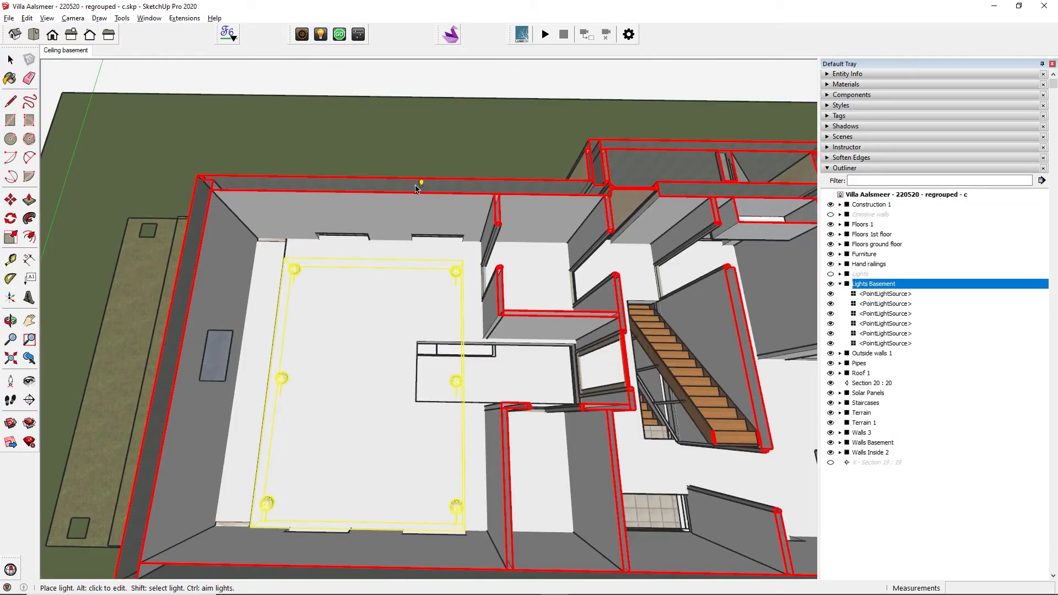
alt+click(457, 272)
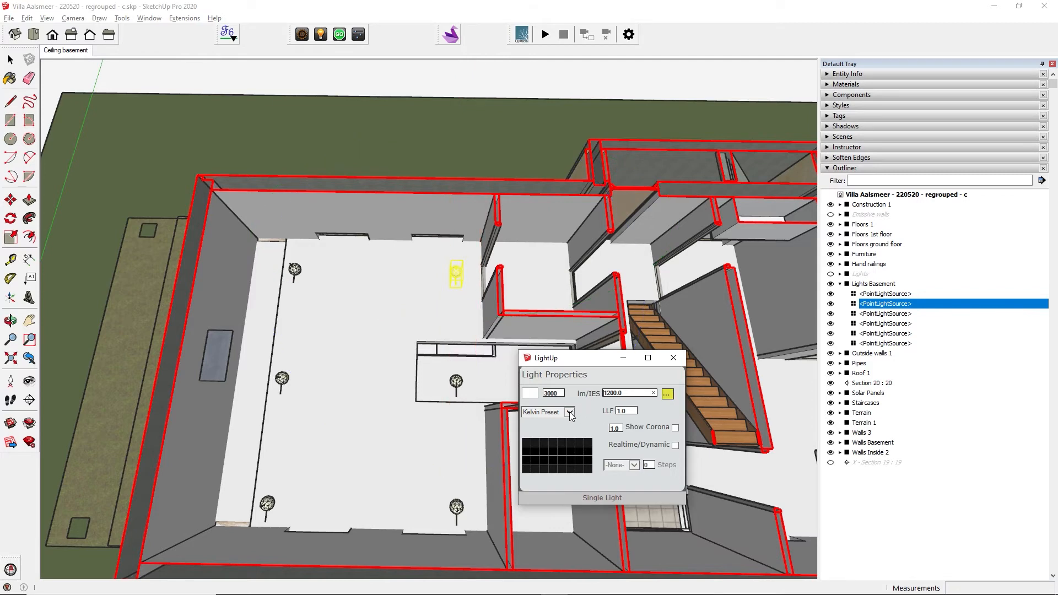
click(668, 394)
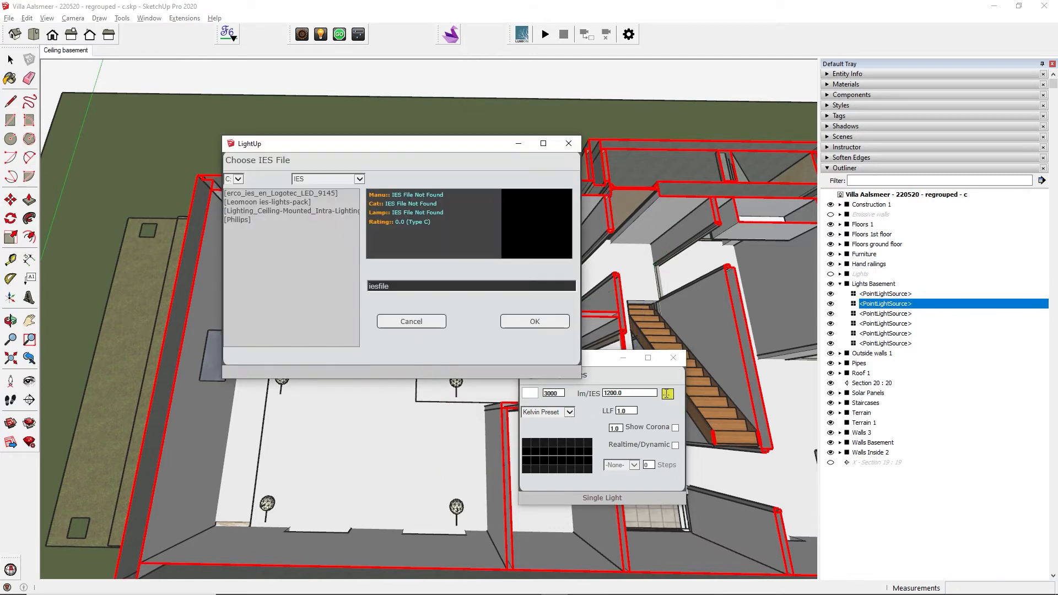
click(292, 221)
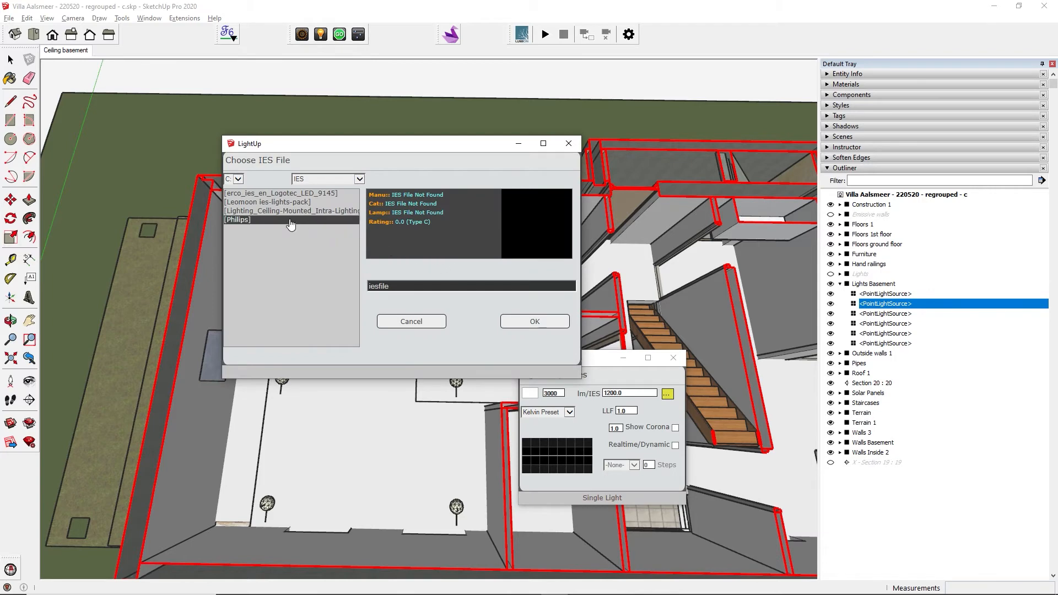
click(286, 214)
double_click(269, 220)
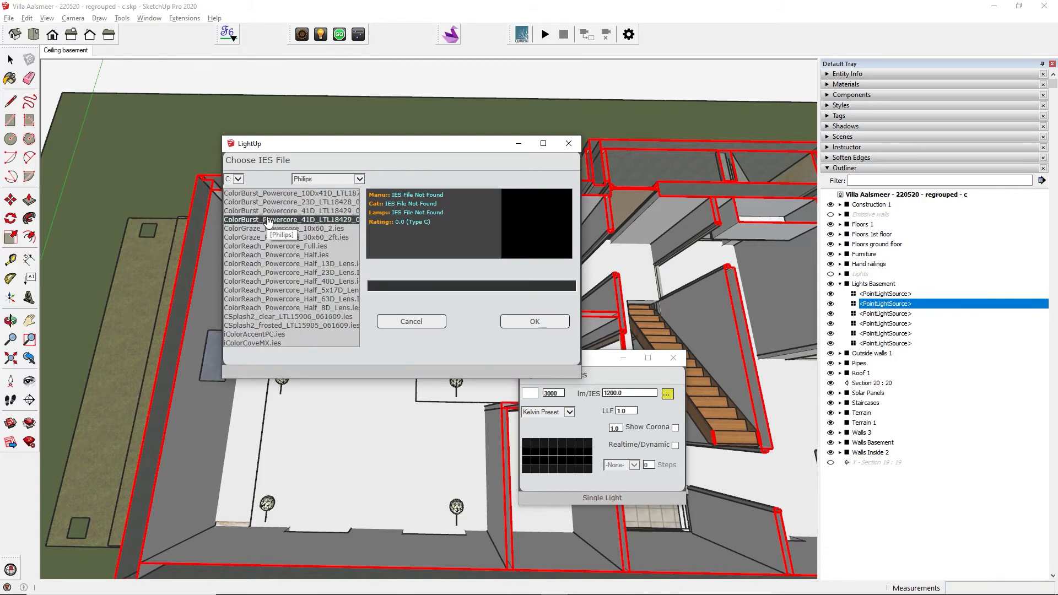
click(268, 220)
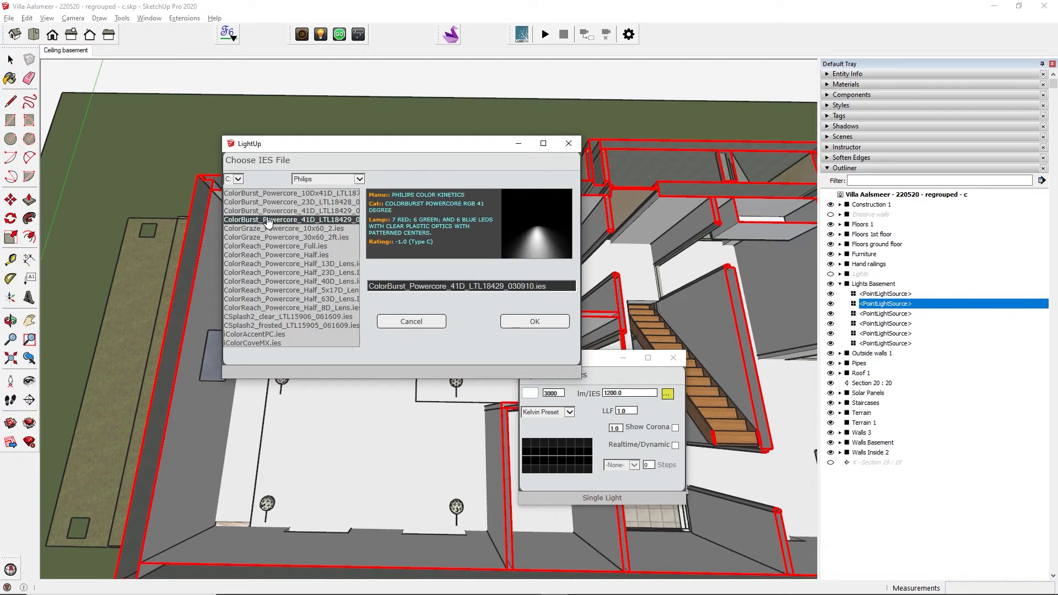
- Switch to the browser, search for IES light profiles, and download LeoMoon Studios' free IES Lights Pack
text(I)
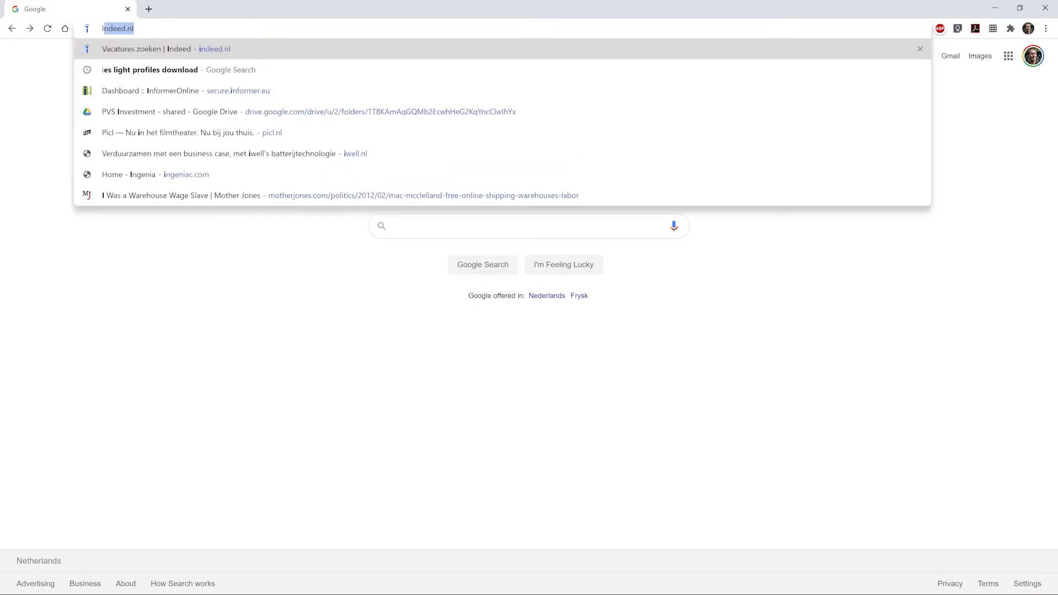
text(ES)
key(Return)
click(200, 155)
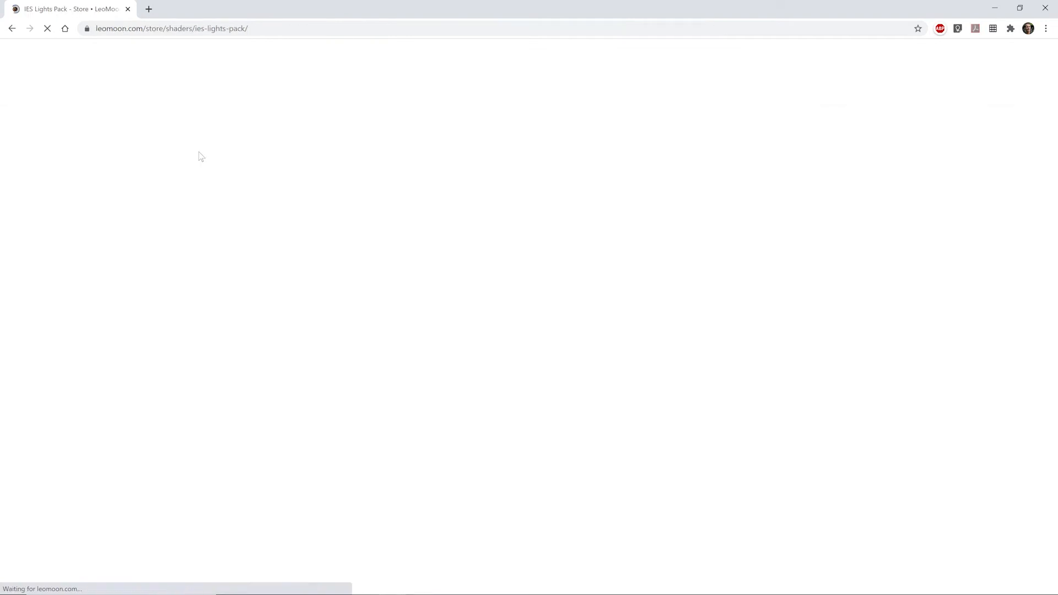
scroll(885, 338, down, 1)
scroll(884, 337, down, 5)
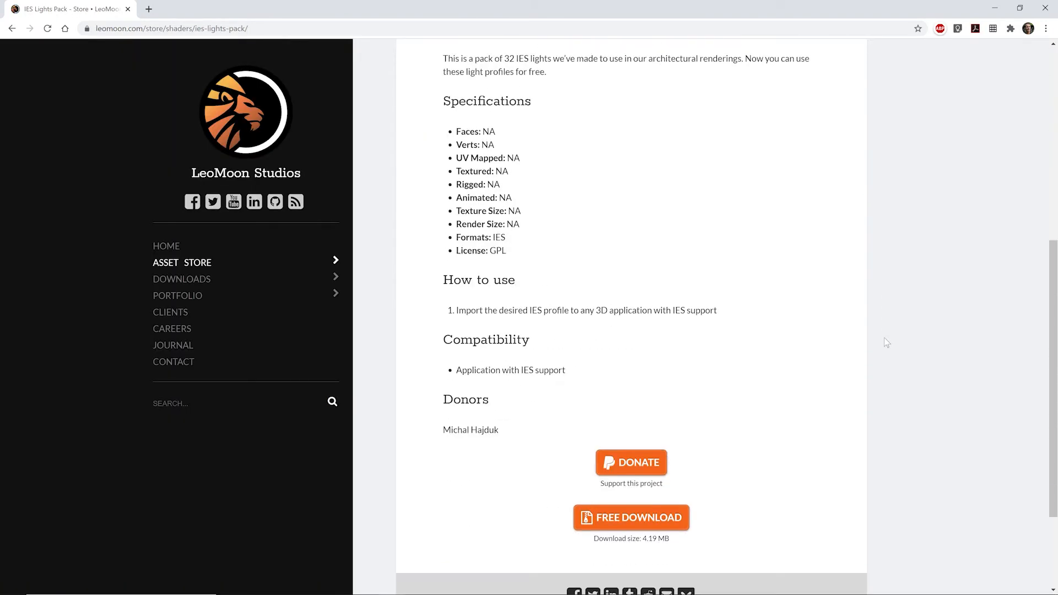
click(641, 521)
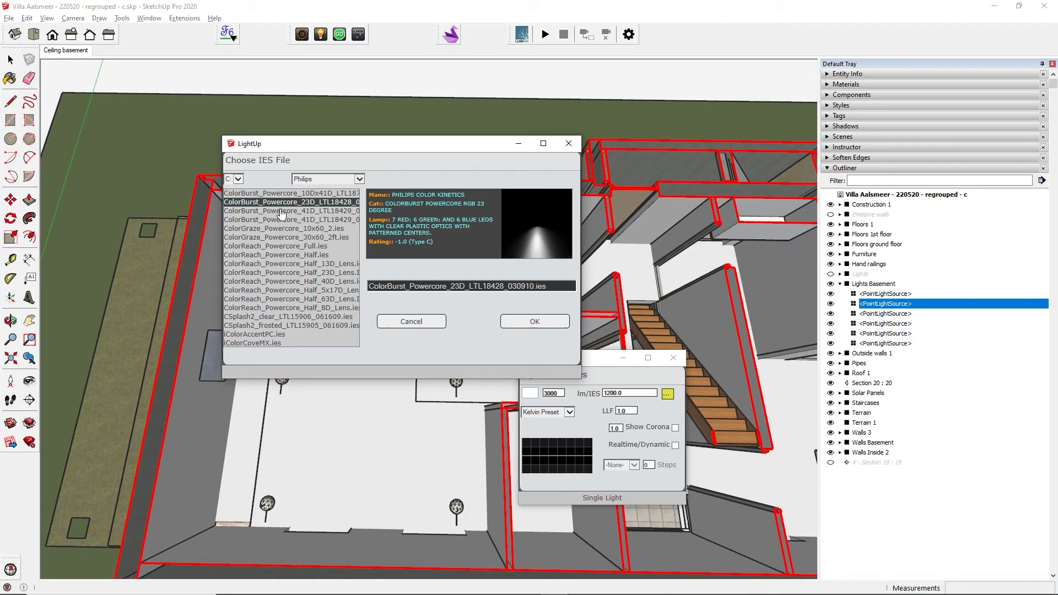
- Back in SketchUp, compare the ColorBurst_Powercore 23D and 41D IES profiles, pick a 41D one, and examine the rendered basement
click(282, 202)
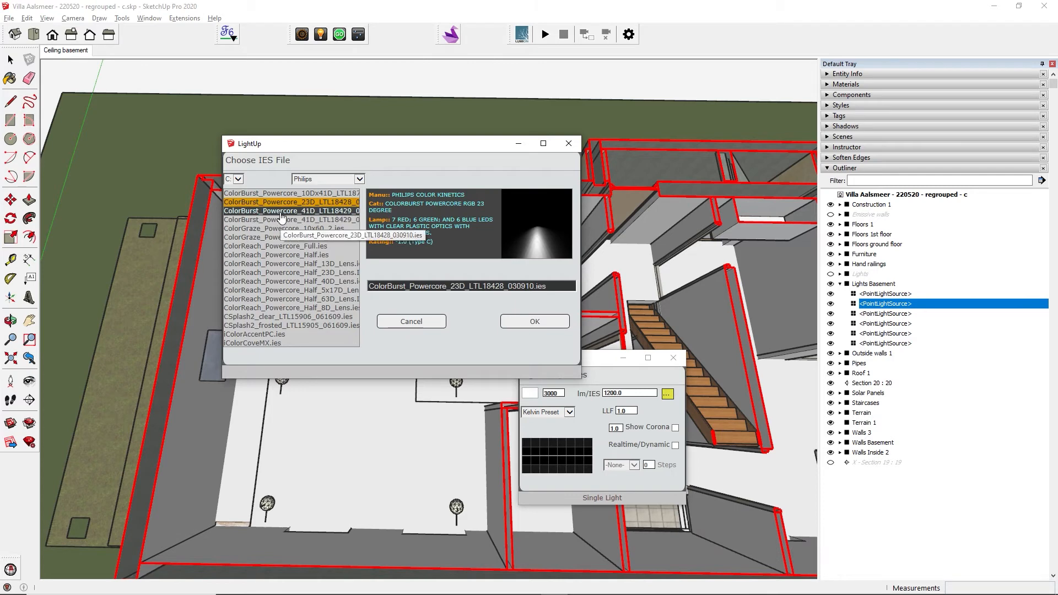
click(282, 211)
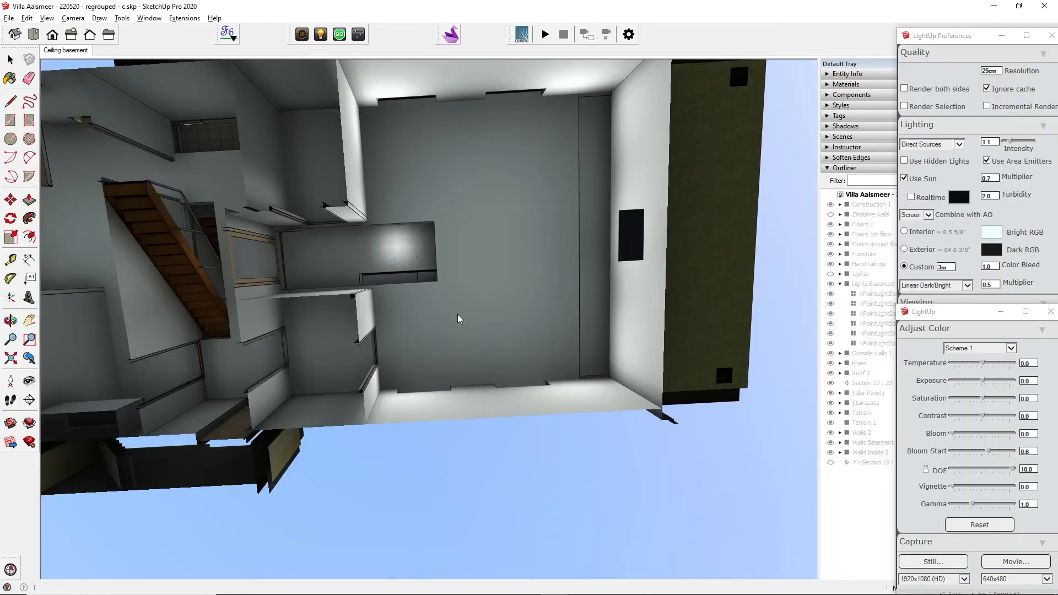
mouse_move(458, 319)
middle_down()
mouse_move(513, 281)
mouse_move(517, 291)
mouse_move(572, 284)
mouse_move(590, 441)
middle_up()
middle_drag(554, 358, 569, 461)
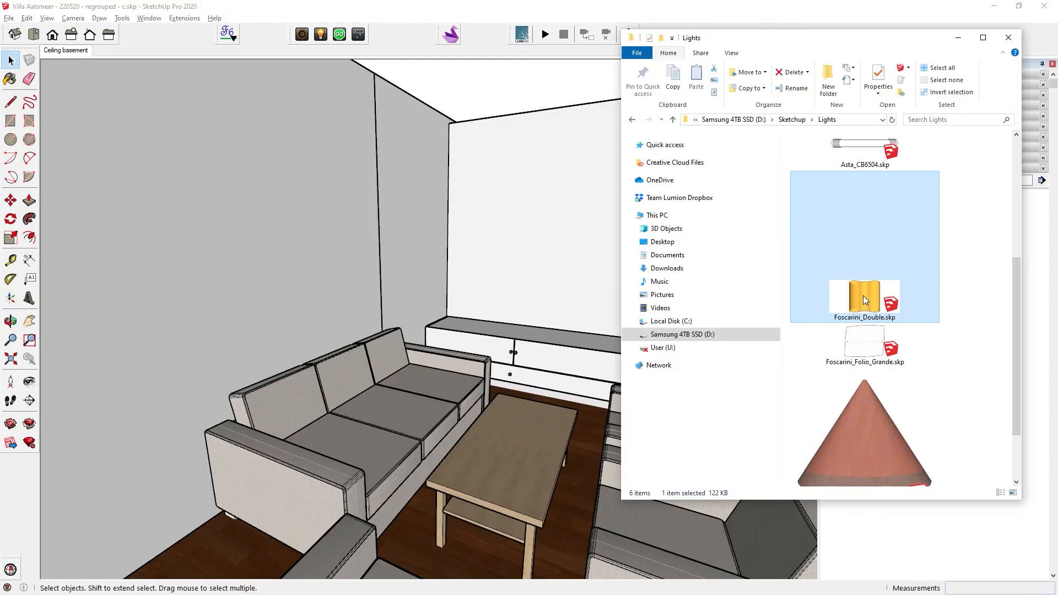
- Insert the Foscarini_Double.skp wall lamp above the sofa, and put a point light and its copy inside the shade
mouse_move(864, 295)
mouse_down()
mouse_move(520, 255)
mouse_move(324, 251)
mouse_move(303, 238)
mouse_up()
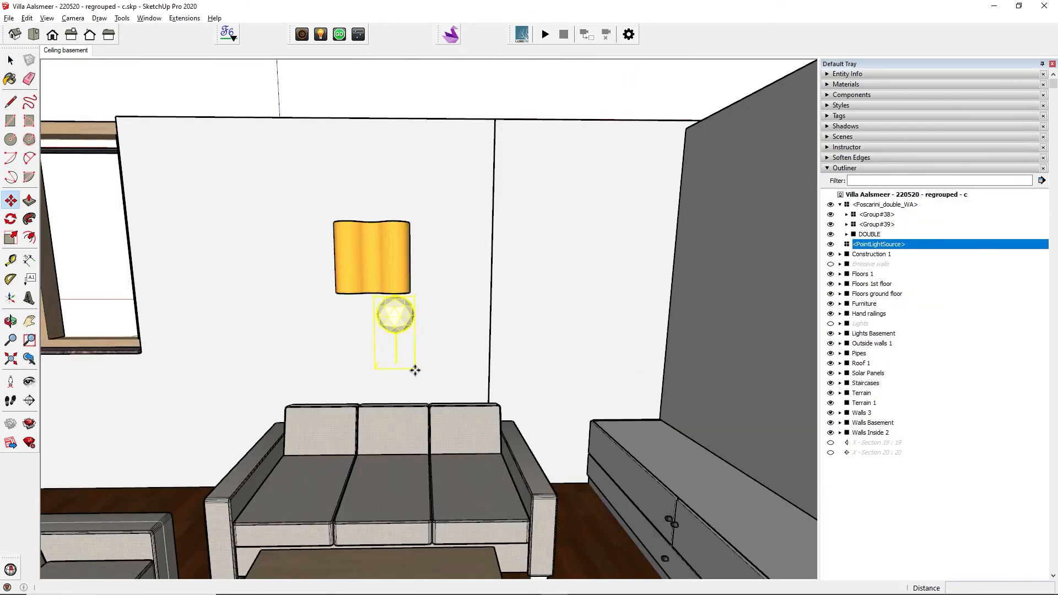
click(414, 364)
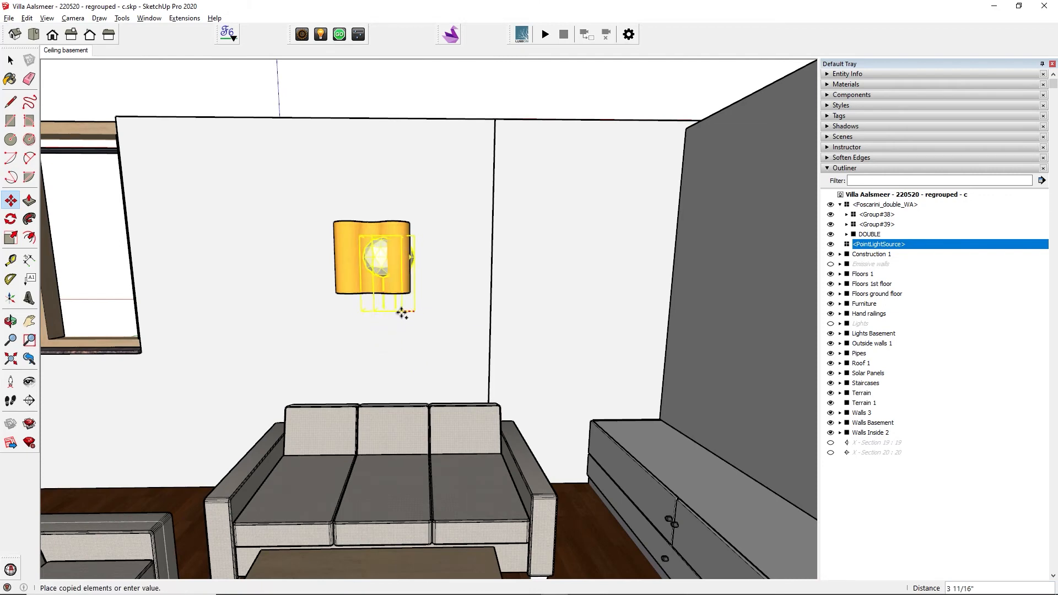
click(366, 314)
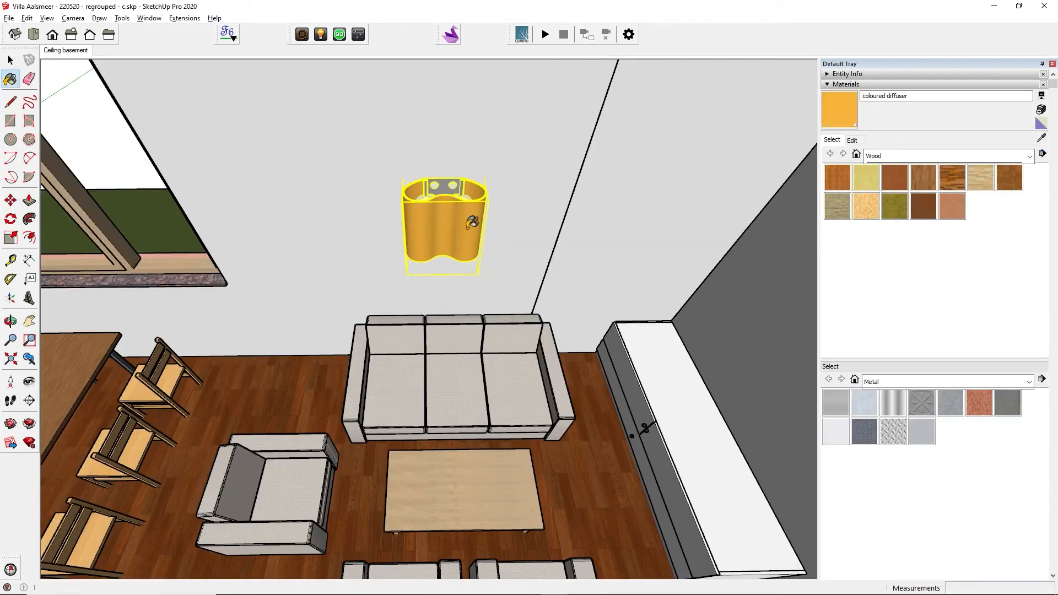
- Set the lamp's coloured diffuser material to 84 opacity and render the room with LightUp
click(852, 140)
click(898, 311)
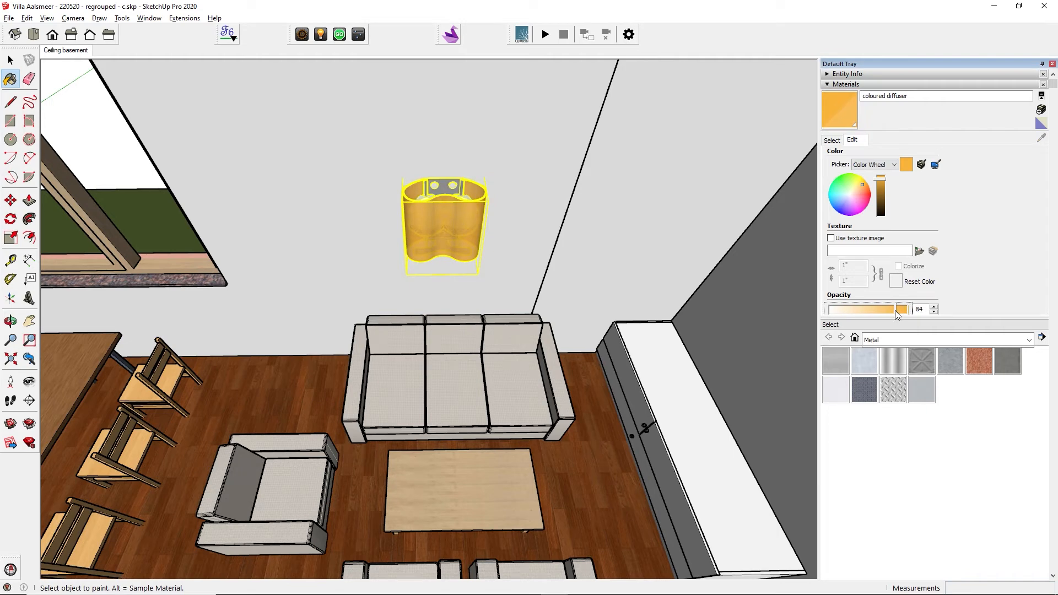
click(339, 35)
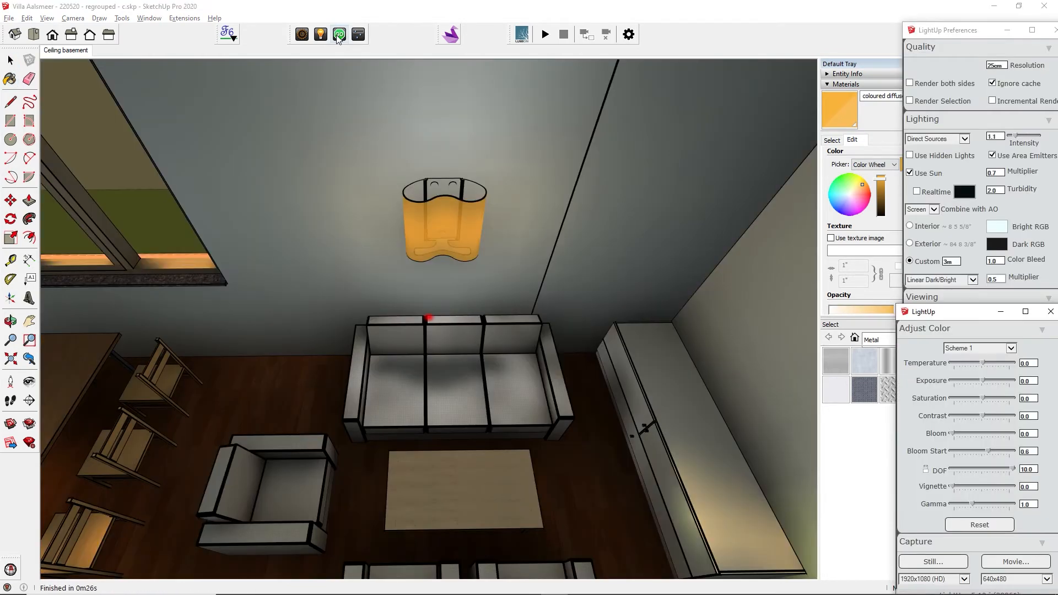
- Make the lamp and its two point lights a component named Light Wall, replacing the existing definition, and pick it for placement
drag(373, 152, 496, 272)
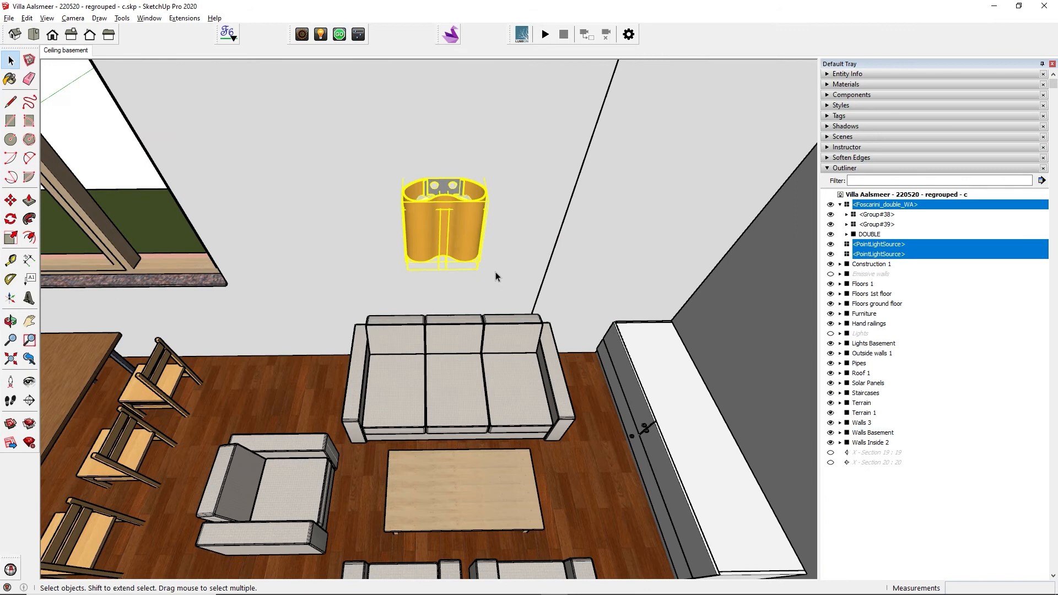
right_click(468, 236)
click(506, 326)
text(Light Wall)
key(Return)
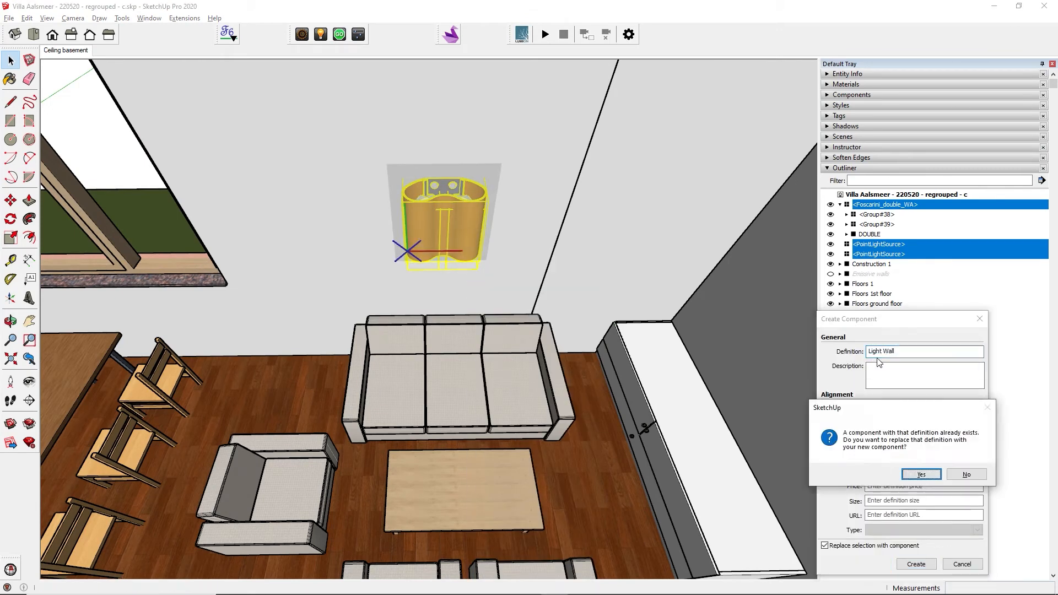
click(922, 474)
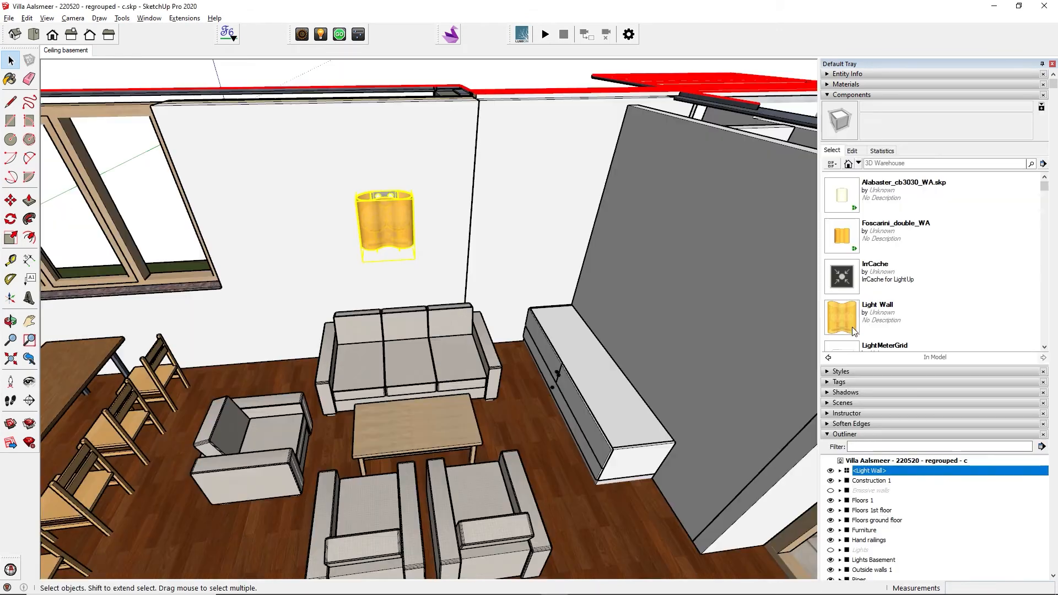
click(853, 326)
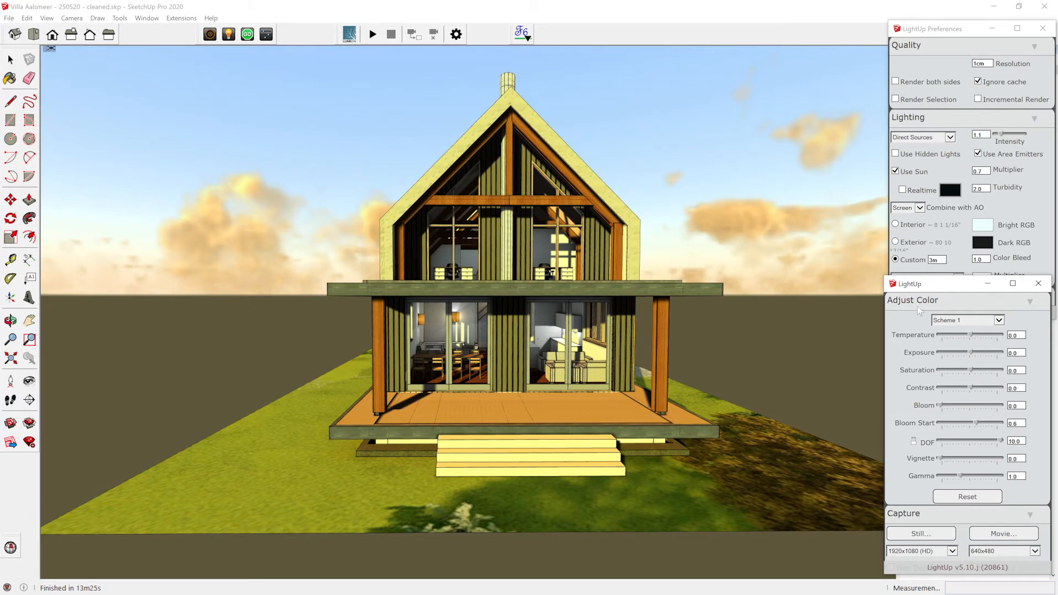
- Export the LightUp-baked model to the LightUp Export 8 folder as Villa Aalsmeer - 250520.fbx
scroll(901, 465, down, 5)
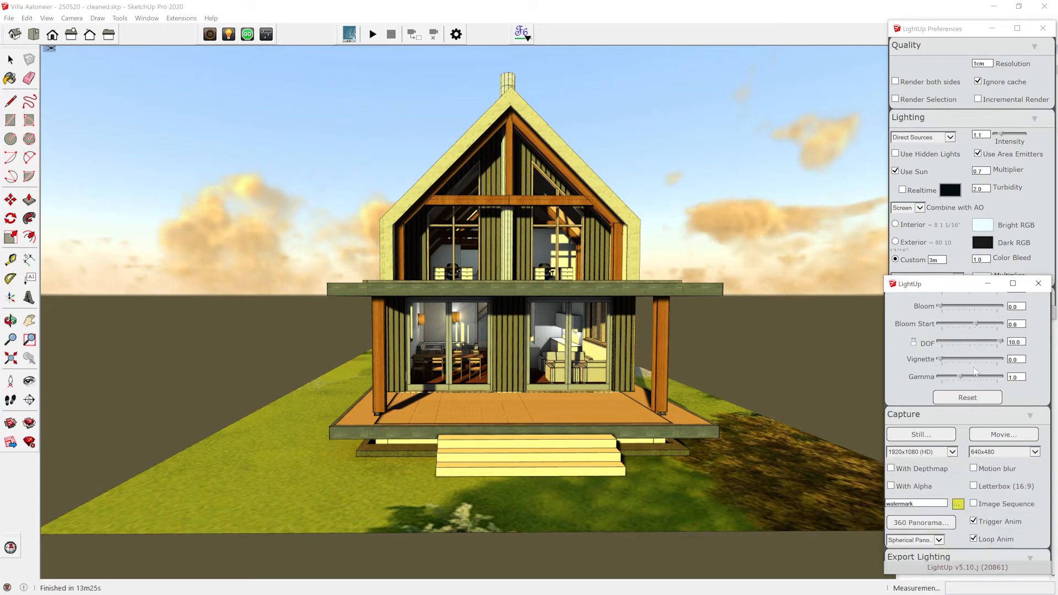
click(975, 480)
click(969, 429)
drag(403, 467, 506, 466)
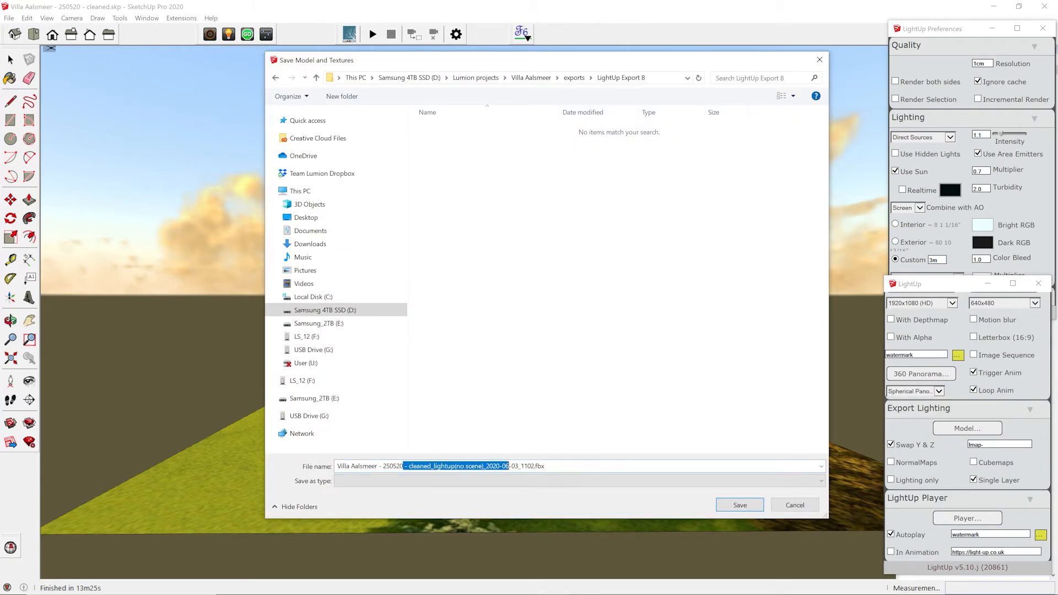
key(BackSpace)
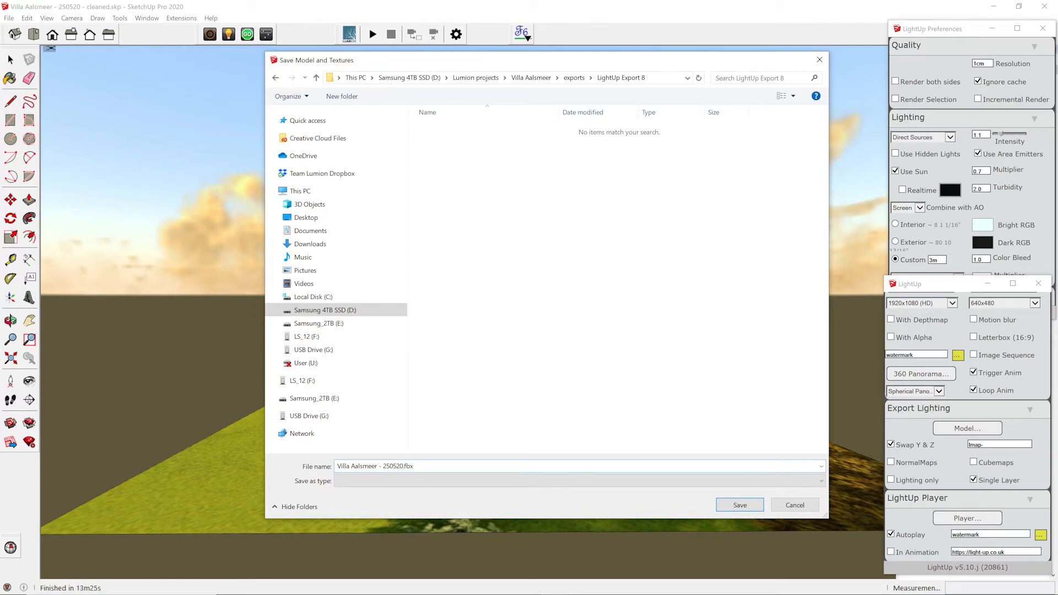
click(740, 505)
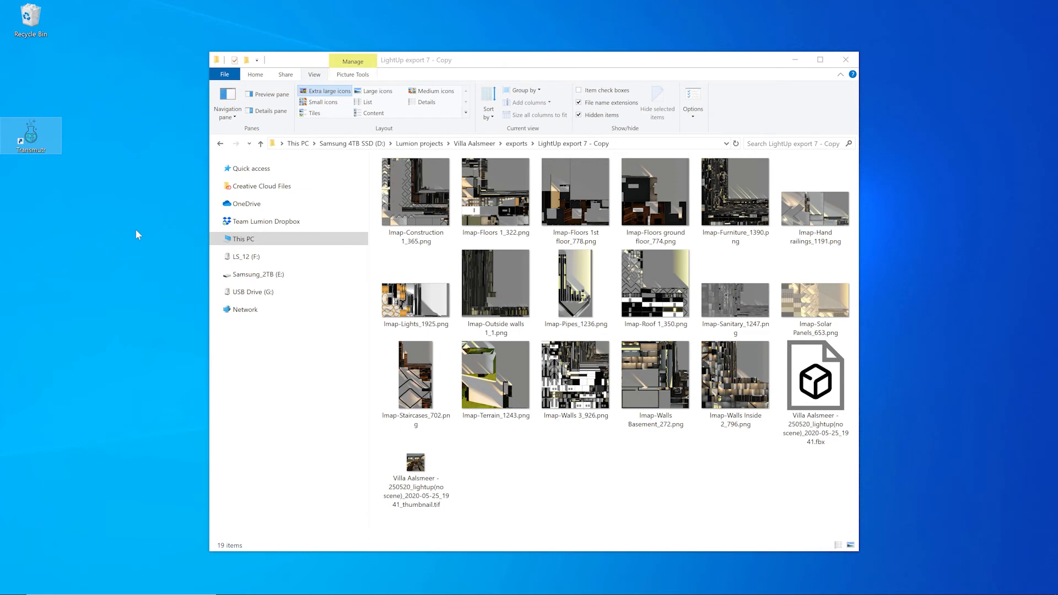
- Start Transmutr and load the Villa Aalsmeer FBX file from the LightUp export 7 - Copy folder into it
double_click(31, 138)
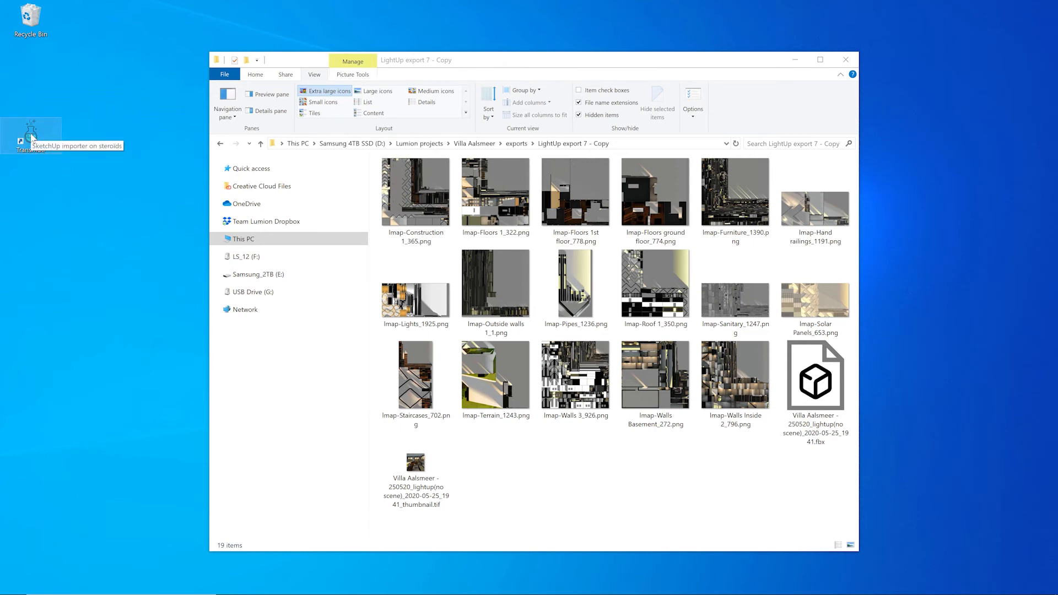
drag(464, 66, 659, 36)
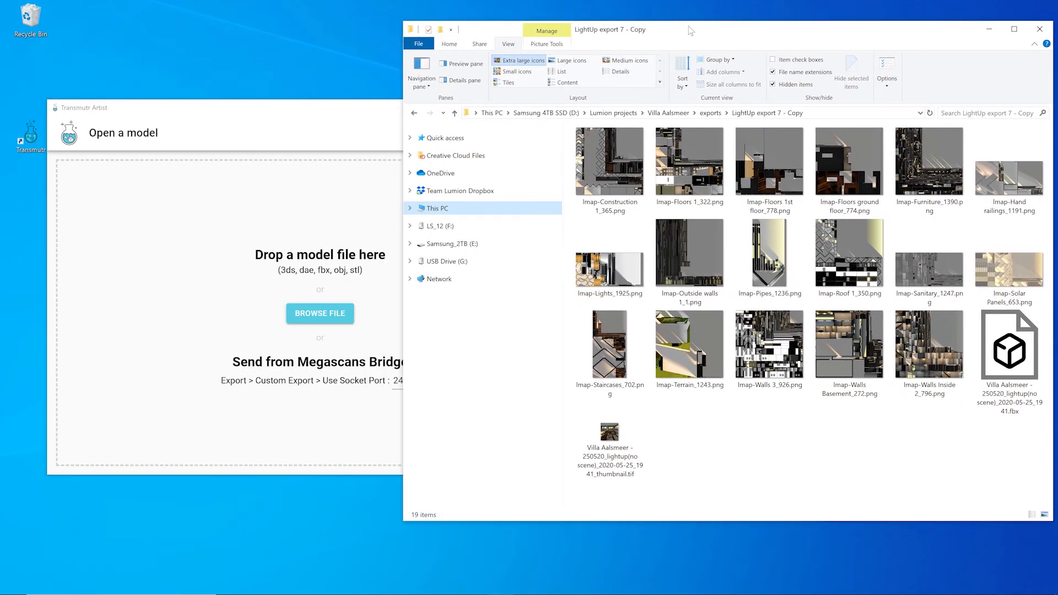
drag(1010, 353, 280, 362)
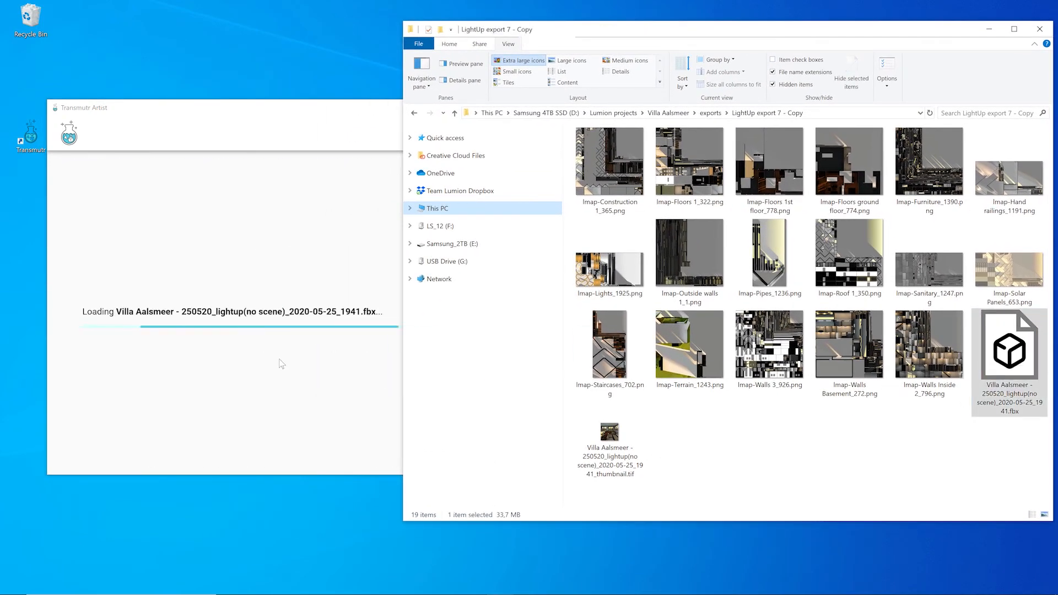
click(283, 115)
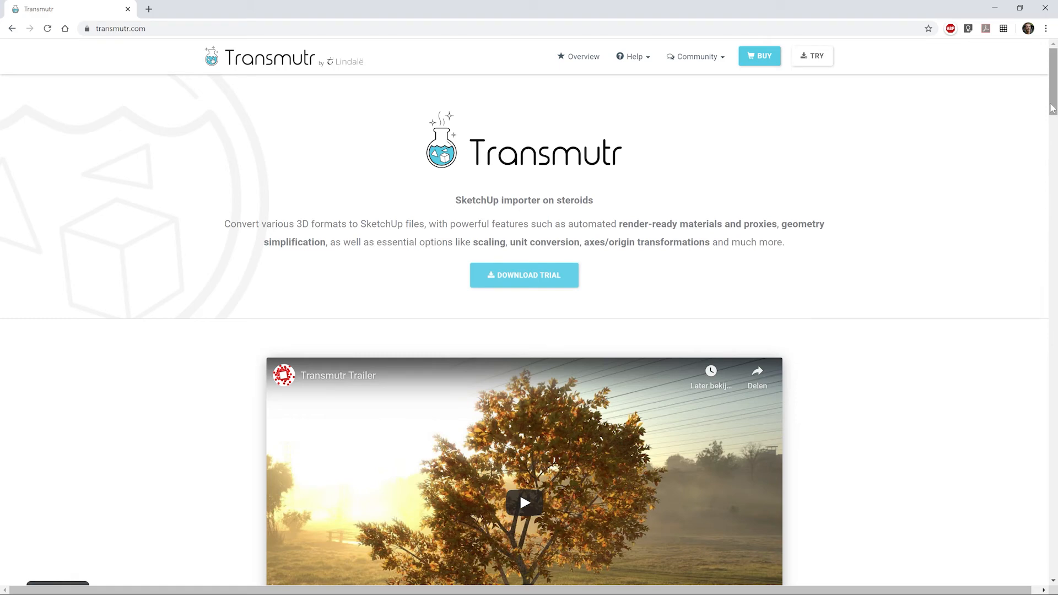
- Look through the feature overview on the Transmutr website
scroll(991, 228, down, 15)
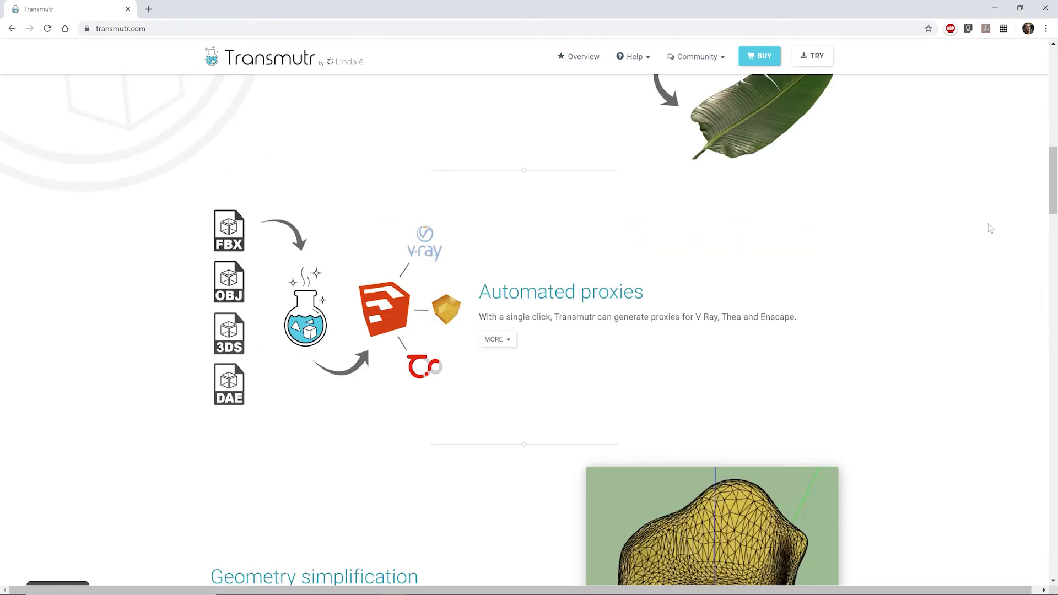
scroll(990, 229, down, 7)
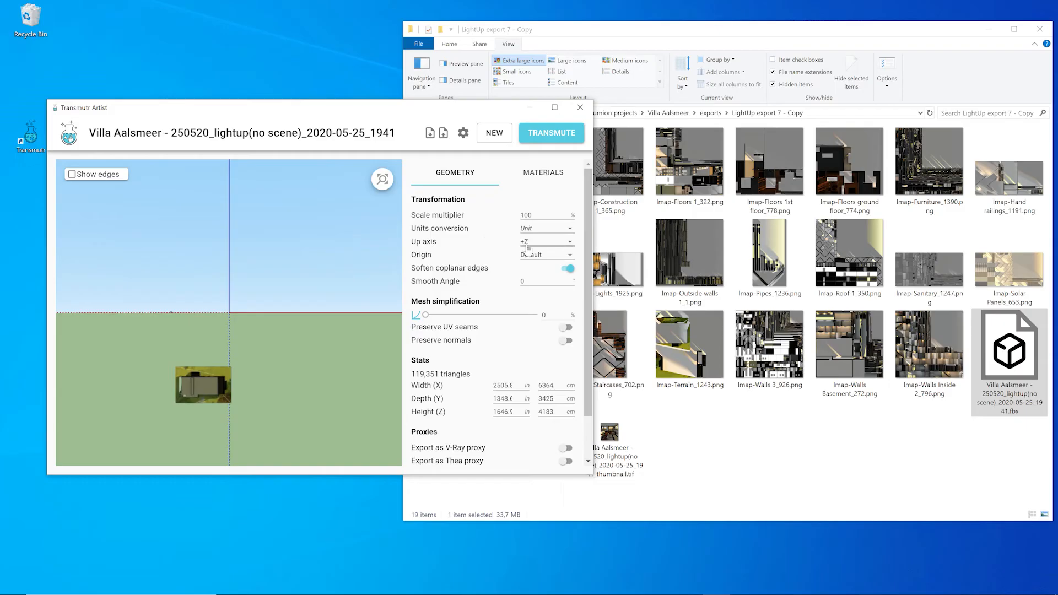
- In Transmutr, set the model's up axis to +Y and its units conversion to cm, and fit it in the preview
click(528, 246)
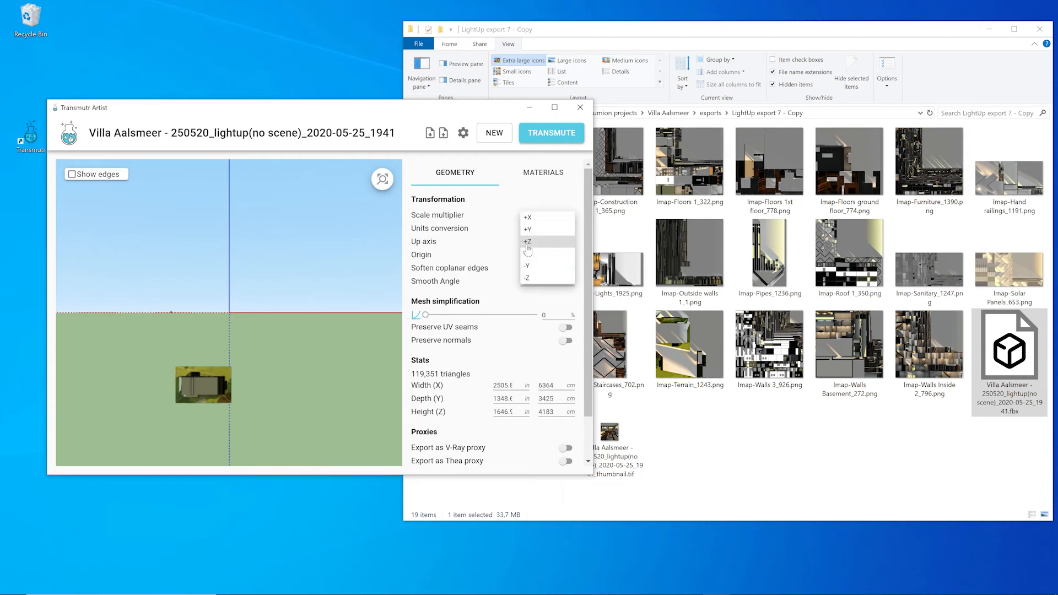
click(528, 233)
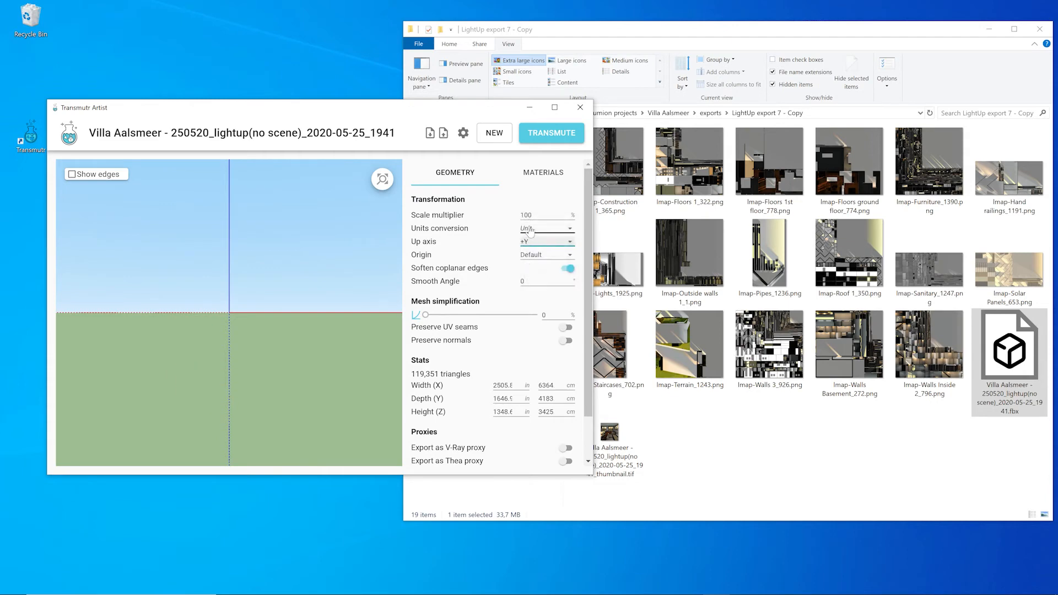
click(530, 230)
click(543, 280)
click(382, 179)
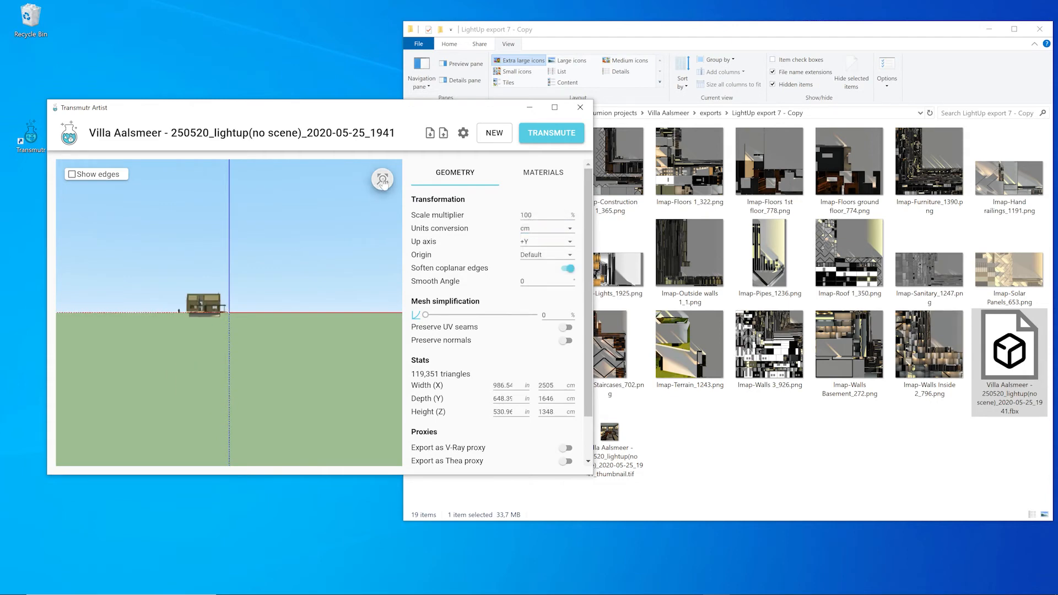
- Check the house in an enlarged preview and transmute it to a SketchUp file under the suggested name in the export folder
click(555, 107)
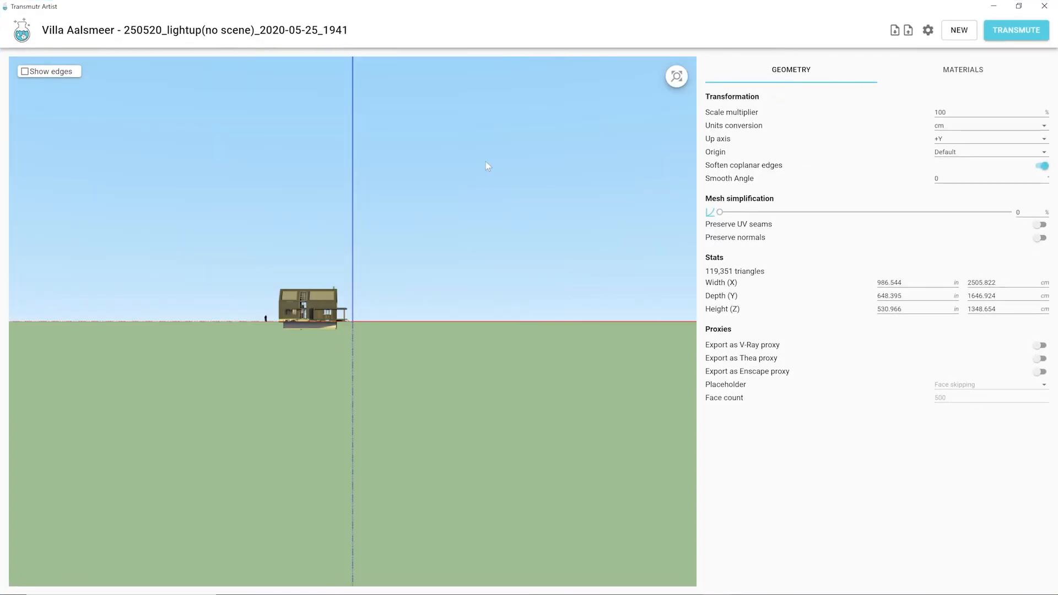
scroll(309, 330, up, 2)
drag(300, 277, 237, 292)
scroll(607, 133, up, 3)
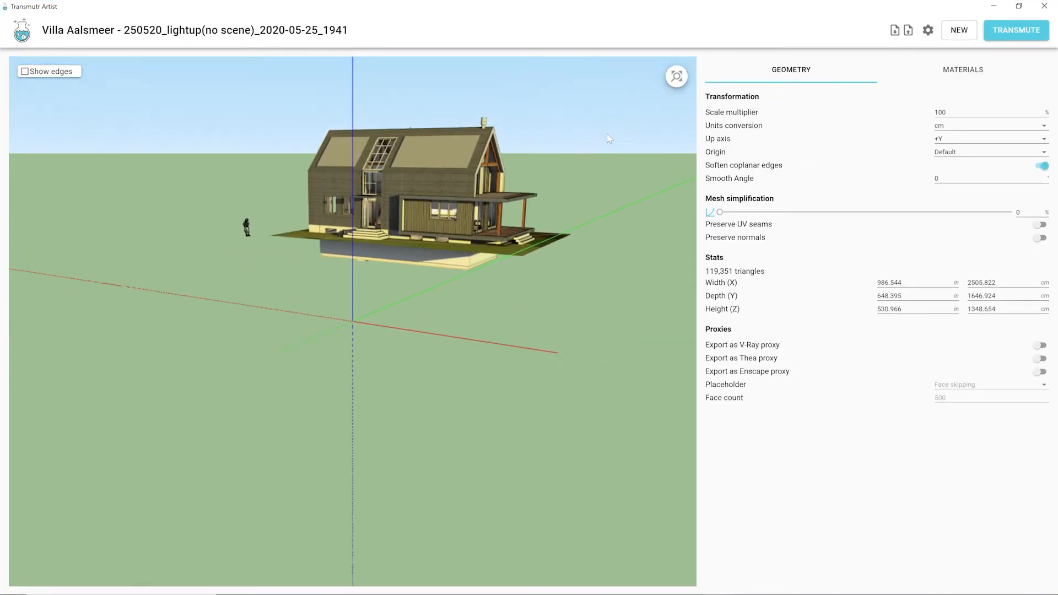
click(1017, 30)
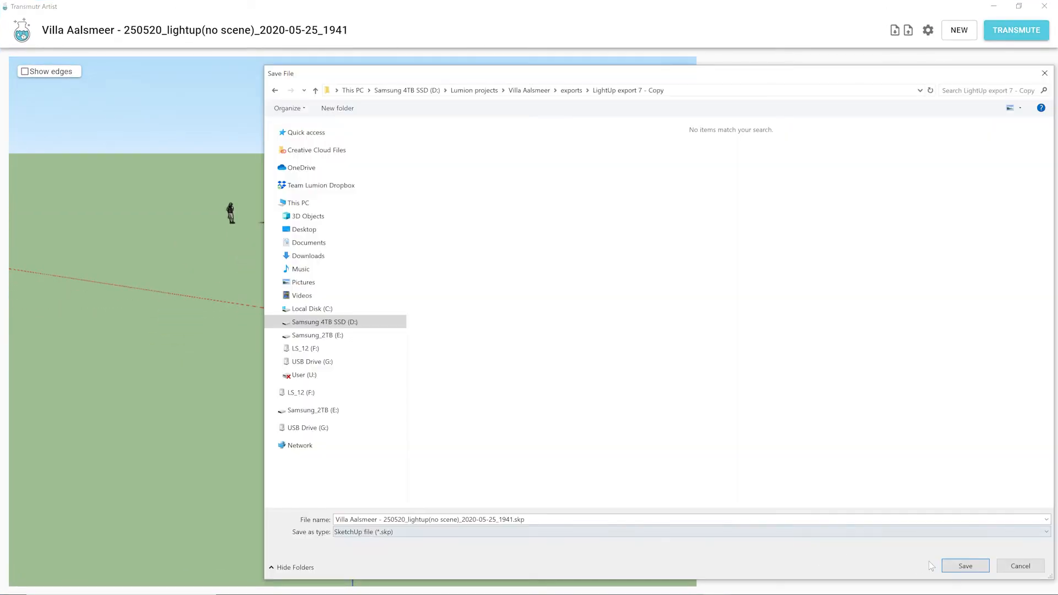
click(965, 566)
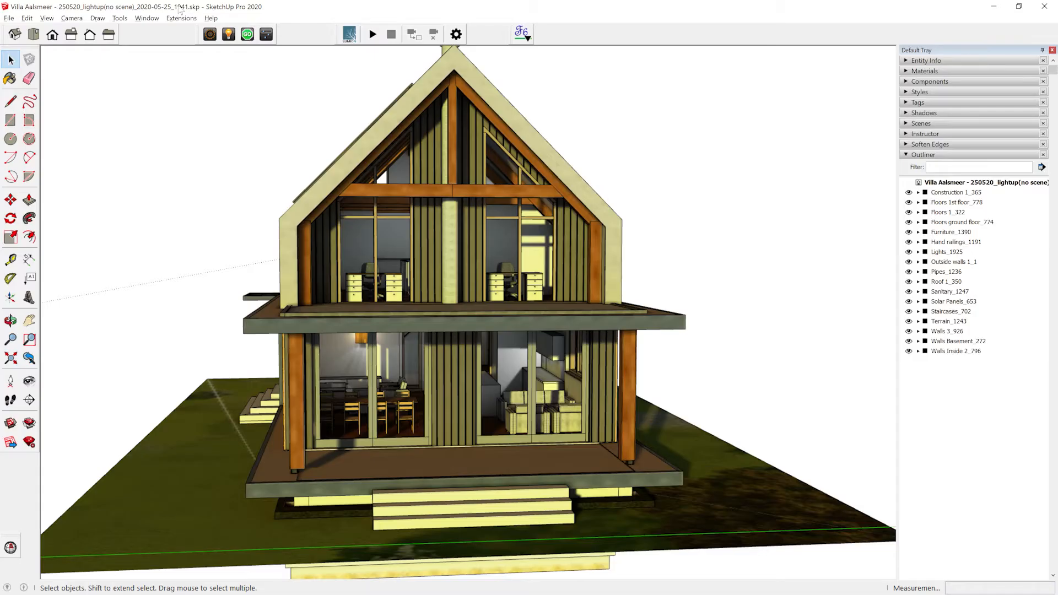
- In SketchUp, export the converted house as a binary glTF file named Villa Aalsmeer .glb
click(182, 18)
mouse_move(201, 104)
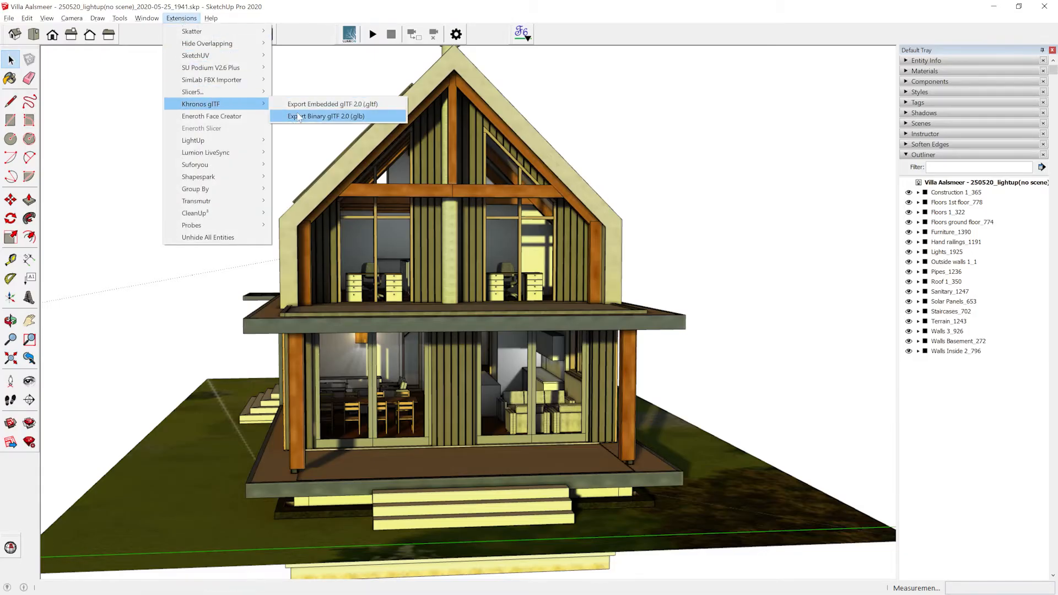
click(330, 117)
click(496, 472)
drag(496, 472, 367, 472)
key(BackSpace)
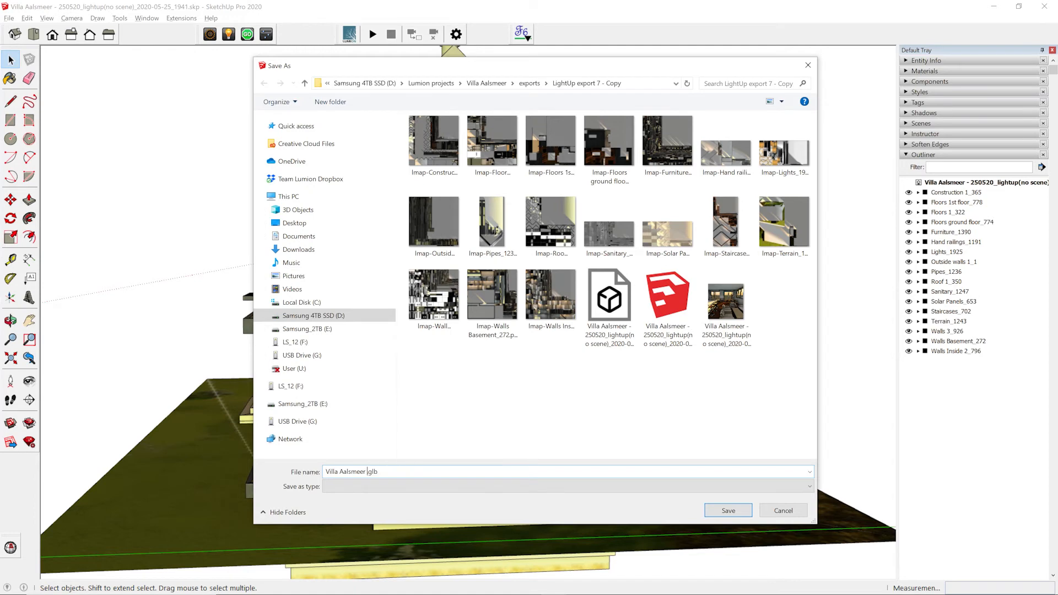
click(728, 510)
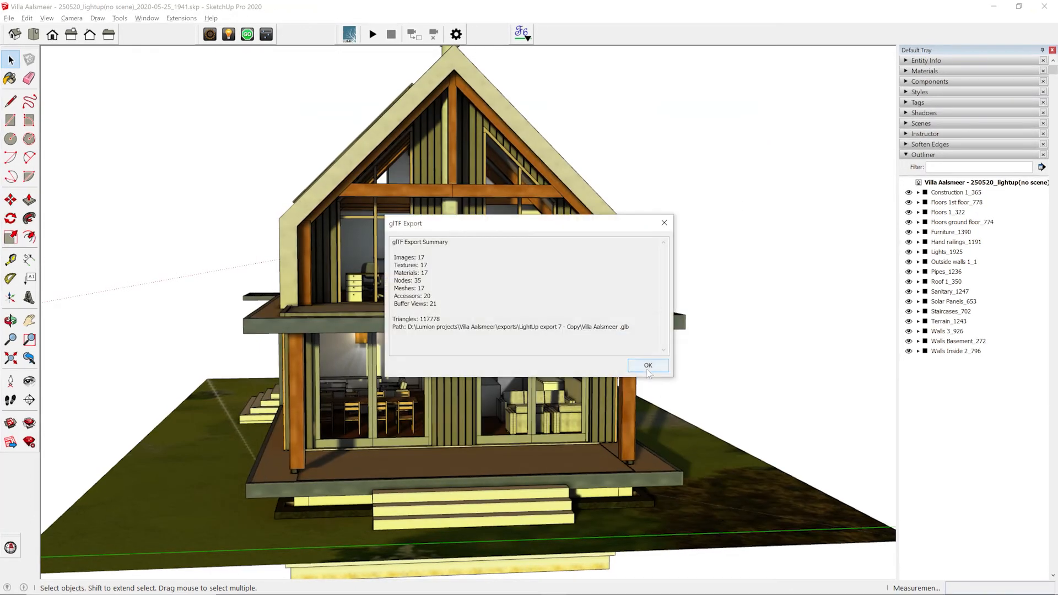
click(649, 368)
- Hide every group except the three floor groups and the staircases
click(946, 193)
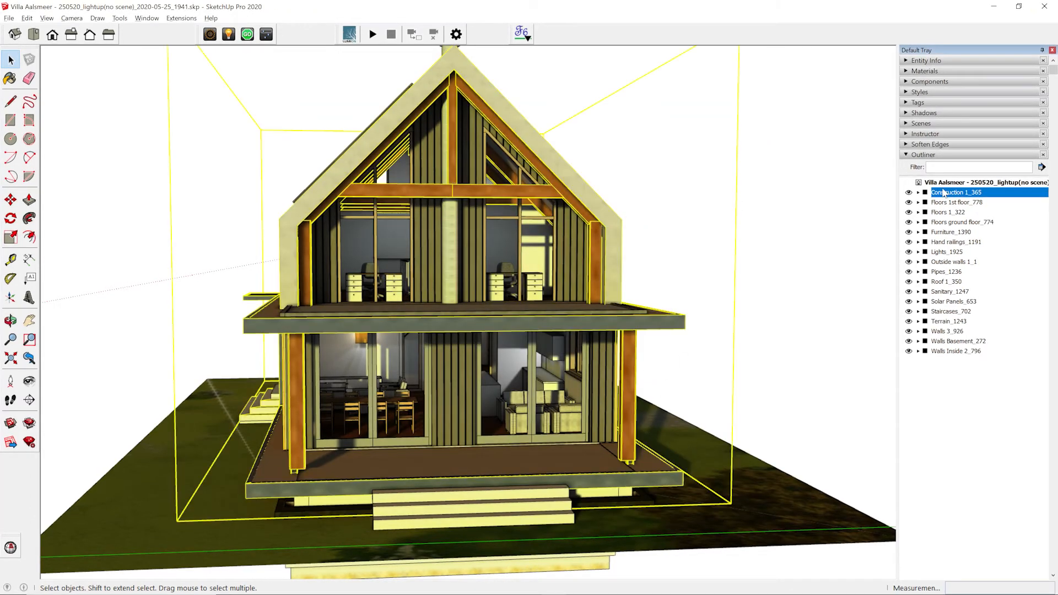
shift+click(962, 352)
ctrl+click(961, 203)
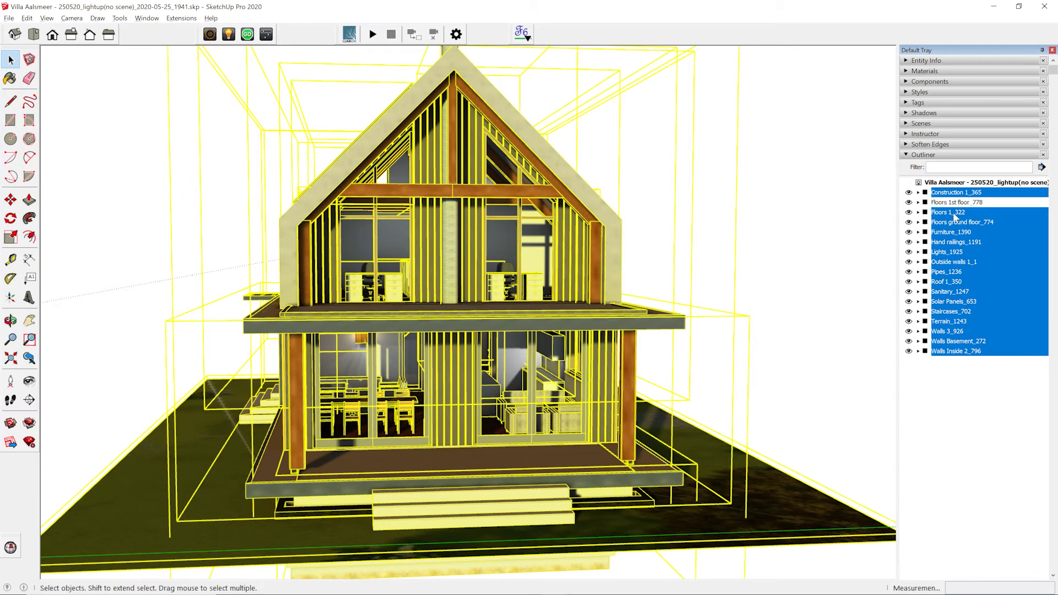
ctrl+click(955, 214)
ctrl+click(956, 223)
ctrl+click(951, 312)
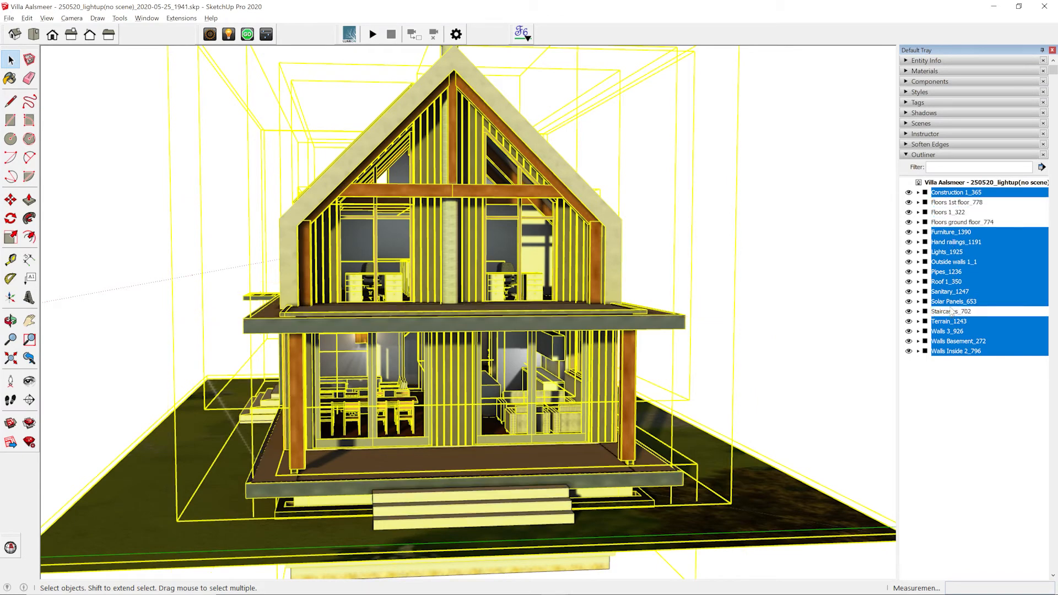
right_click(953, 305)
click(952, 303)
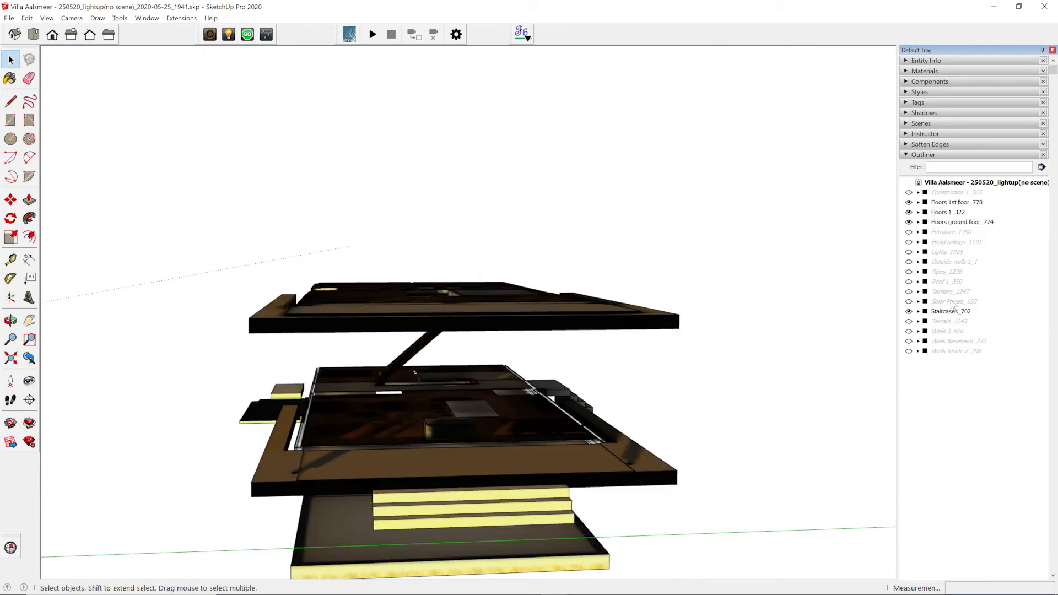
- Export the visible floors and staircases as a binary glTF file named Villa Aalsmeer Collision.glb
click(181, 18)
mouse_move(209, 101)
click(305, 115)
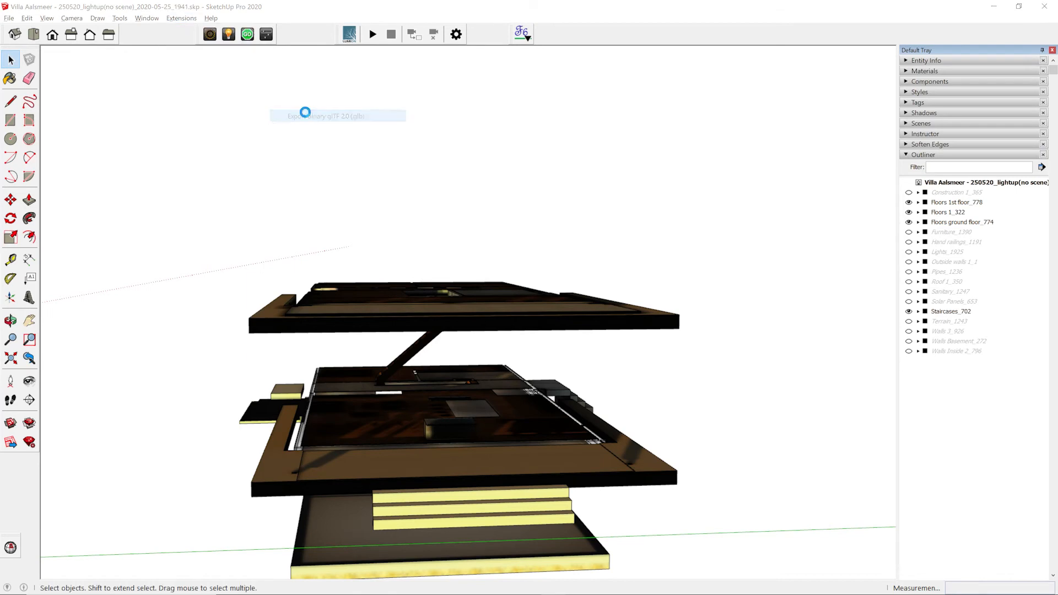
drag(368, 472, 495, 472)
key(BackSpace)
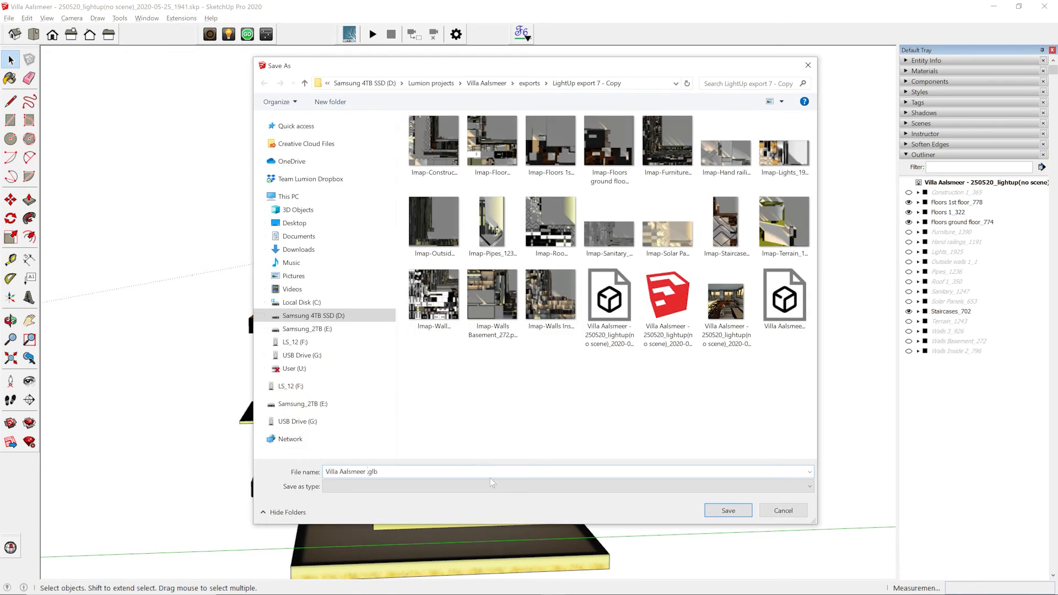
key(Return)
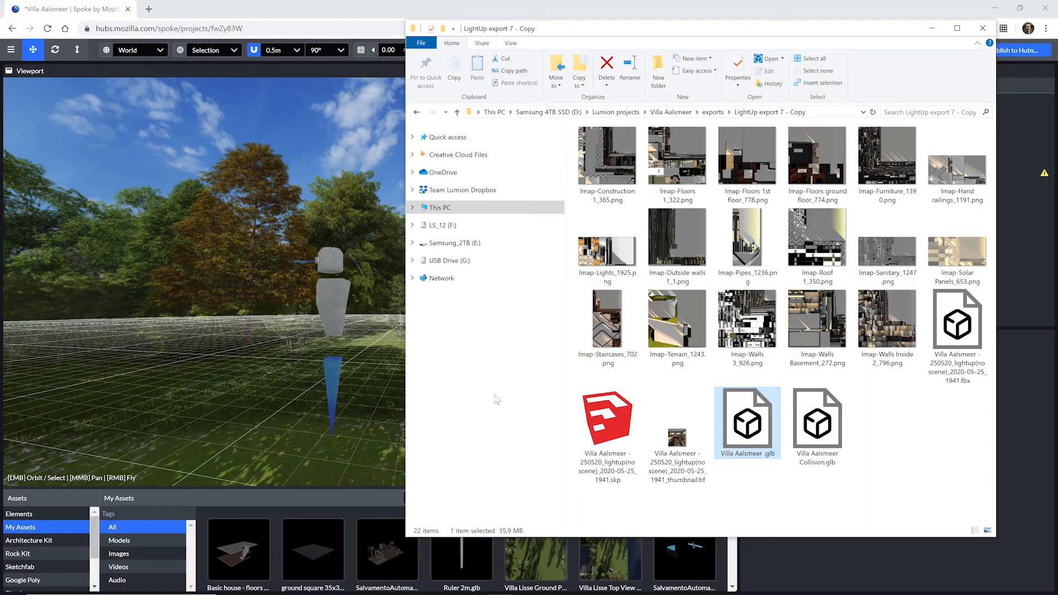
- In the Spoke scene, add Villa Aalsmeer .glb from the export folder and name the model Villa Aalsmeer
drag(744, 425, 380, 383)
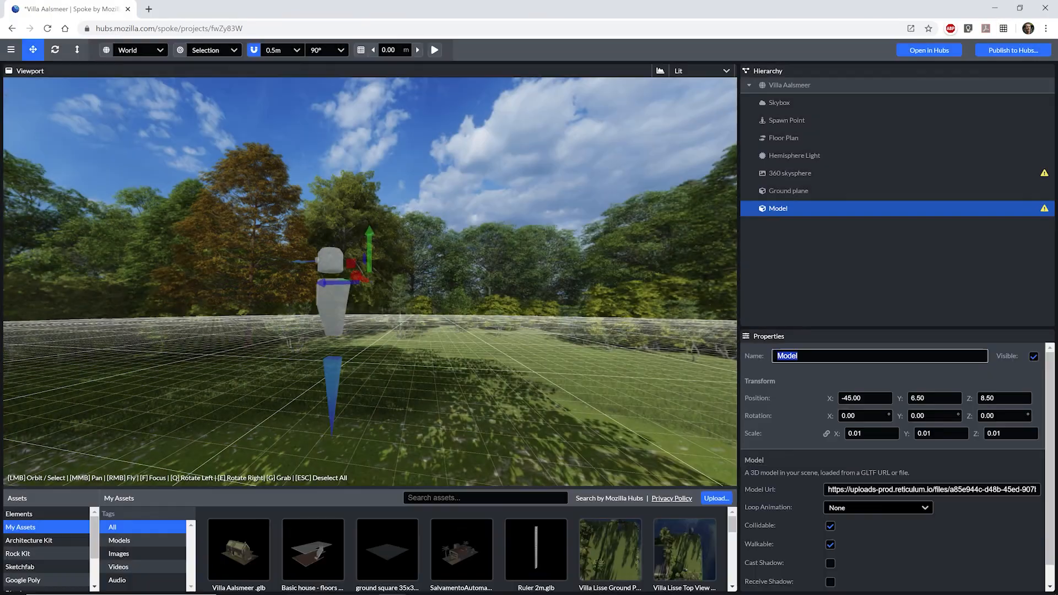
text(Villa A)
key(Tab)
- Set the Villa Aalsmeer model's position to 4, 0, 32 and its scale to 1, and turn off Collidable and Walkable
text(4)
key(Tab)
text(0)
key(Tab)
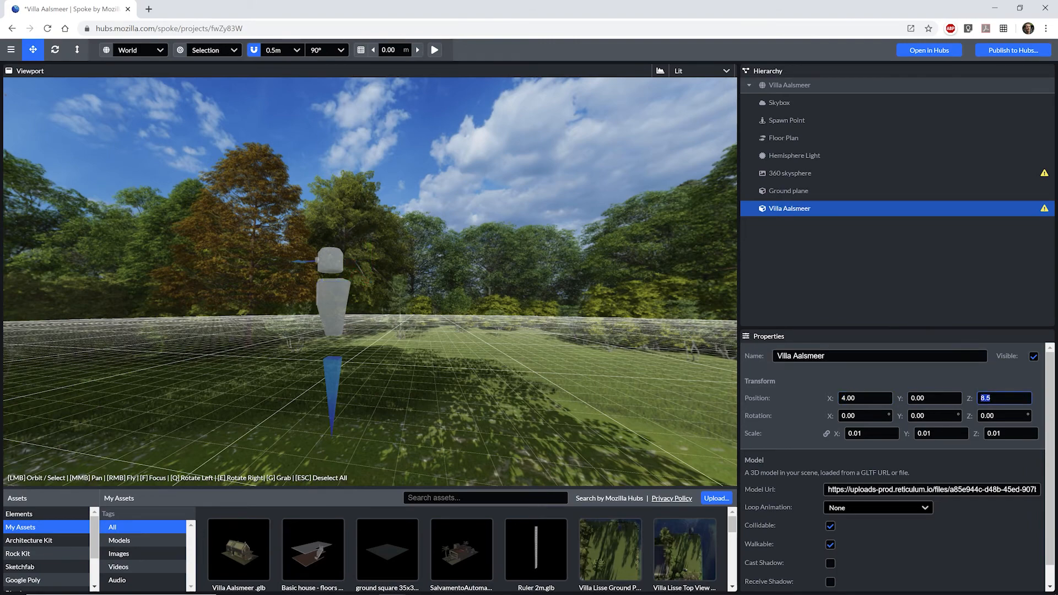
click(873, 434)
text(1)
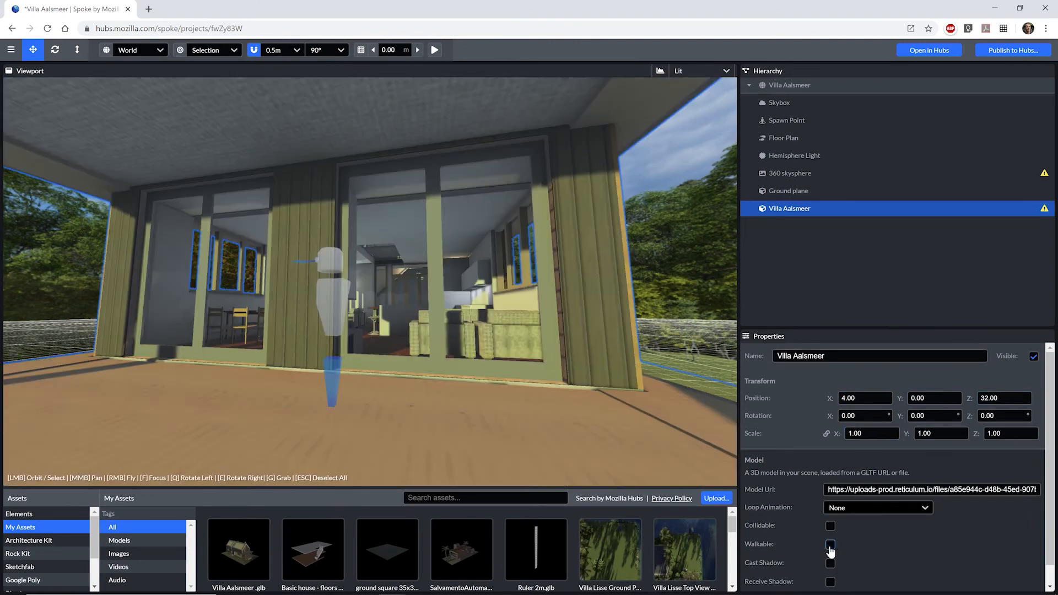
- Add Villa Aalsmeer Collision.glb from the export folder to the scene and name it Collision Model
key(alt+Tab)
click(816, 435)
drag(816, 436, 396, 405)
click(804, 356)
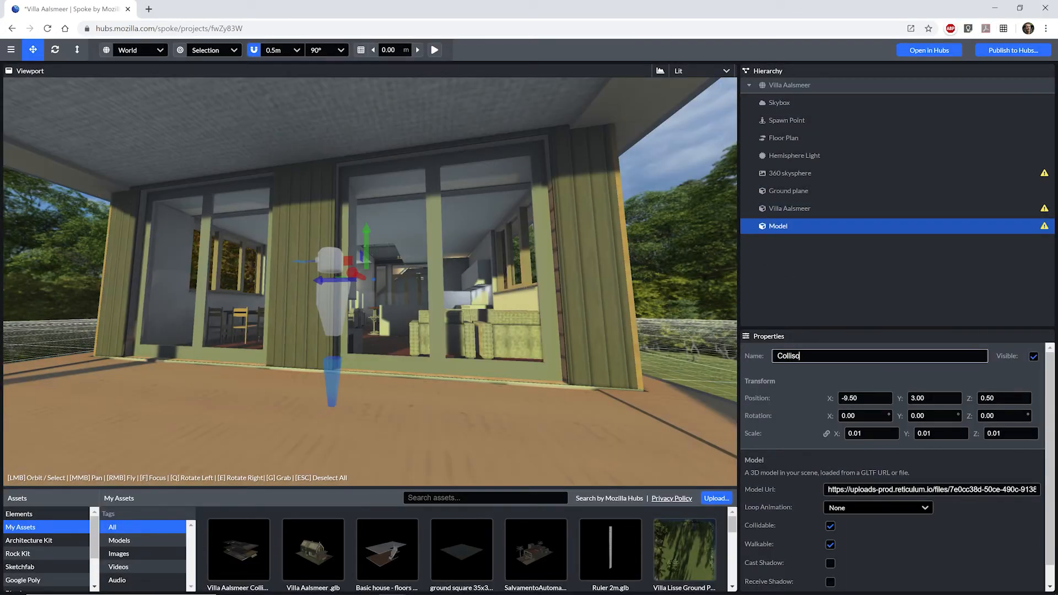
- Set the Collision Model's position to 4, 0, 32 and its scale to 1
click(866, 398)
text(4)
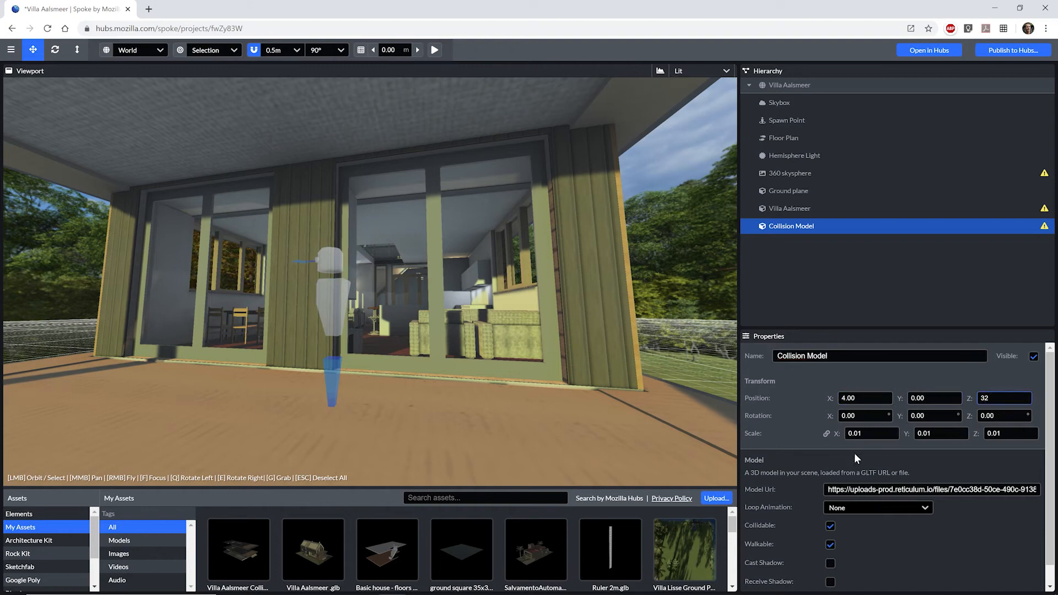
text(1)
- Toggle the visibility of Villa Aalsmeer and the Collision Model to compare them, leaving only Villa Aalsmeer visible and the Collision Model hidden
click(859, 210)
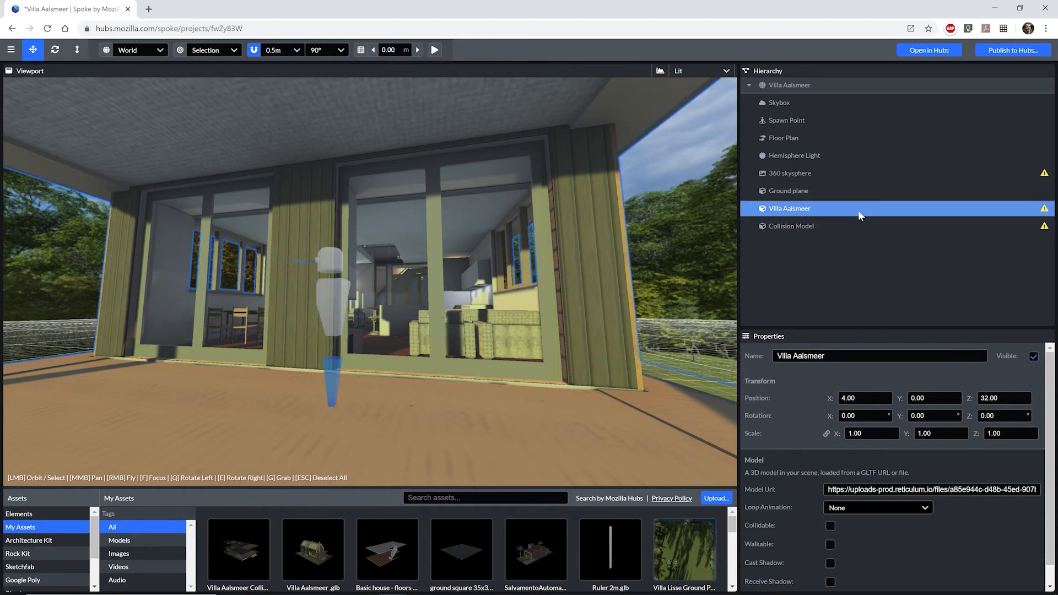
click(1034, 358)
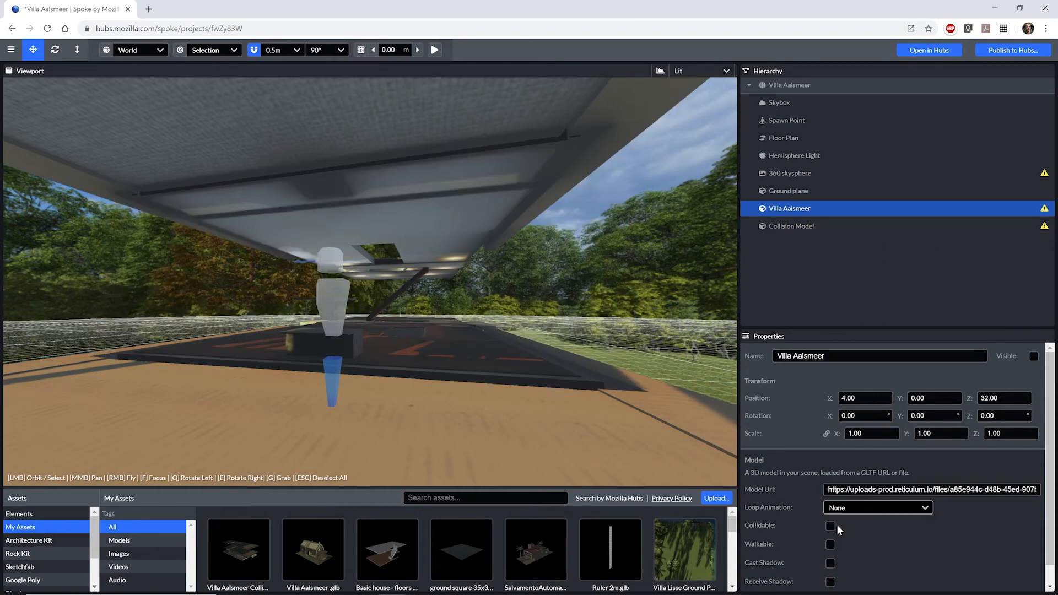
click(792, 226)
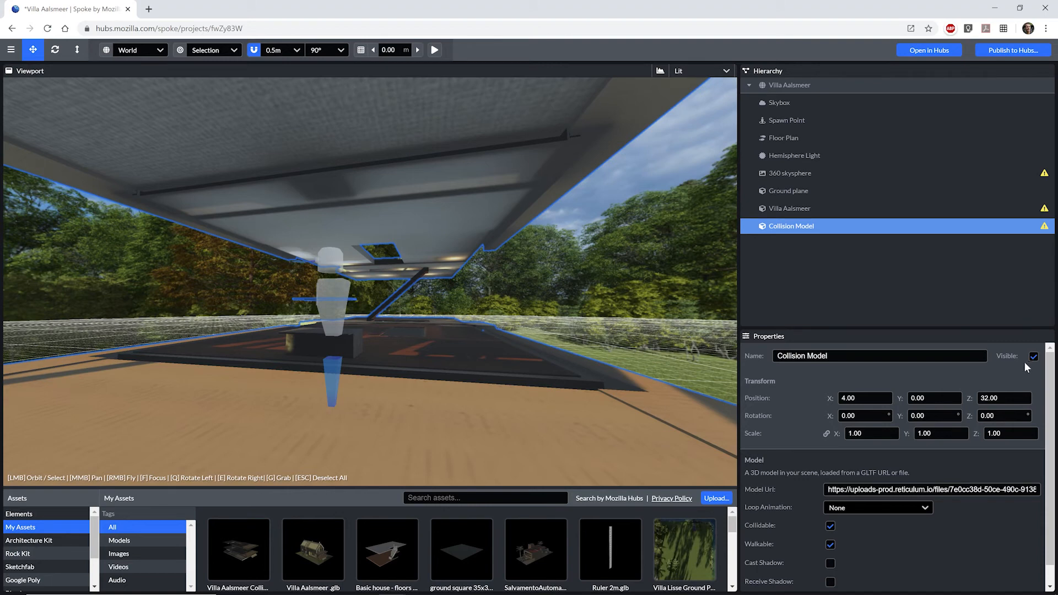
click(1035, 357)
click(810, 210)
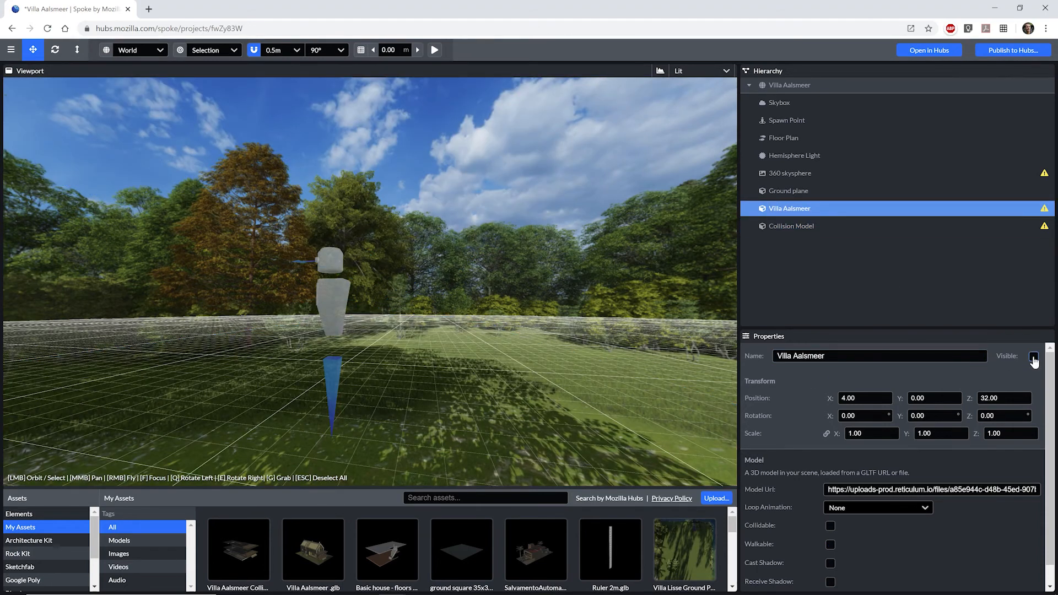
click(1034, 357)
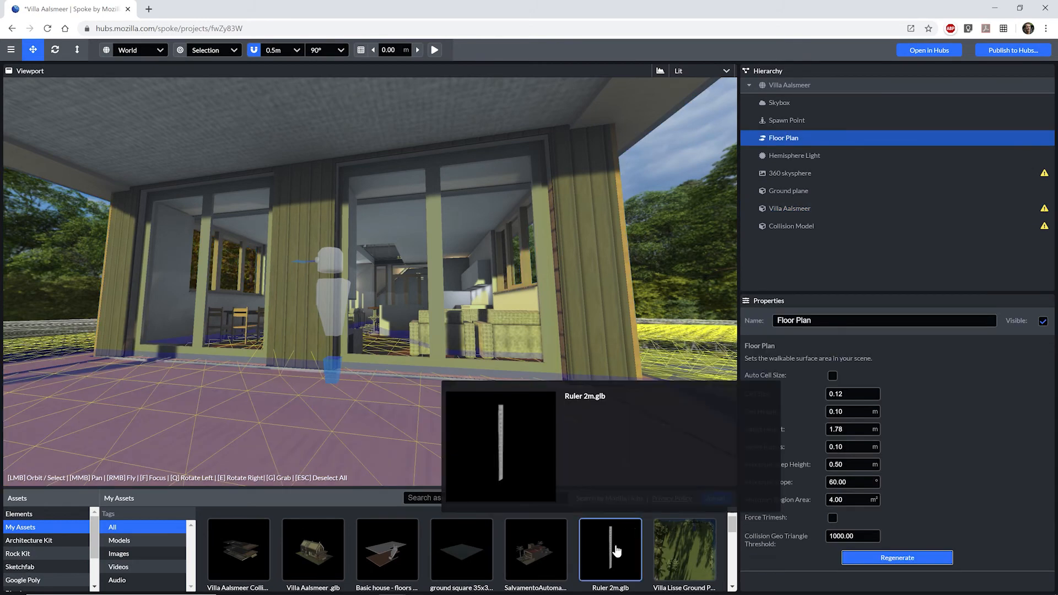
- Place Ruler 2m.glb on the terrace in front of the villa as a scale reference and set its Y position to 0.8
drag(616, 551, 494, 409)
drag(554, 458, 548, 446)
click(927, 363)
text(0.8)
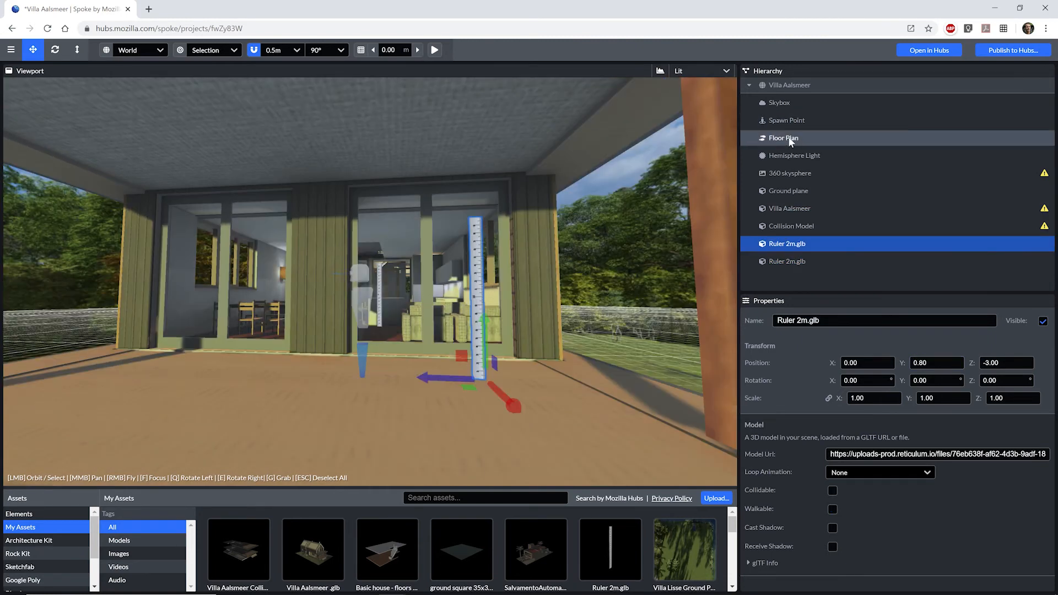
- Select the Floor Plan to check the walkable area, and publish the Villa Aalsmeer scene to Hubs past the performance check
click(791, 139)
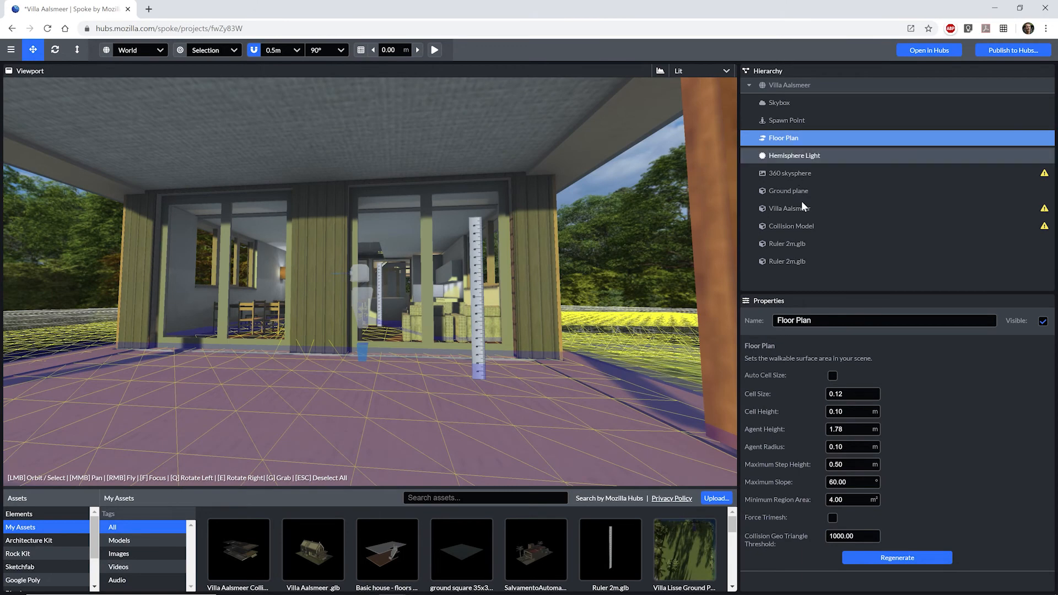
click(1008, 54)
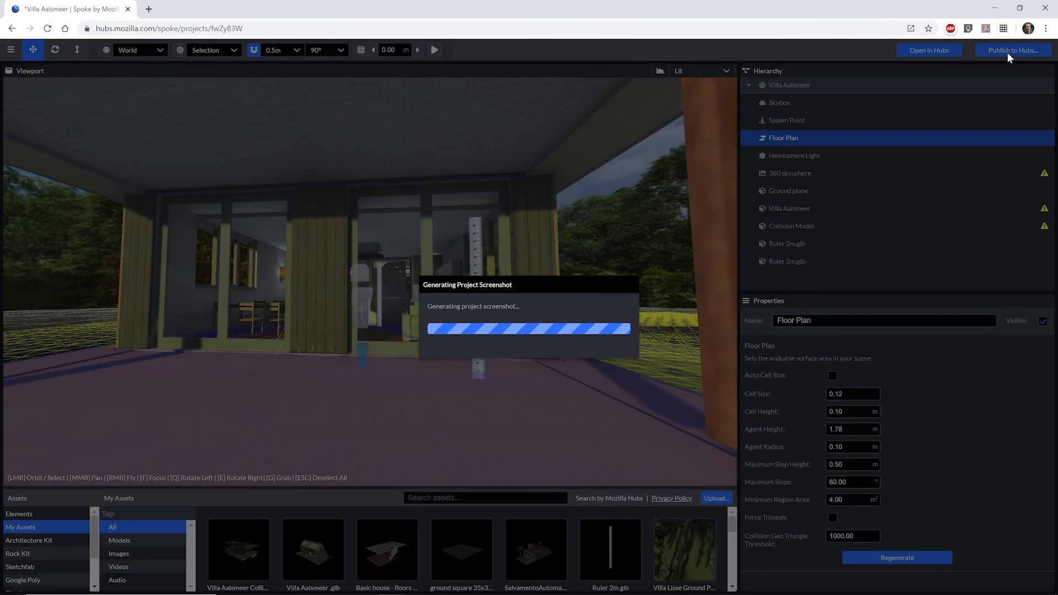
click(670, 408)
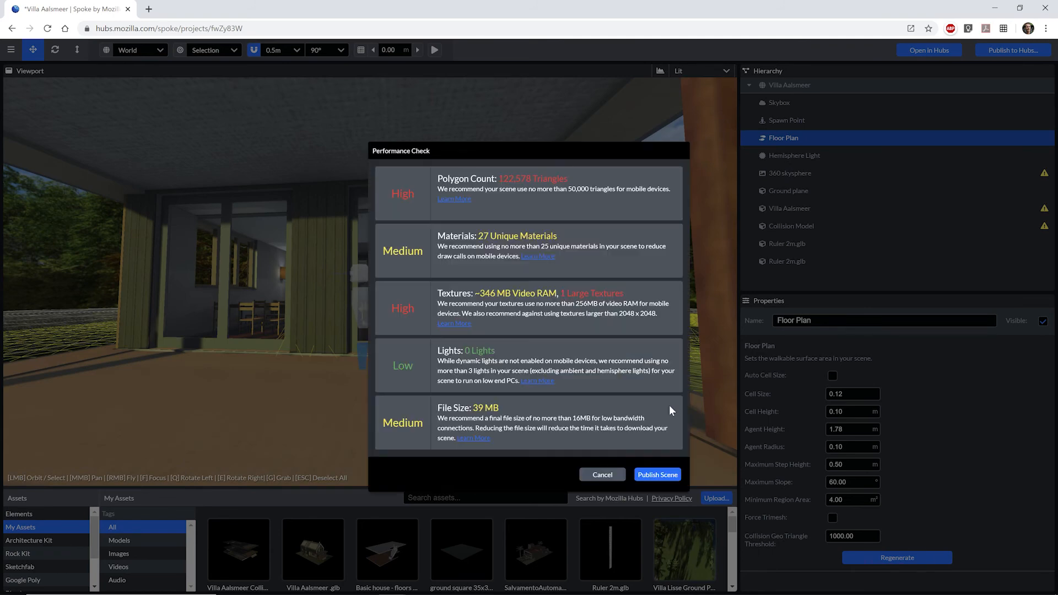
click(676, 474)
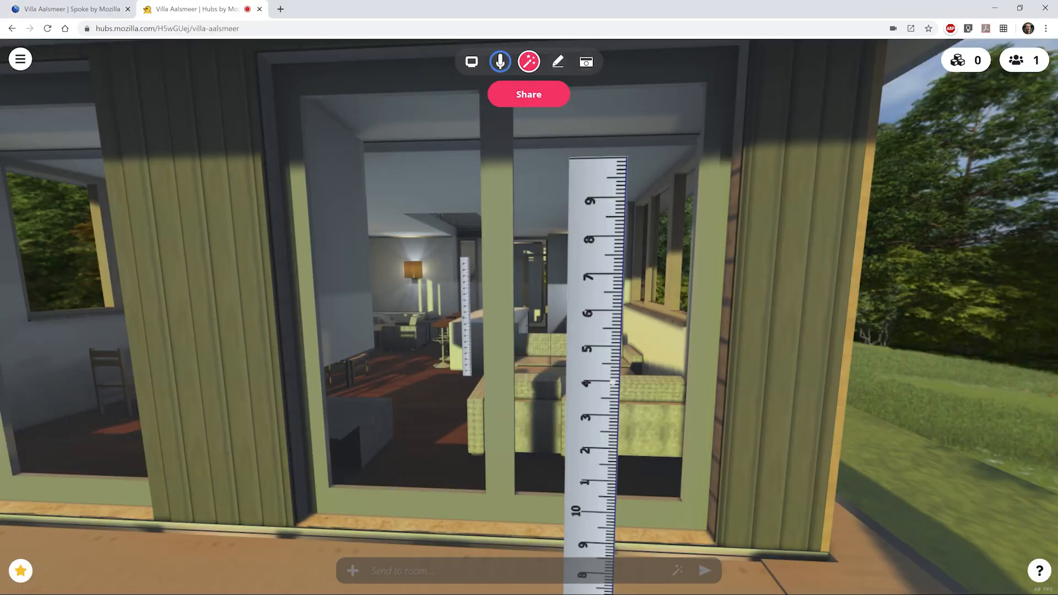
- Walk from the terrace into the villa's living room in the Hubs room, and open the room's sharing options
key(w)
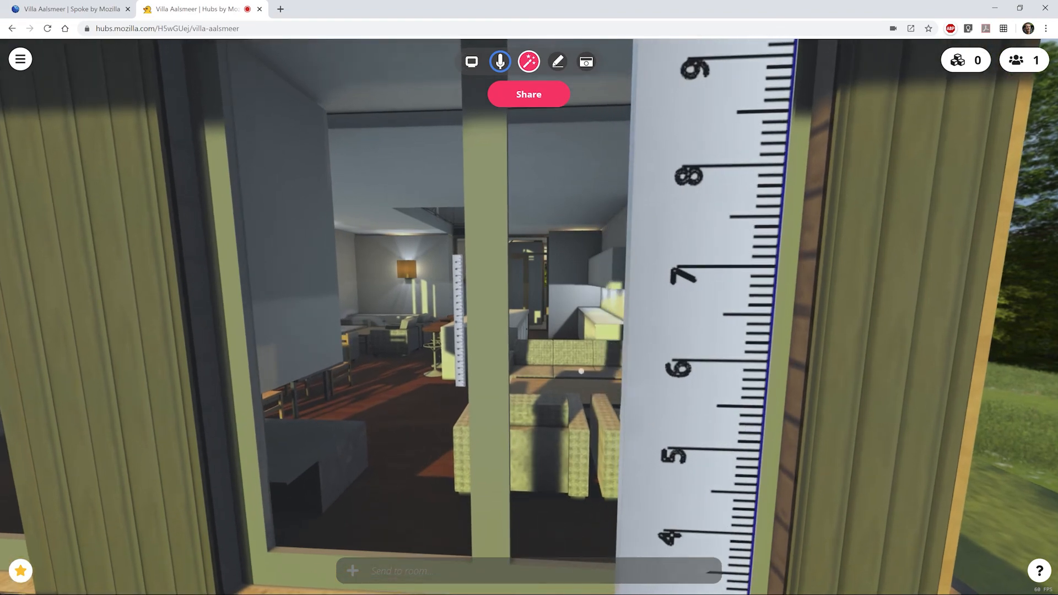
drag(582, 371, 476, 364)
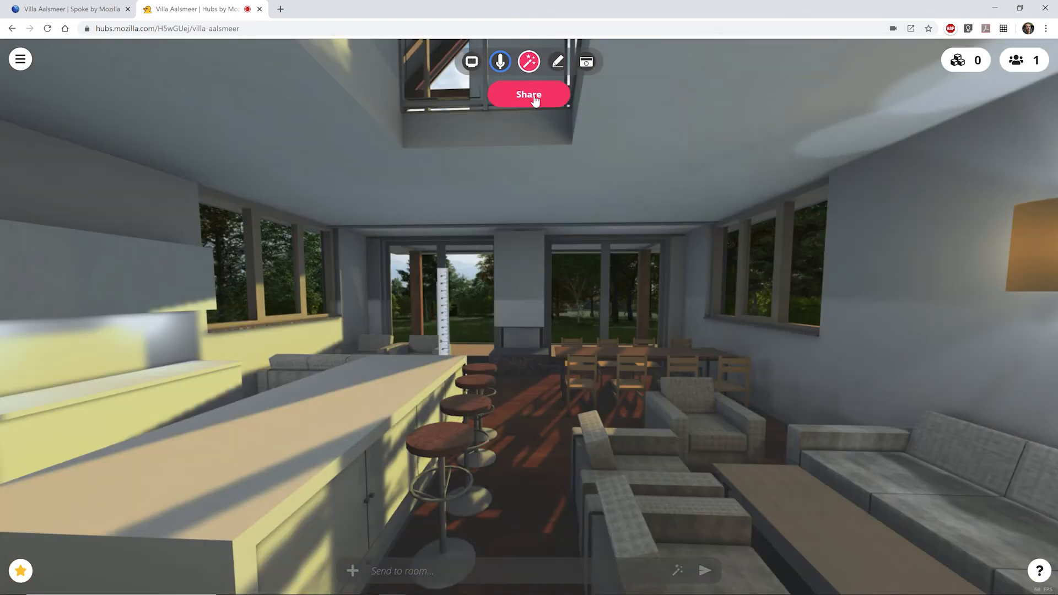
click(534, 97)
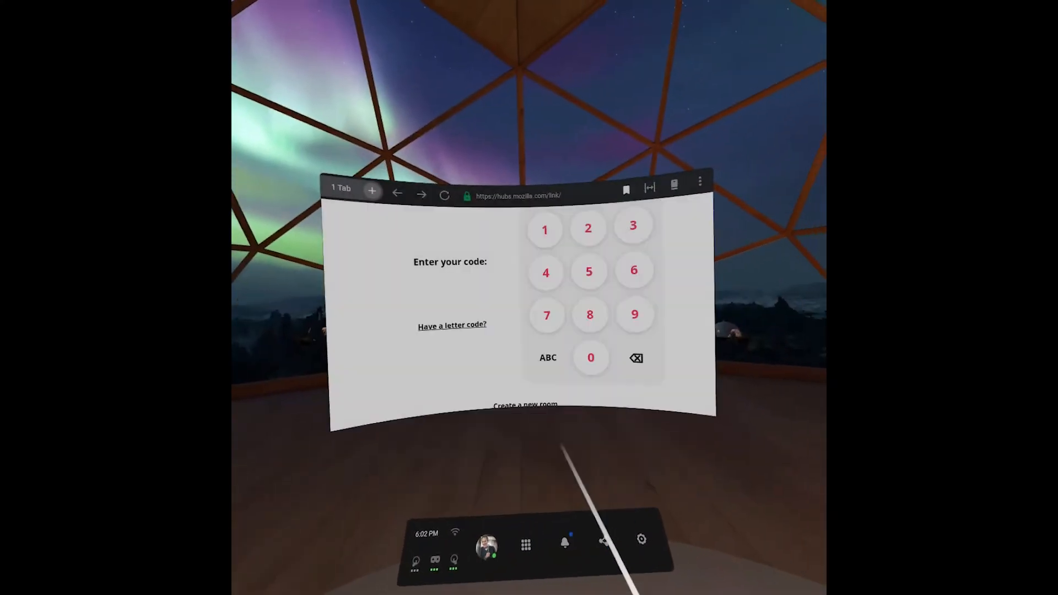
- In the VR headset's browser, enter the room's link code and join the villa room with the default microphone
click(631, 270)
click(494, 274)
click(588, 359)
click(512, 282)
click(562, 409)
click(562, 410)
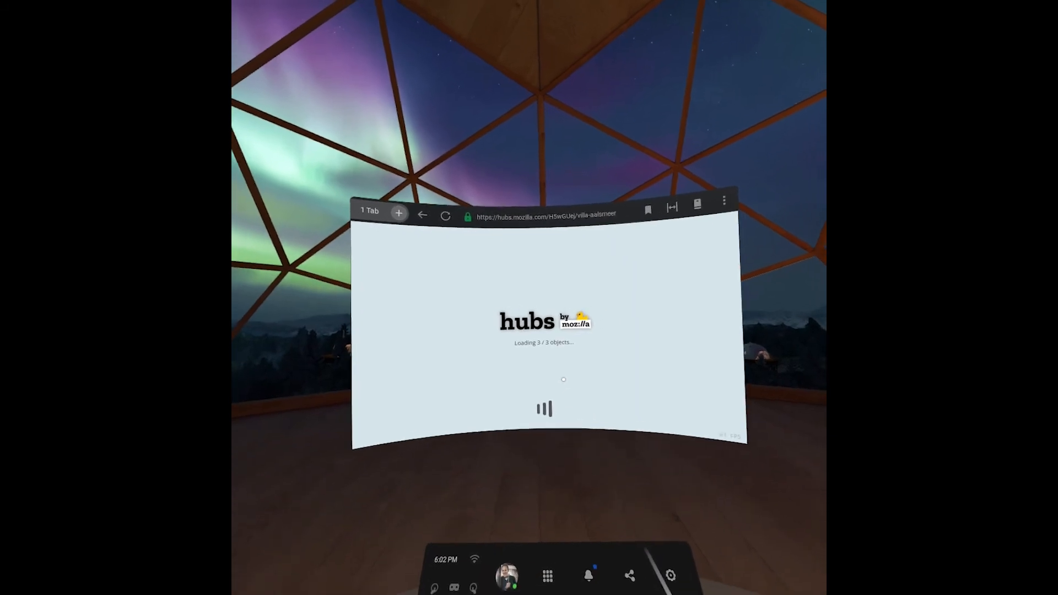
click(543, 393)
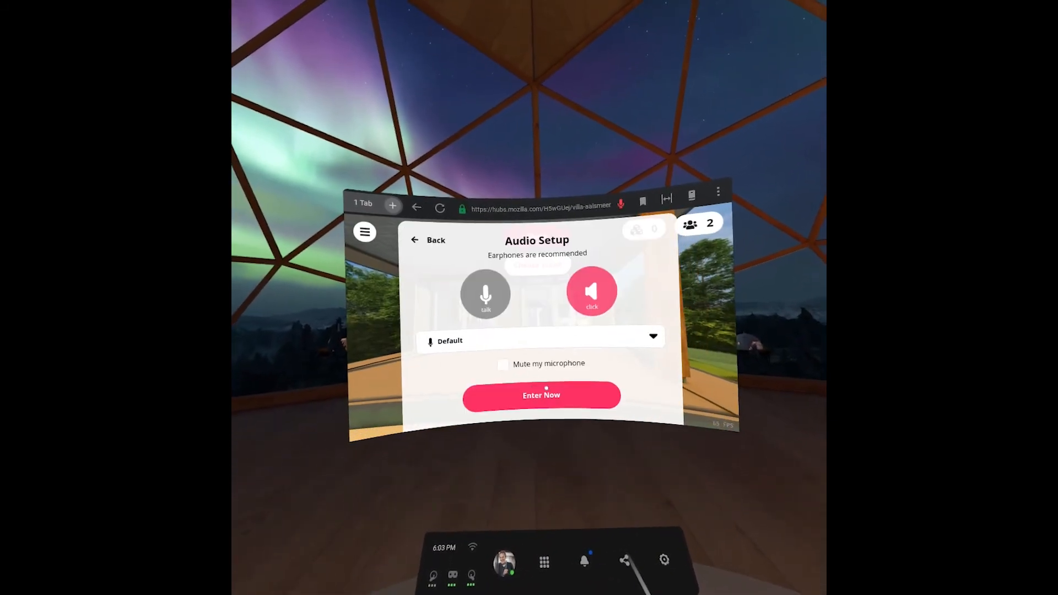
click(541, 395)
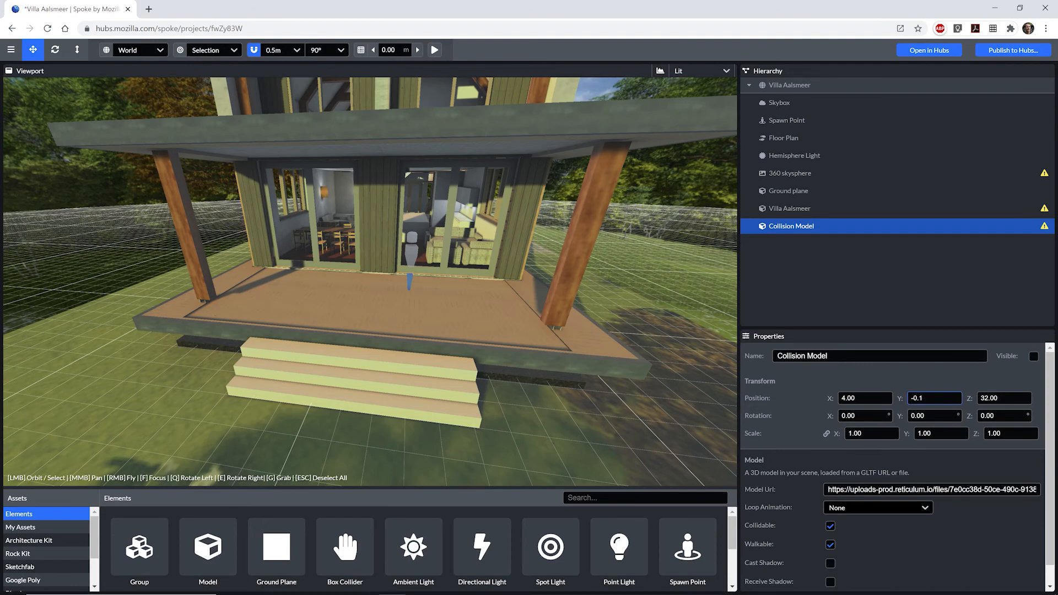
- Publish the Villa Aalsmeer scene to Hubs again, walk through the living room past the bar stools, and open the sharing options
click(1039, 55)
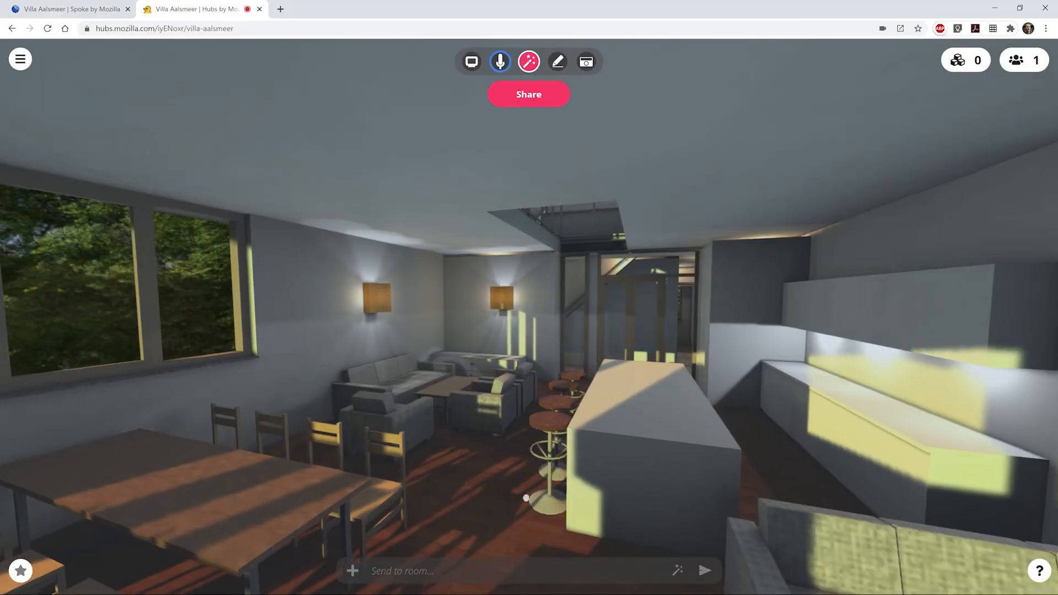
key(w)
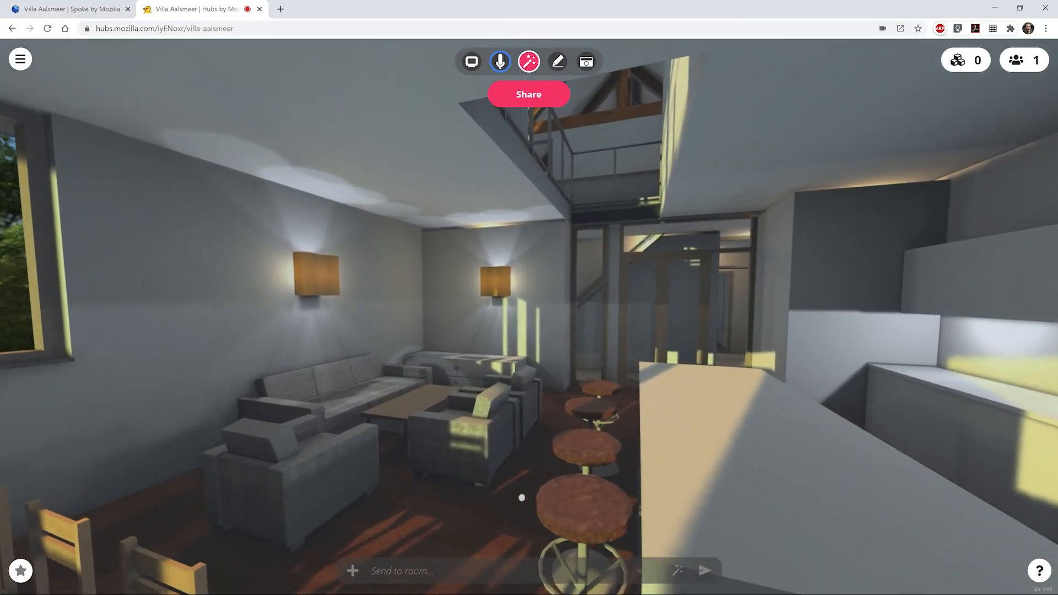
click(525, 97)
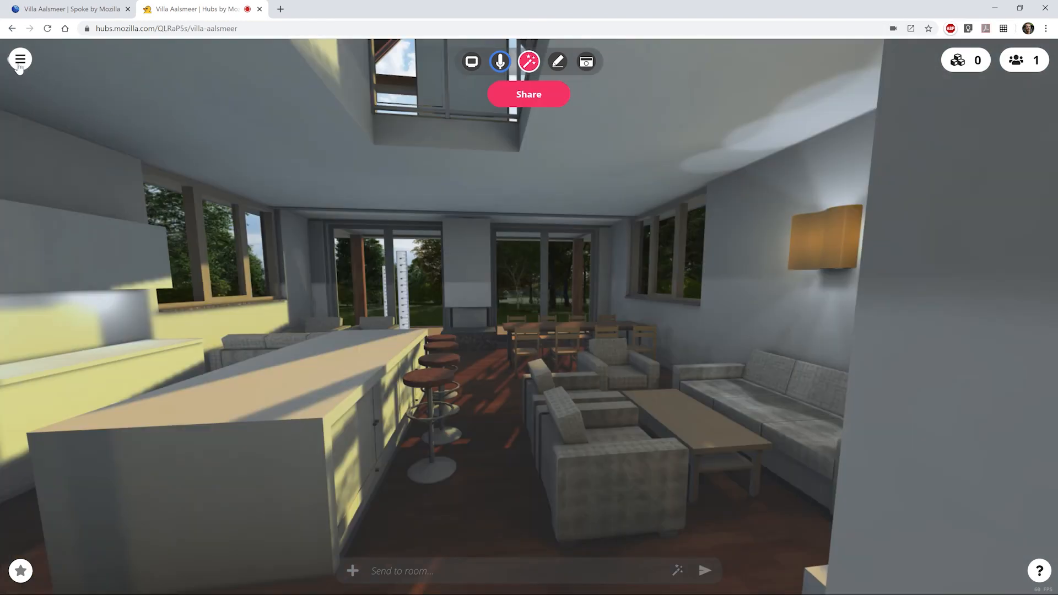
- Open the name and avatar settings in the Hubs room and browse the featured avatars
click(20, 59)
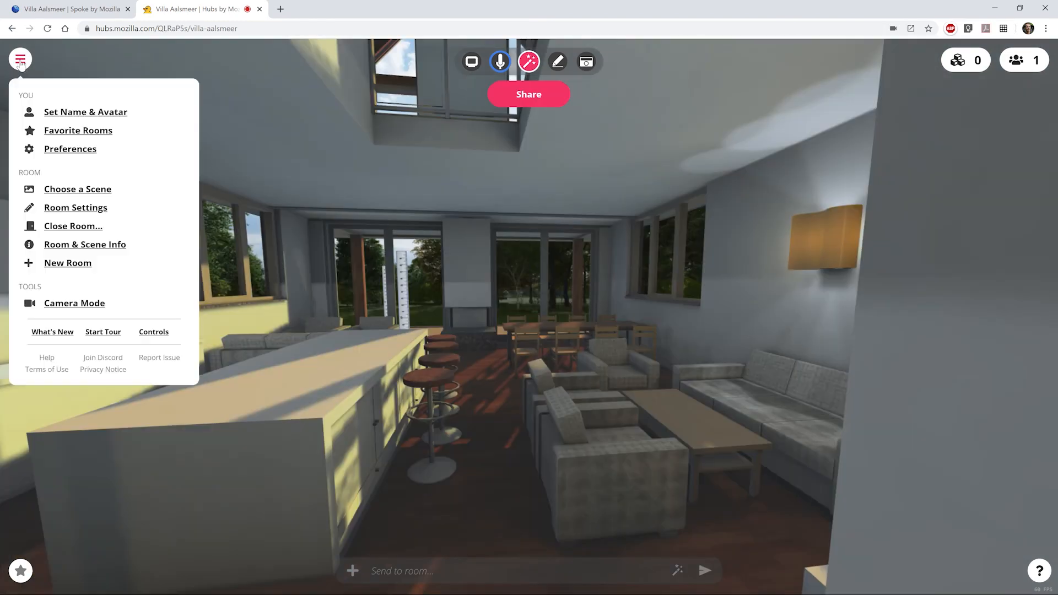
click(73, 113)
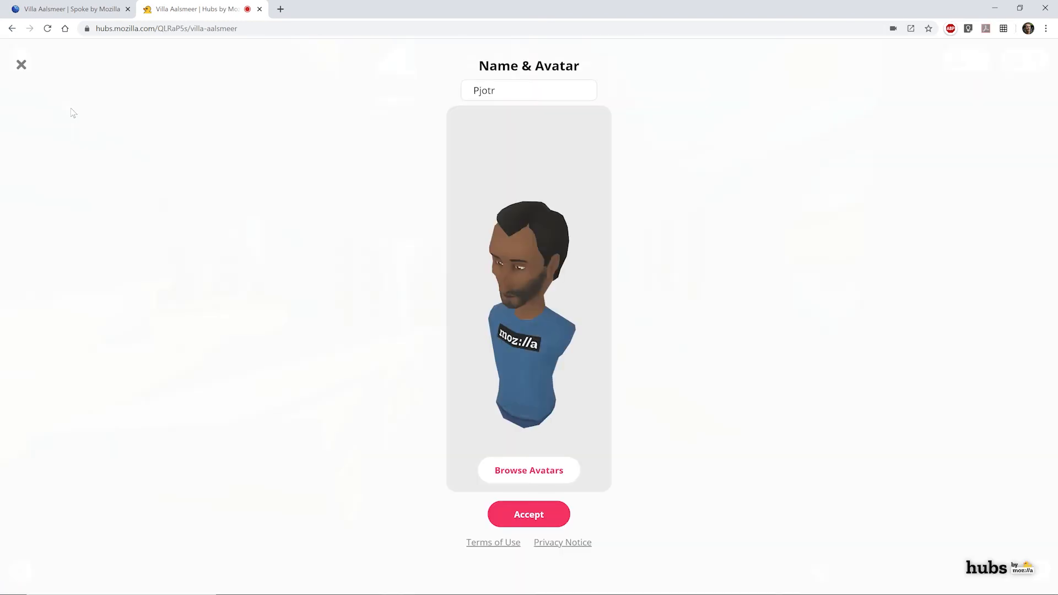
click(511, 469)
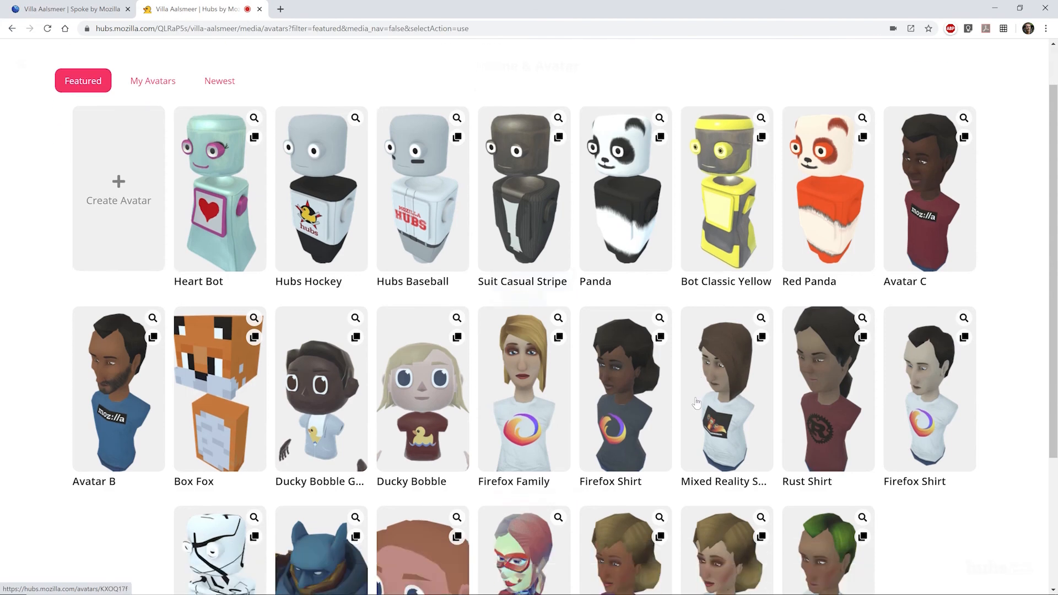
scroll(697, 403, down, 3)
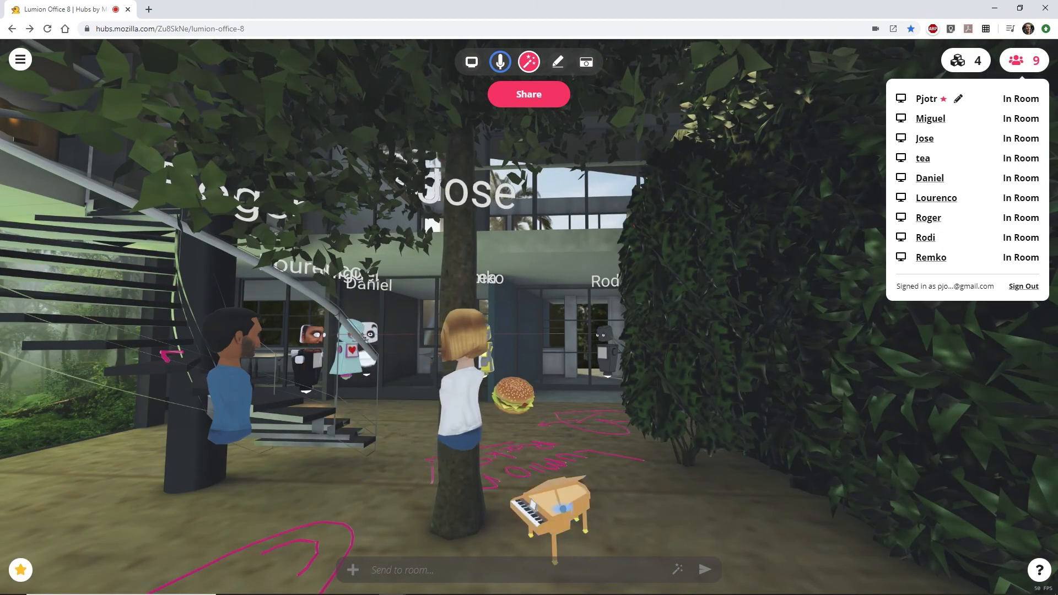
drag(551, 508, 779, 402)
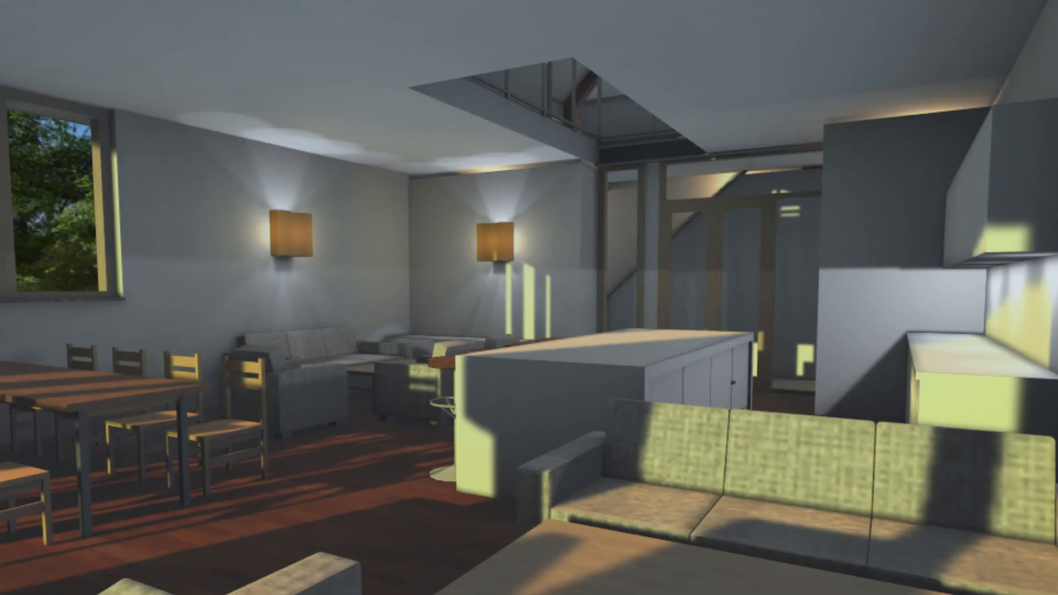